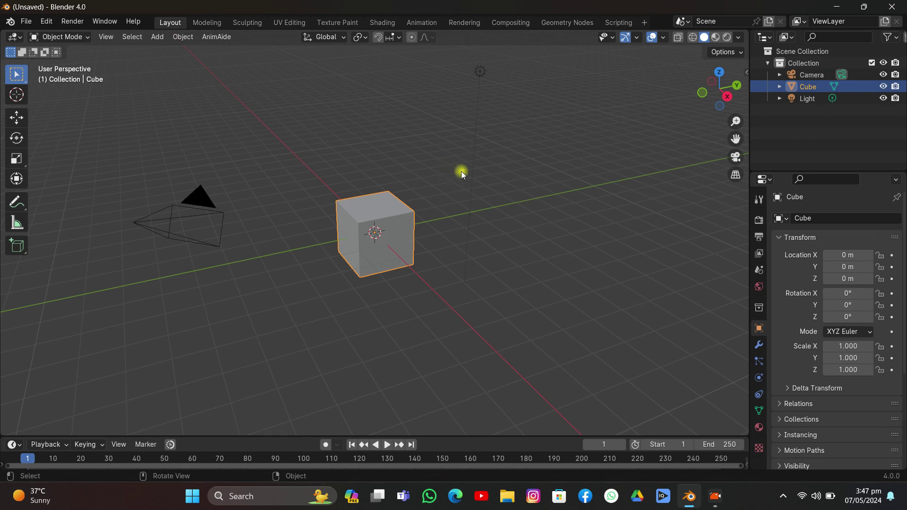
Select all objects and delete the default cube, camera and light
middle_drag(460, 171, 399, 106)
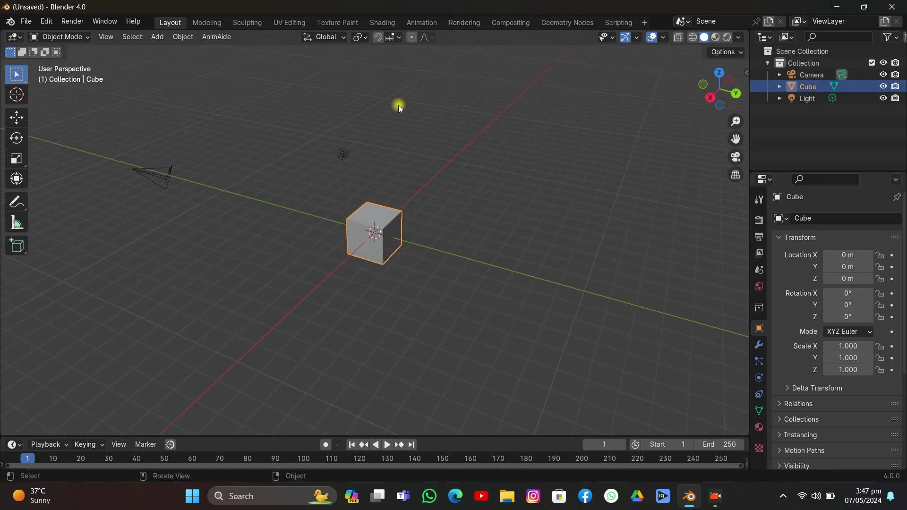
key(a)
key(Delete)
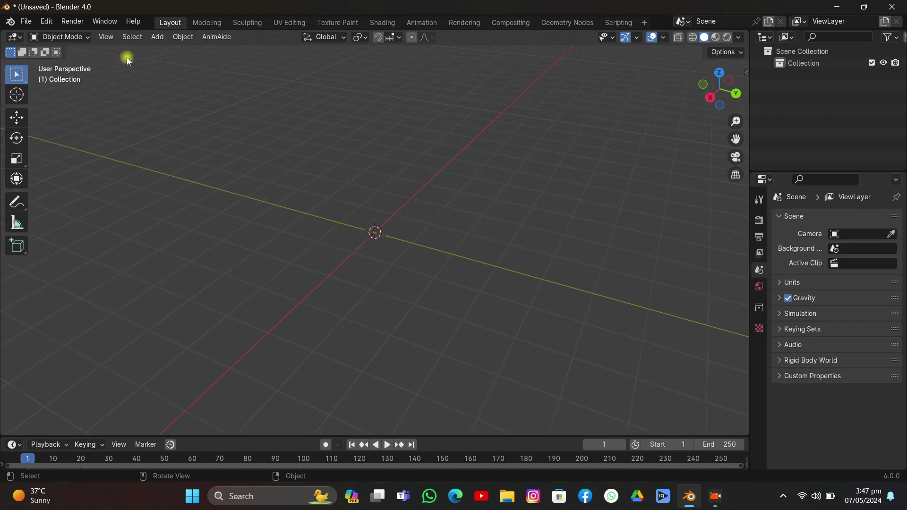
Add a torus with 18 minor segments and a 0.38 m minor radius
click(156, 37)
mouse_move(163, 50)
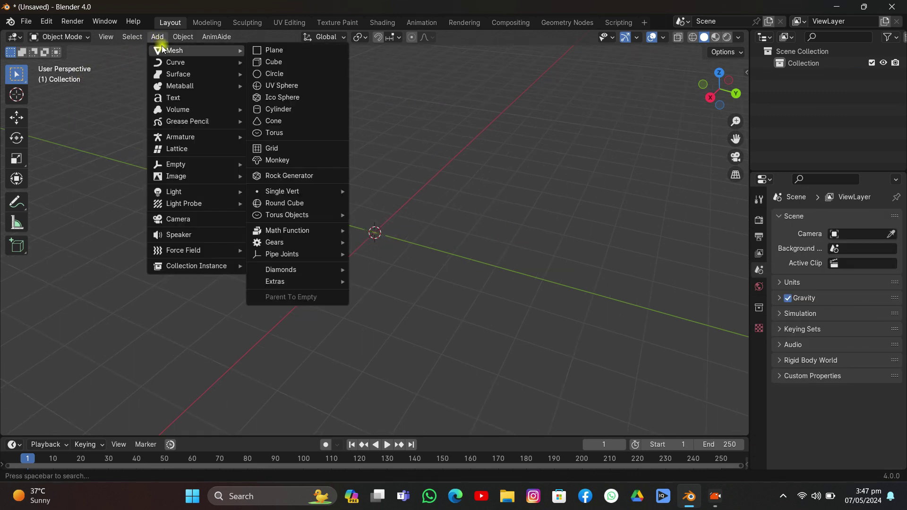
click(265, 133)
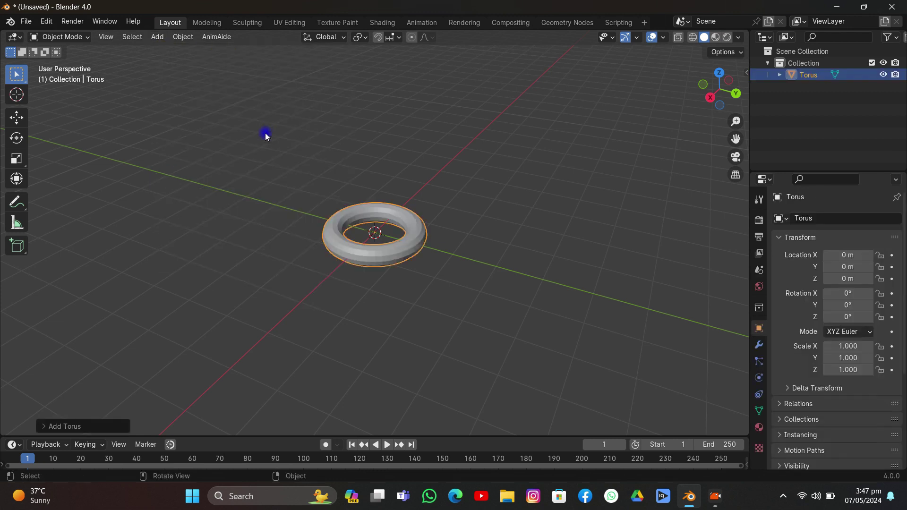
middle_drag(391, 229, 400, 237)
scroll(400, 237, up, 5)
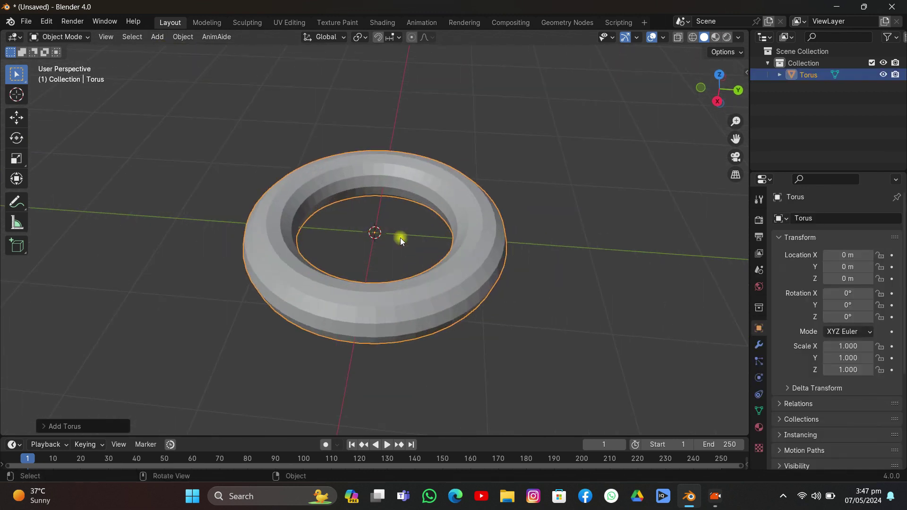
click(51, 426)
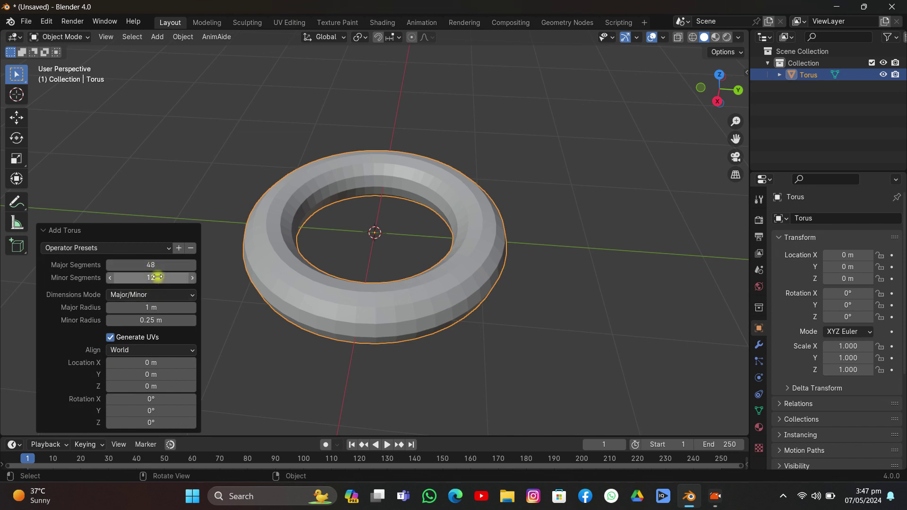
drag(157, 277, 156, 277)
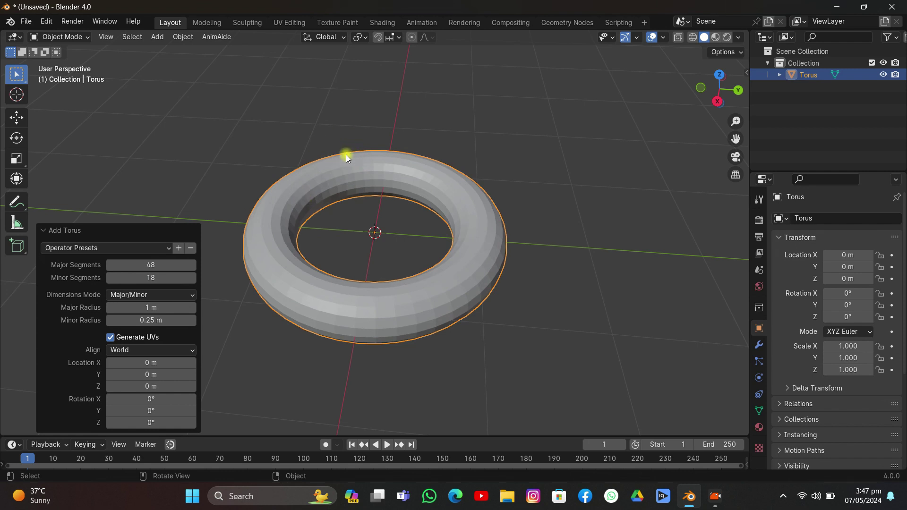
drag(137, 321, 141, 320)
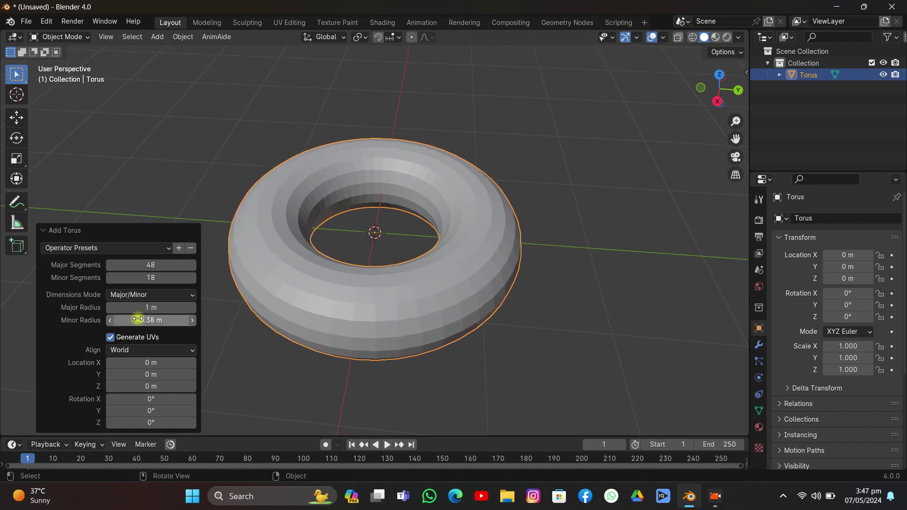
click(75, 230)
Shade the torus smooth
right_click(391, 145)
click(391, 145)
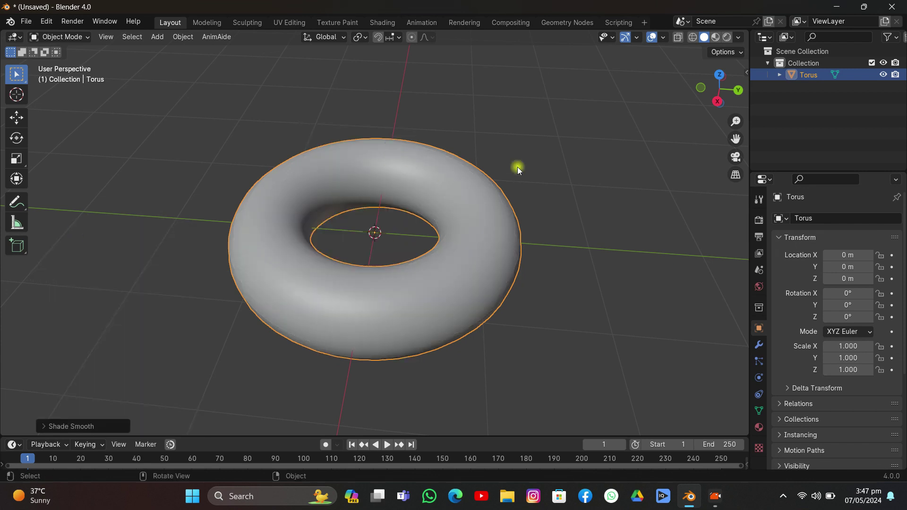
mouse_move(517, 168)
middle_down()
mouse_move(537, 176)
mouse_move(502, 162)
mouse_move(582, 153)
mouse_move(534, 172)
mouse_move(475, 177)
middle_up()
scroll(475, 176, down, 5)
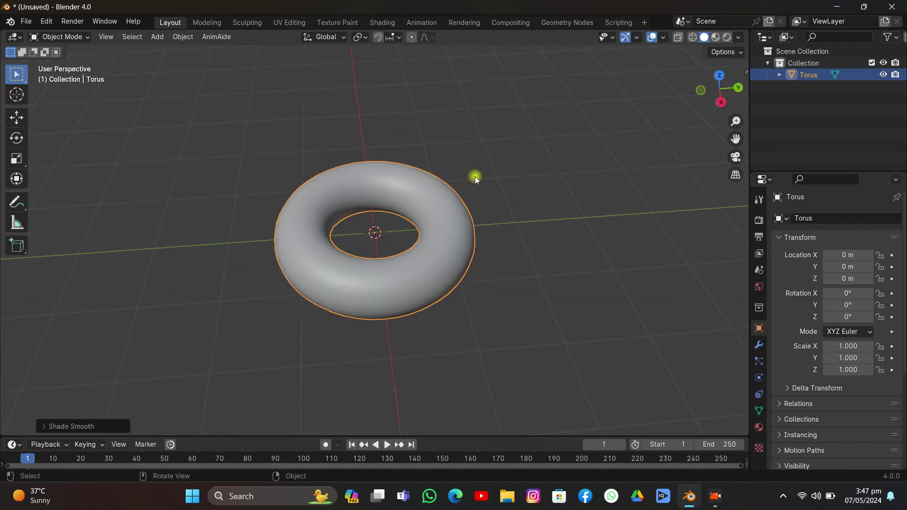
Add an icosphere with 4 subdivisions at the origin
click(157, 38)
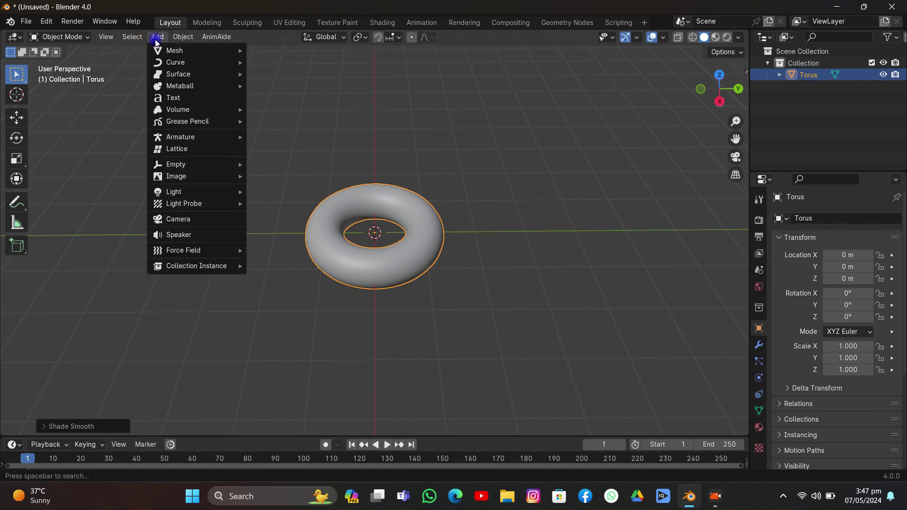
mouse_move(164, 51)
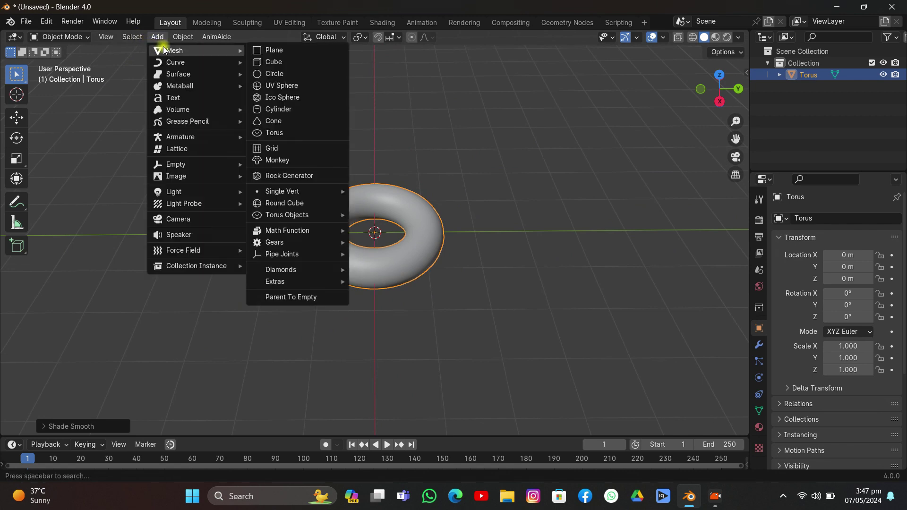
click(282, 97)
click(84, 426)
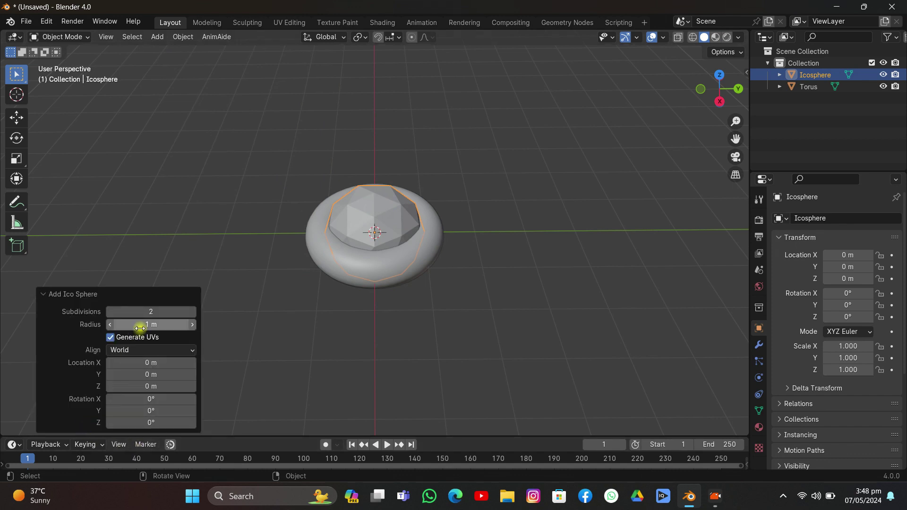
click(192, 313)
click(193, 313)
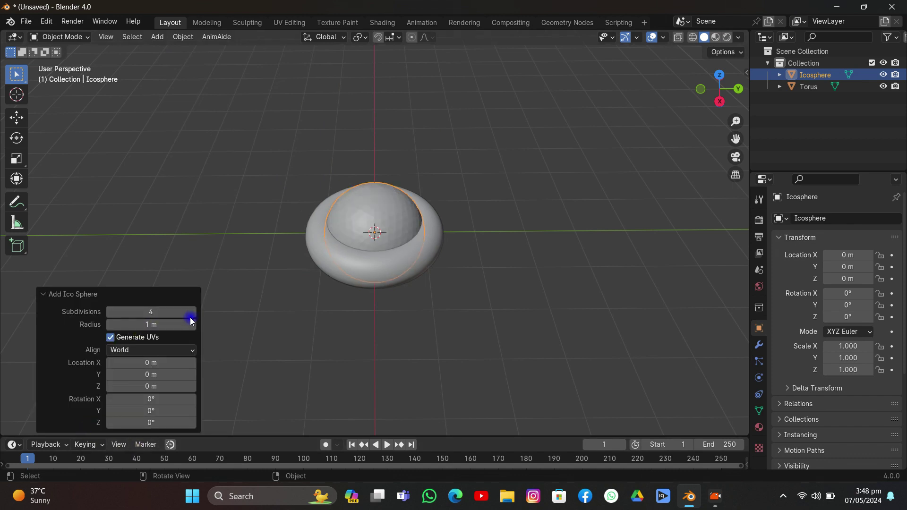
click(66, 295)
Shade the icosphere smooth
right_click(306, 152)
click(306, 153)
middle_drag(314, 158, 425, 257)
scroll(426, 173, down, 3)
scroll(425, 257, up, 4)
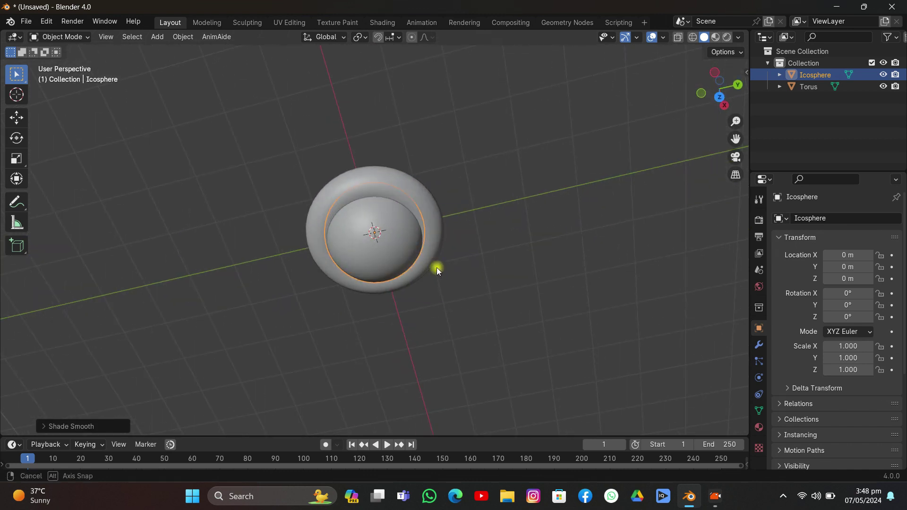
In top orthographic view, scale the icosphere down to 0.66 to fit inside the torus
click(715, 82)
scroll(479, 163, up, 5)
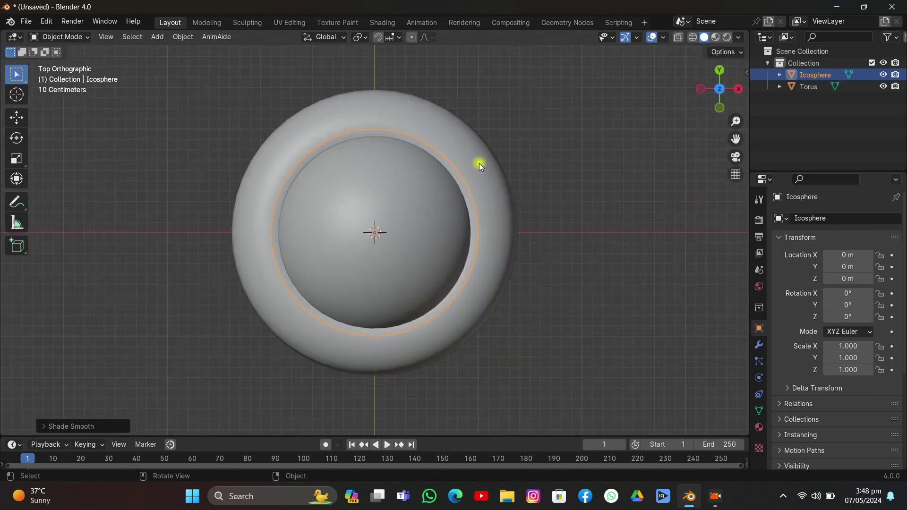
click(16, 157)
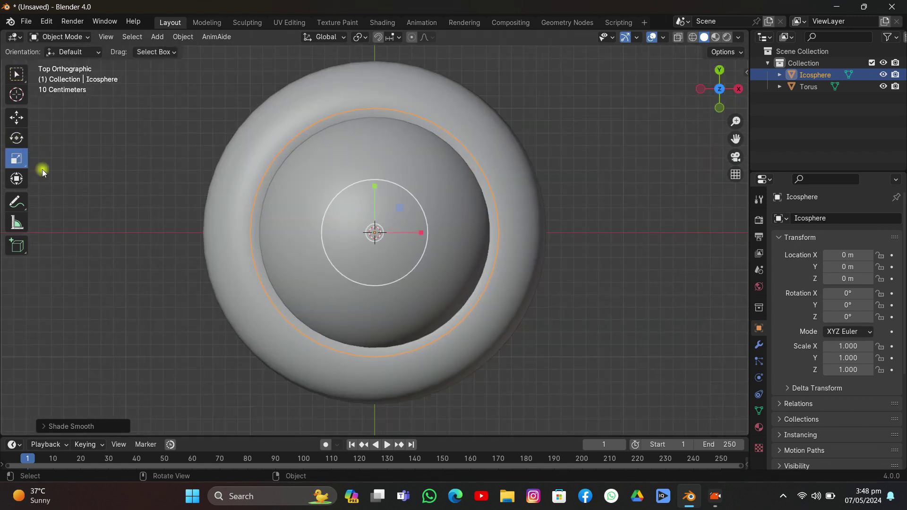
drag(344, 281, 382, 254)
middle_drag(382, 252, 412, 198)
In Edit Mode, shrink/fatten the torus mesh by -0.047 m to thin its tube
click(438, 214)
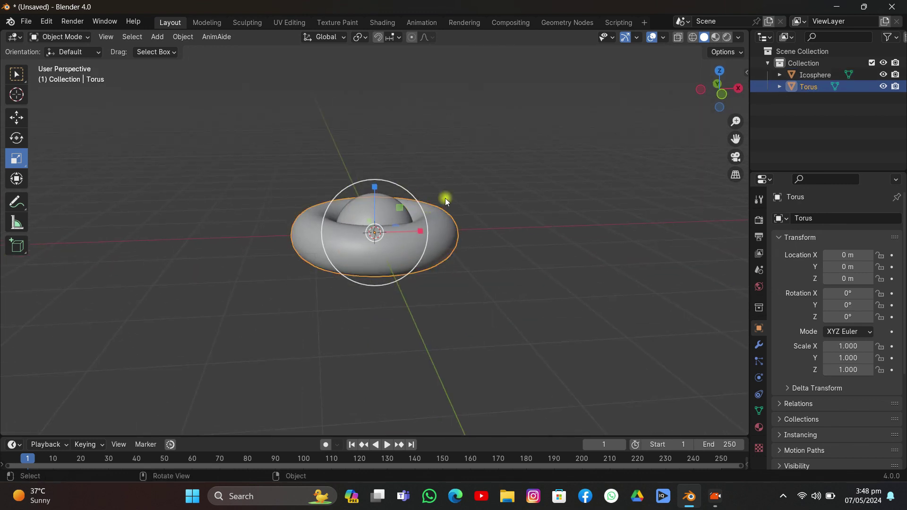
key(Tab)
key(alt+s)
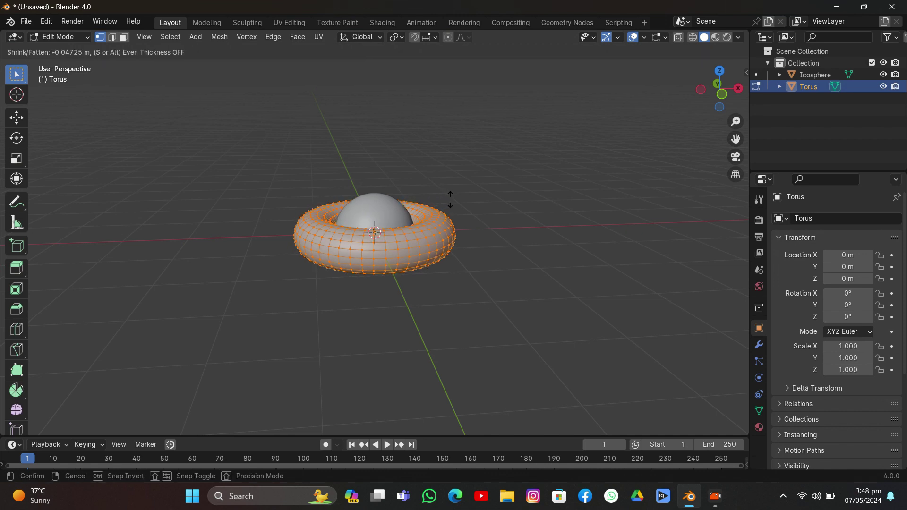
click(448, 201)
middle_drag(462, 151, 384, 189)
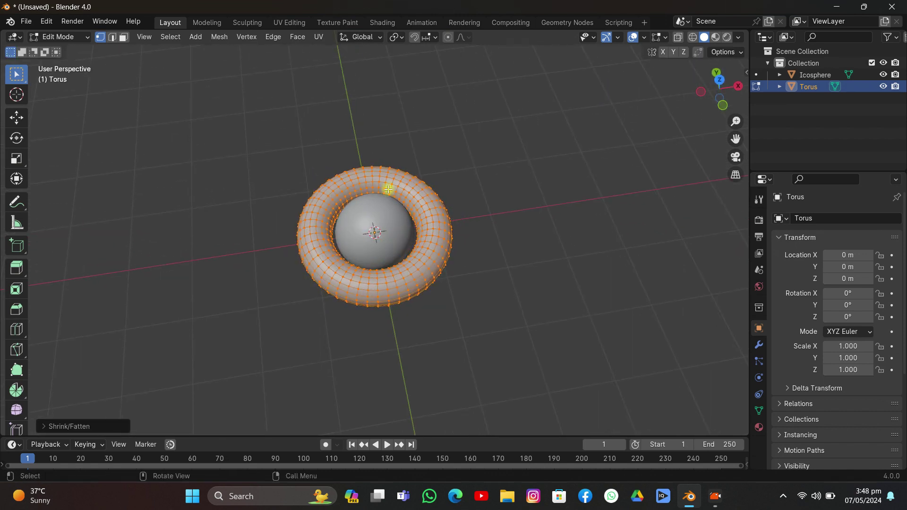
Return to Object Mode and select the icosphere in top orthographic view
click(55, 37)
click(57, 50)
click(387, 216)
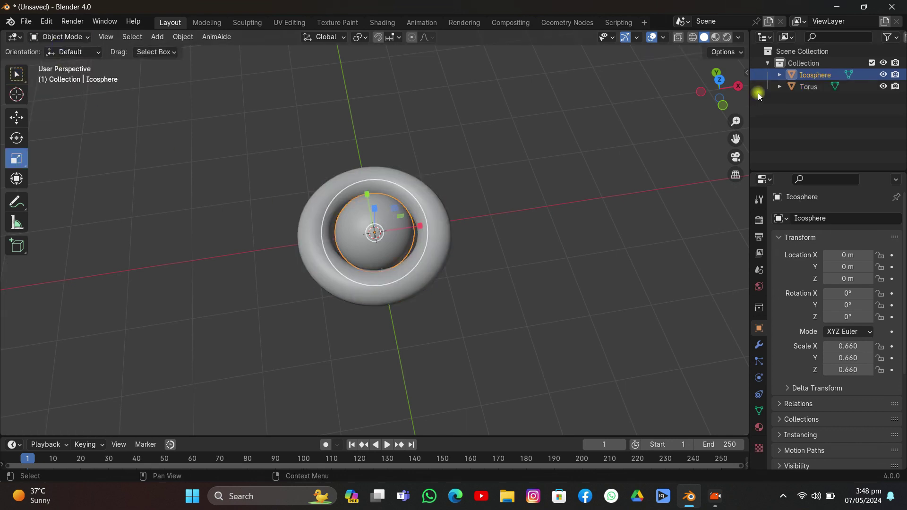
click(718, 89)
scroll(488, 202, up, 3)
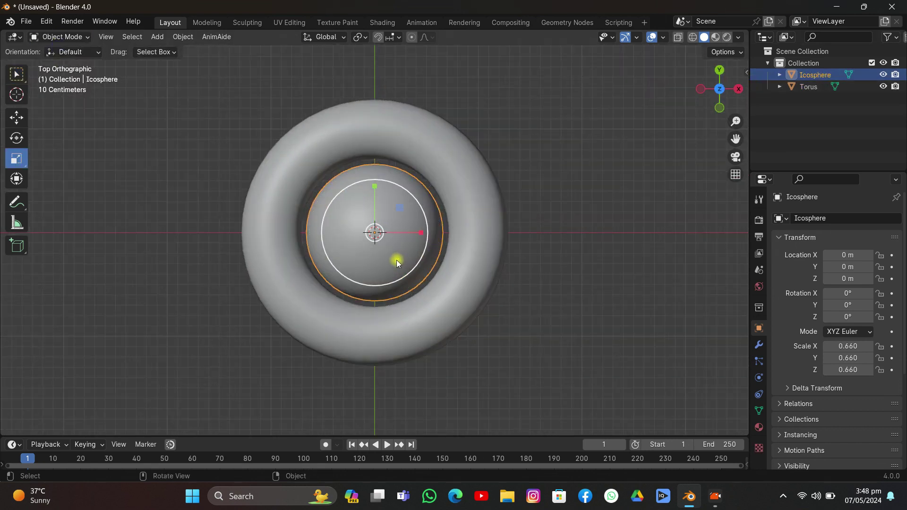
Scale the icosphere to 0.707 and re-centre it over the torus in X and Y
key(s)
click(398, 265)
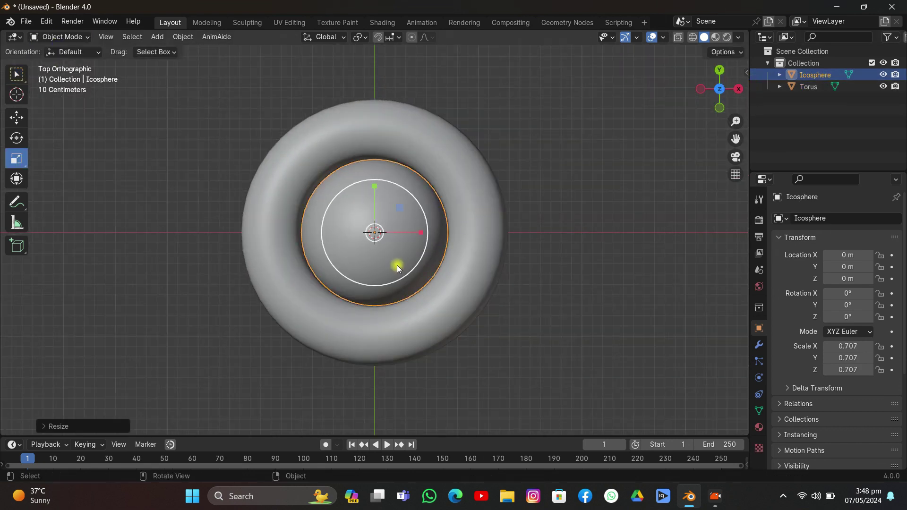
click(17, 119)
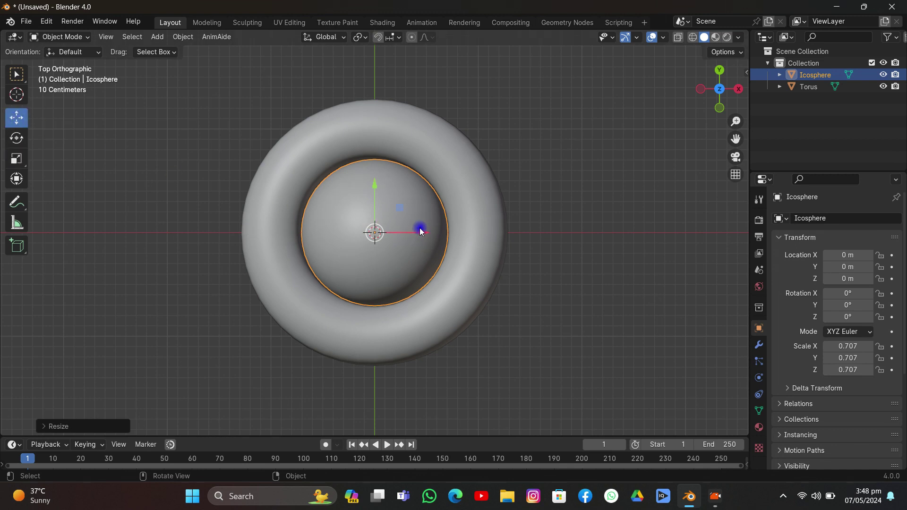
drag(421, 231, 417, 227)
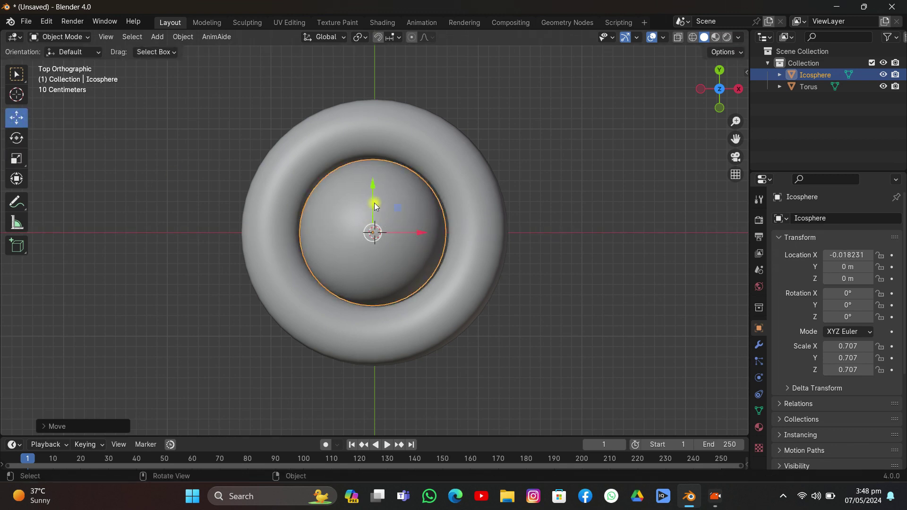
drag(374, 205, 375, 202)
Raise the icosphere to Z 2.84 m above the torus
click(504, 290)
middle_drag(504, 290, 456, 155)
scroll(456, 156, down, 5)
scroll(444, 191, up, 3)
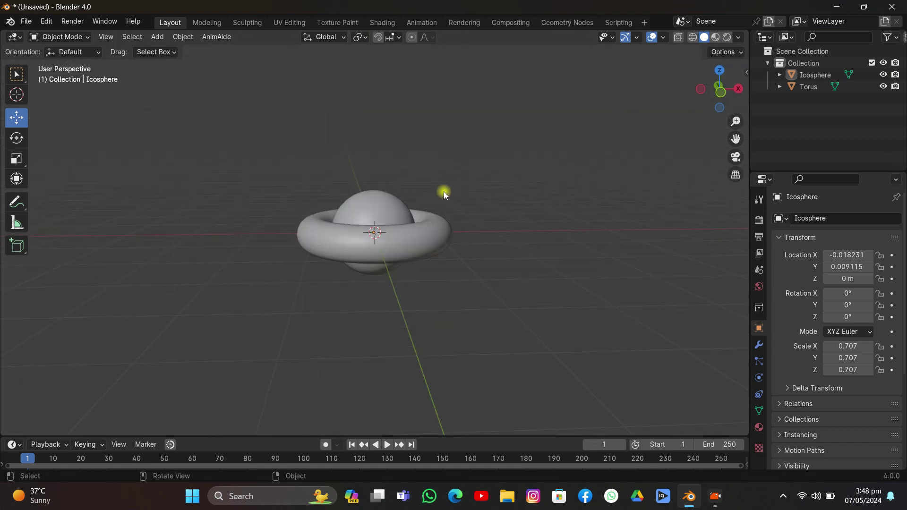
click(373, 207)
drag(374, 195, 377, 137)
scroll(378, 142, down, 2)
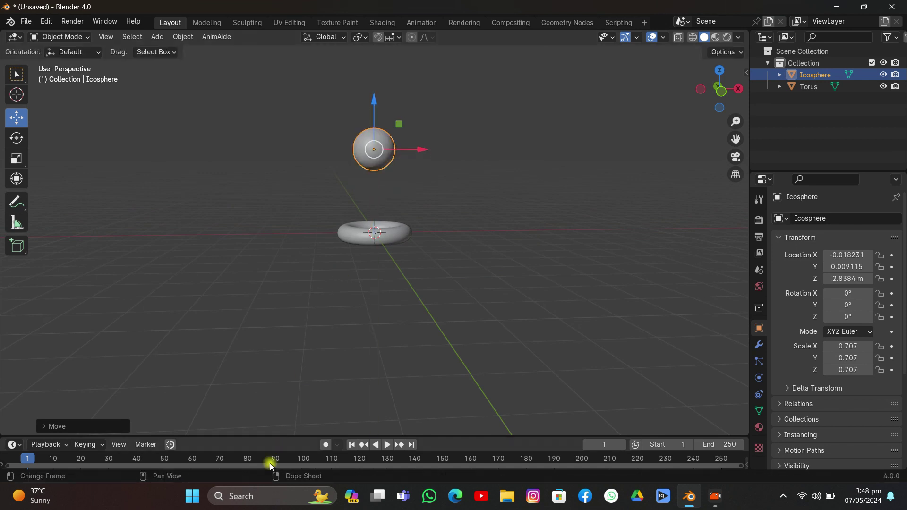
Drag the timeline border up to make the timeline area taller
drag(271, 435, 276, 392)
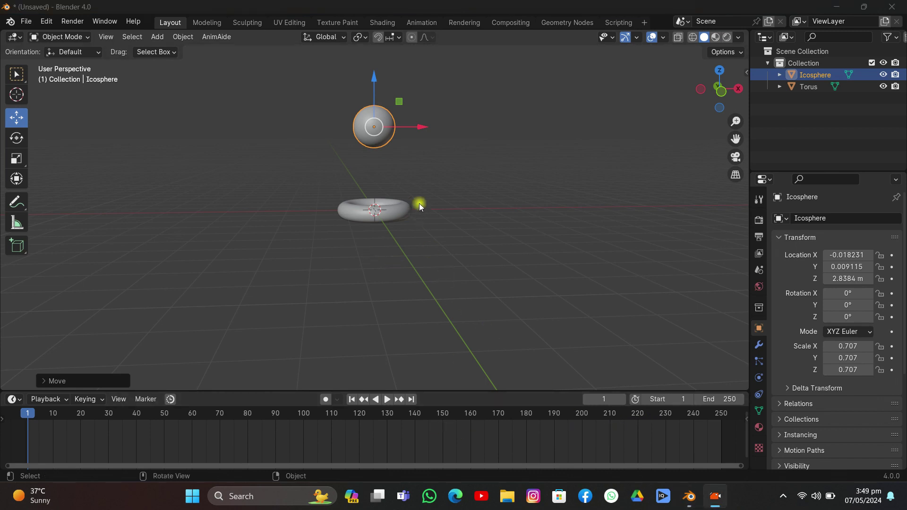
middle_drag(418, 204, 385, 196)
scroll(385, 197, up, 4)
scroll(390, 254, down, 4)
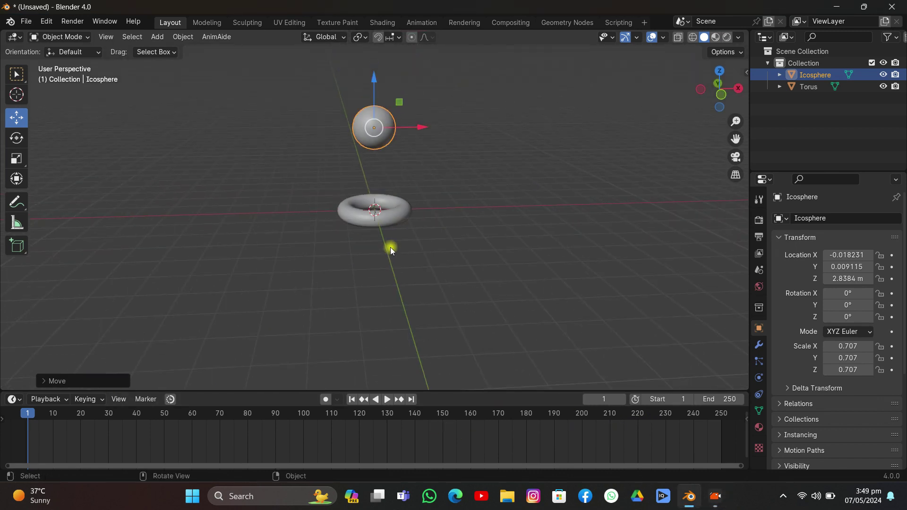
With the torus selected, set the scene's gravity Z to -20 m/s² in Scene Properties
click(386, 221)
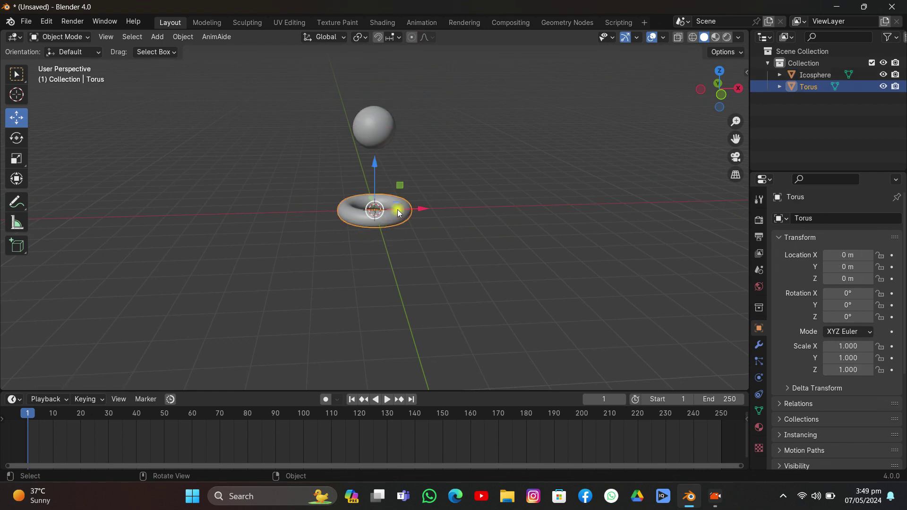
click(759, 273)
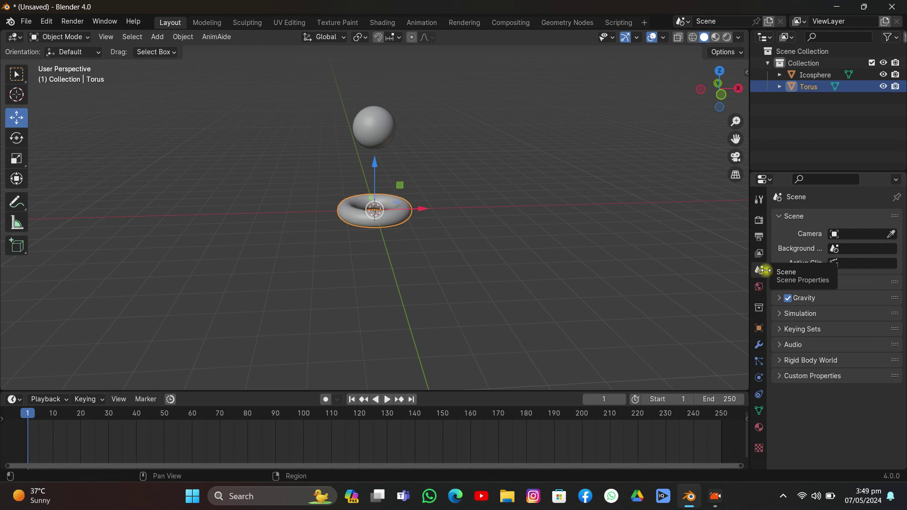
click(777, 297)
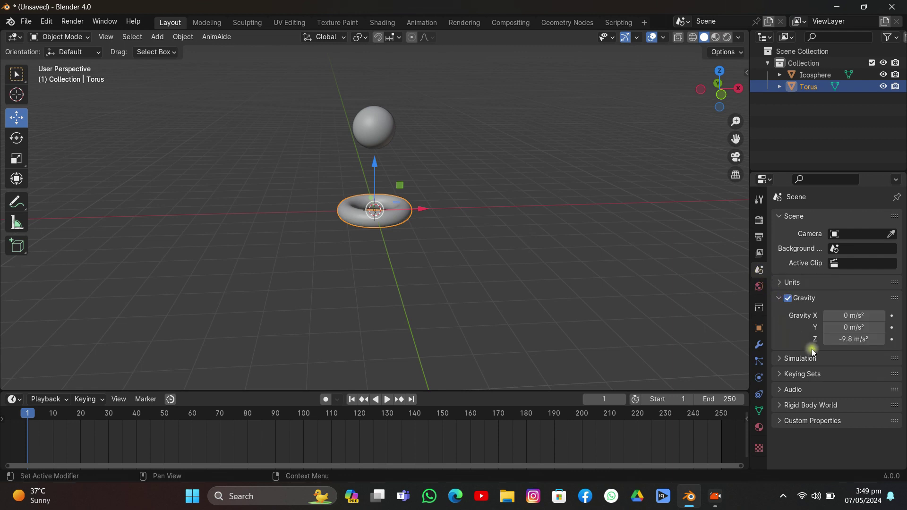
key(minus)
click(867, 339)
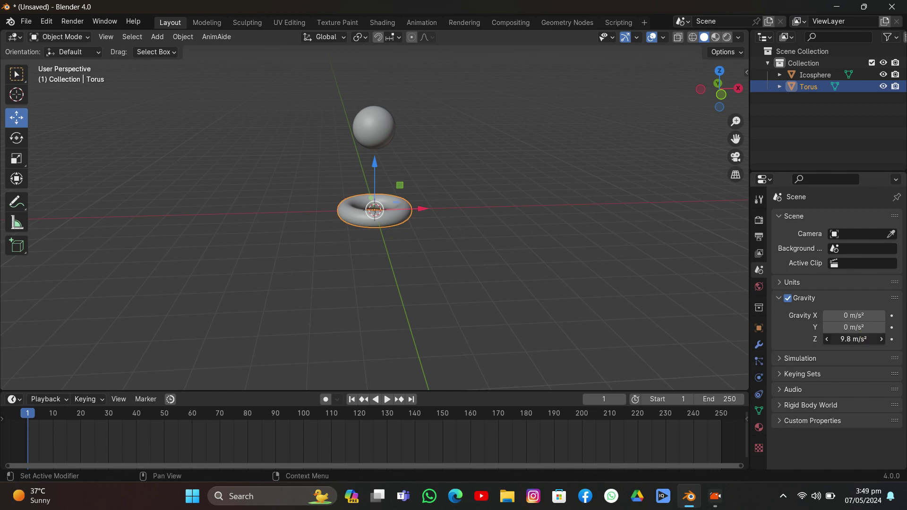
text(-20)
key(Return)
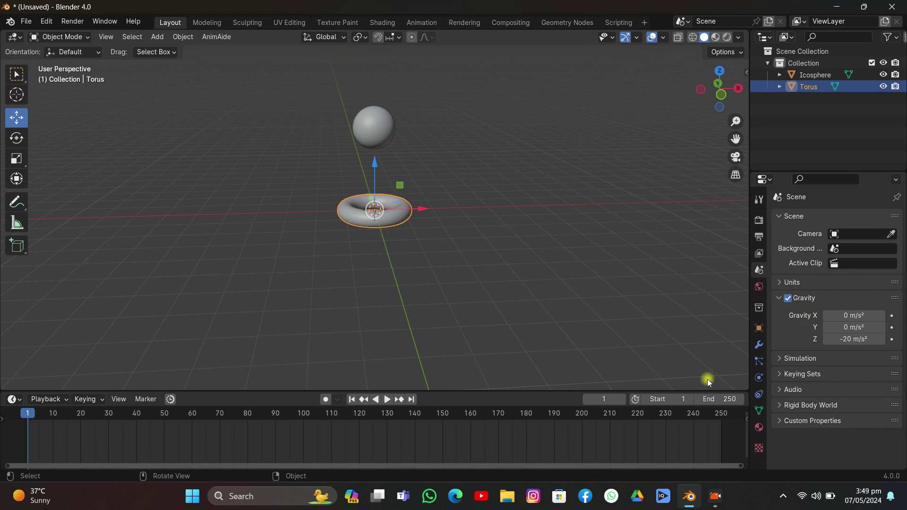
Add Collision physics to the torus
click(758, 378)
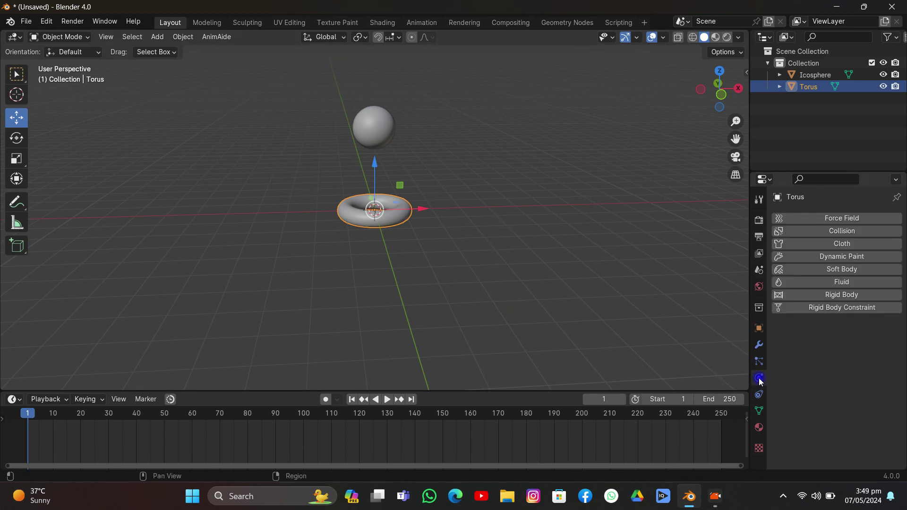
drag(749, 285, 688, 285)
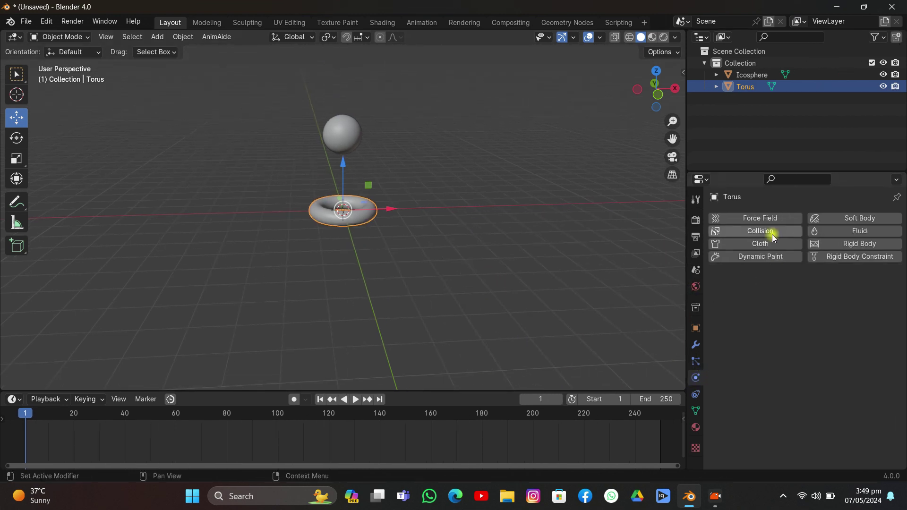
click(746, 234)
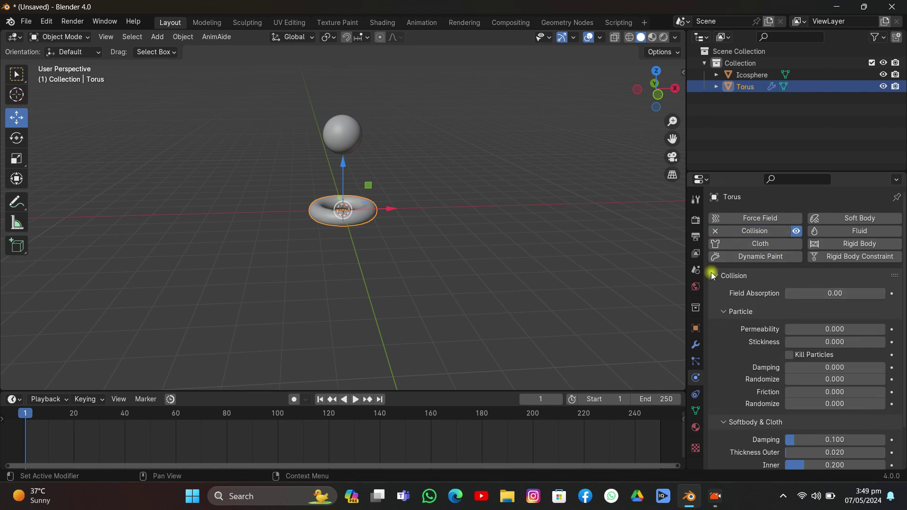
Give the icosphere Cloth physics with the Rubber preset
click(363, 131)
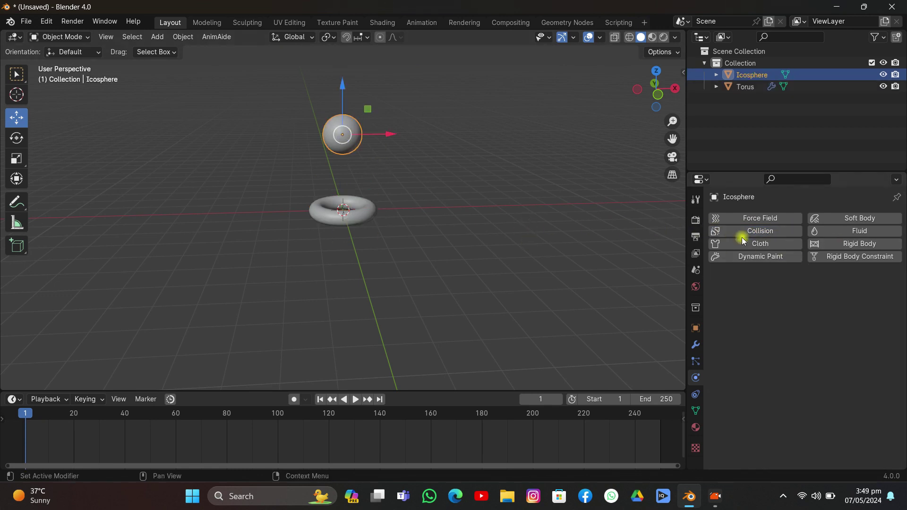
click(759, 243)
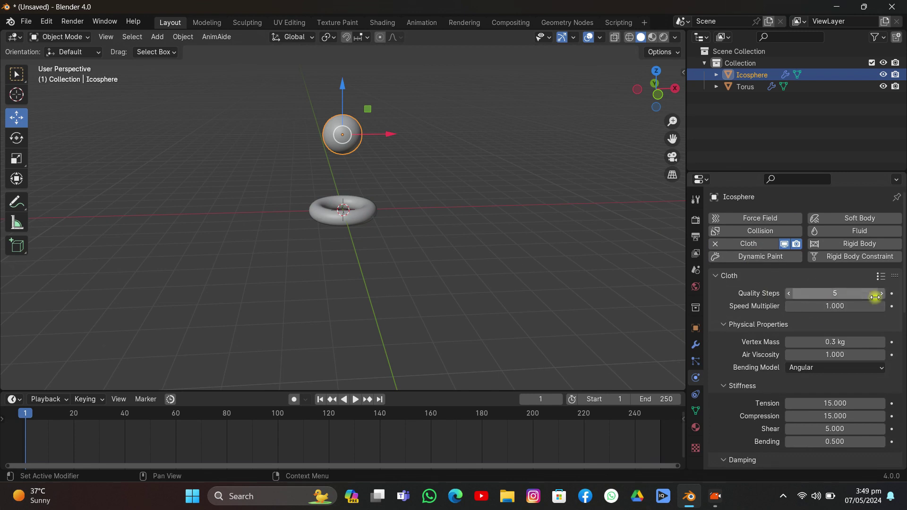
click(881, 275)
click(830, 222)
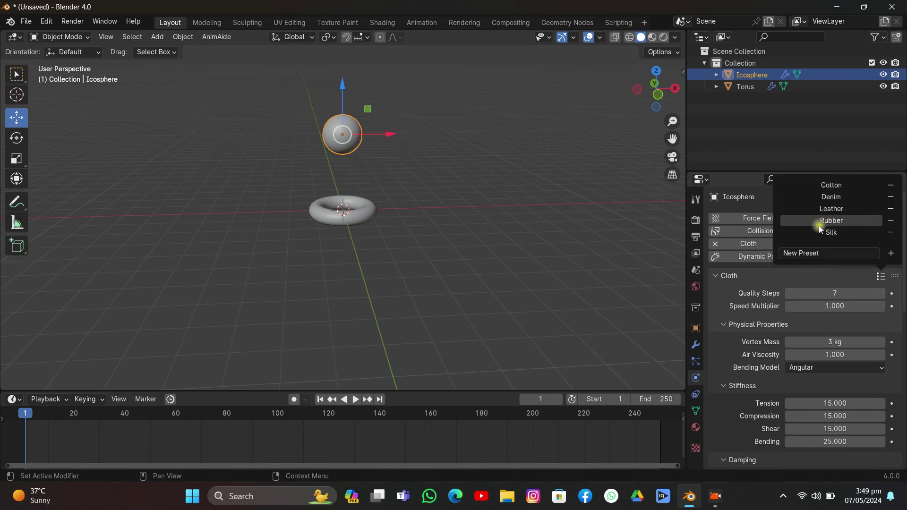
scroll(810, 316, down, 5)
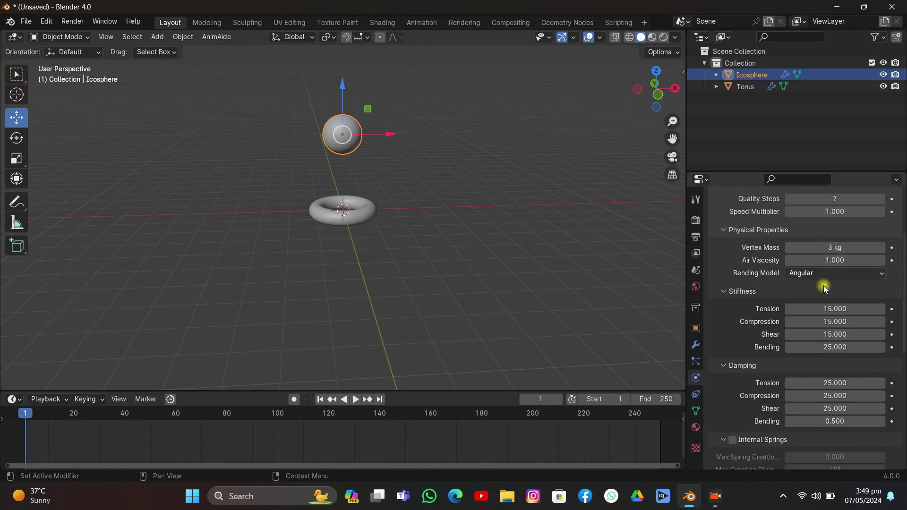
Set the cloth shear stiffness to 150 and bending stiffness to 200
click(837, 335)
text(1)
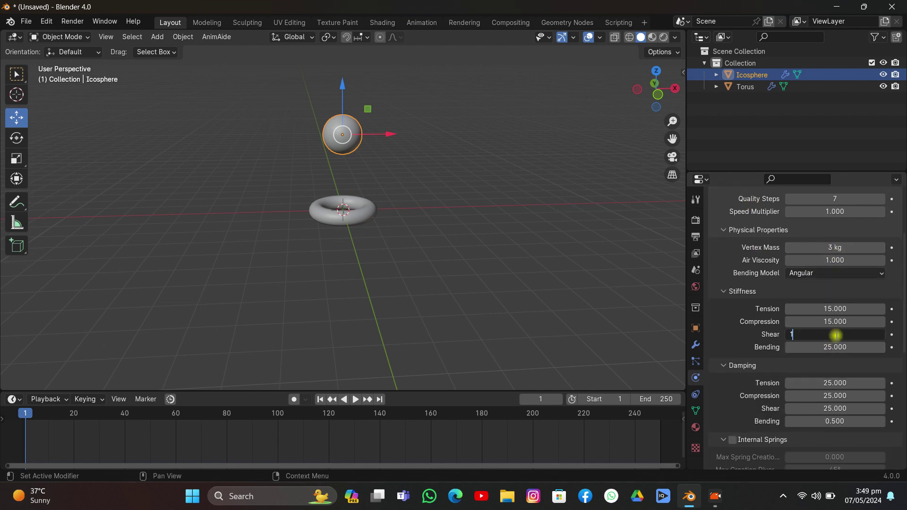
text(59)
key(BackSpace)
text(0)
key(Return)
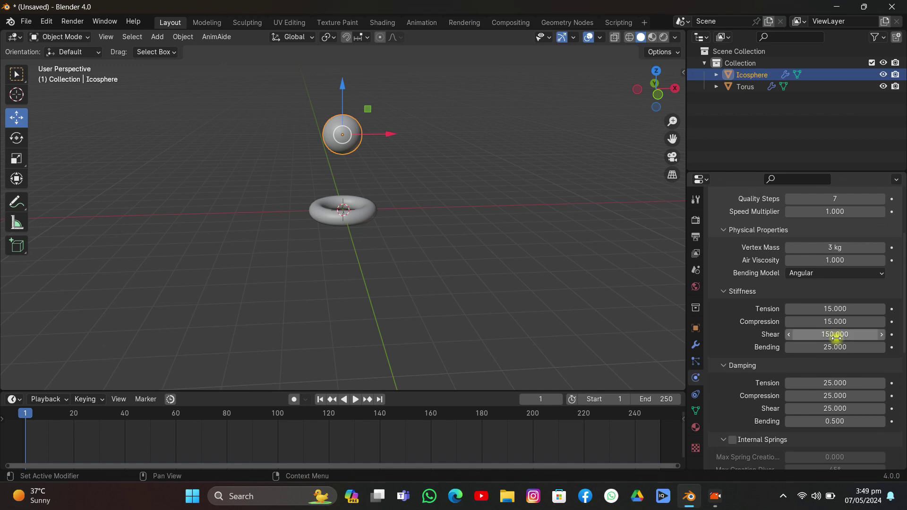
click(839, 347)
text(200)
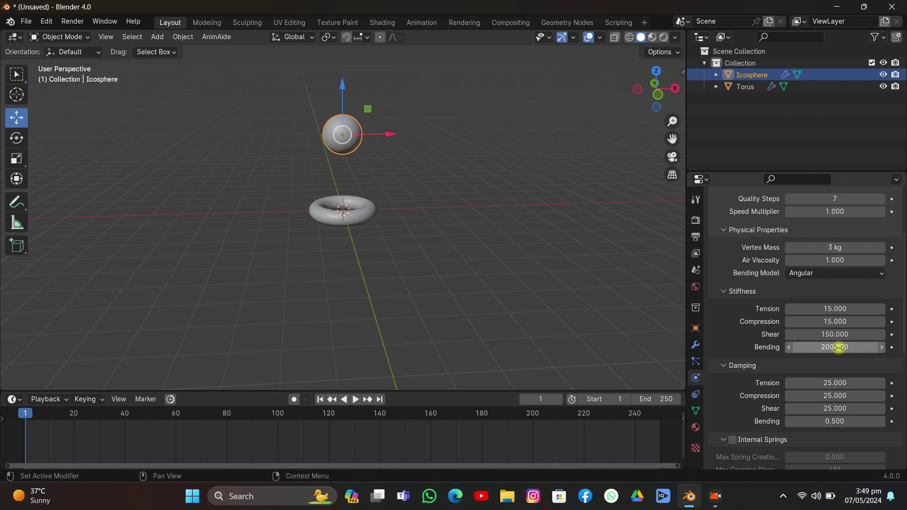
key(Return)
Enable cloth pressure with a value of 15
scroll(770, 284, down, 3)
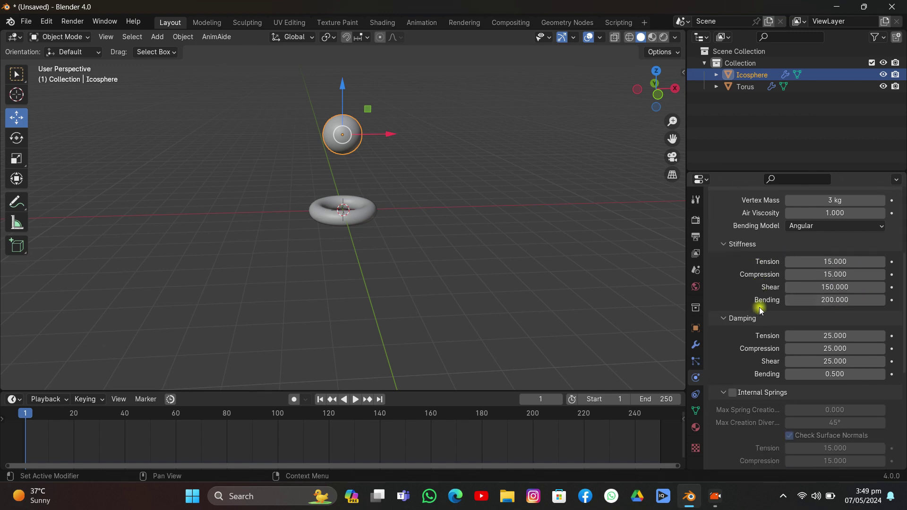
scroll(759, 307, down, 8)
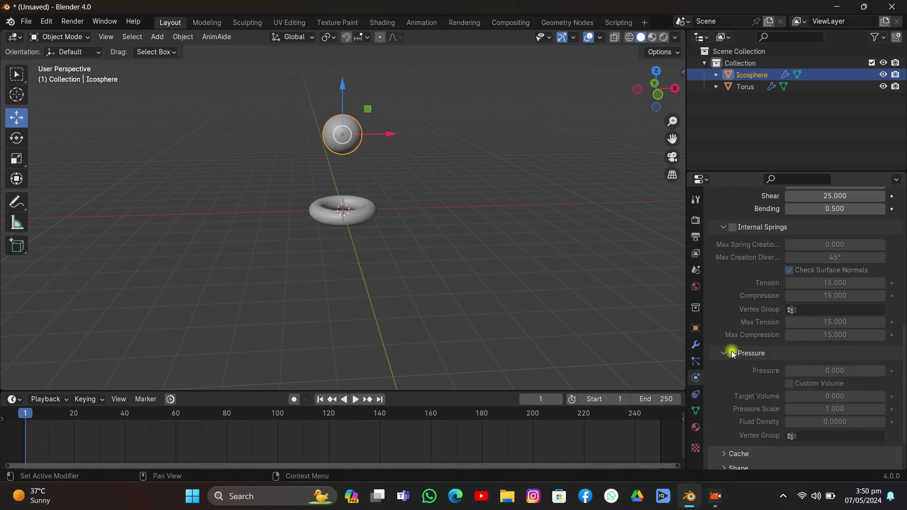
click(732, 353)
click(824, 368)
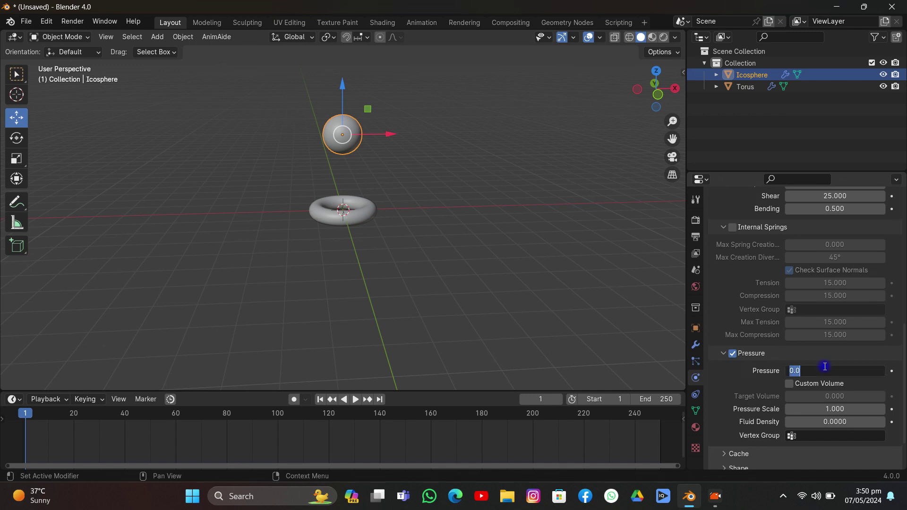
text(15)
key(Return)
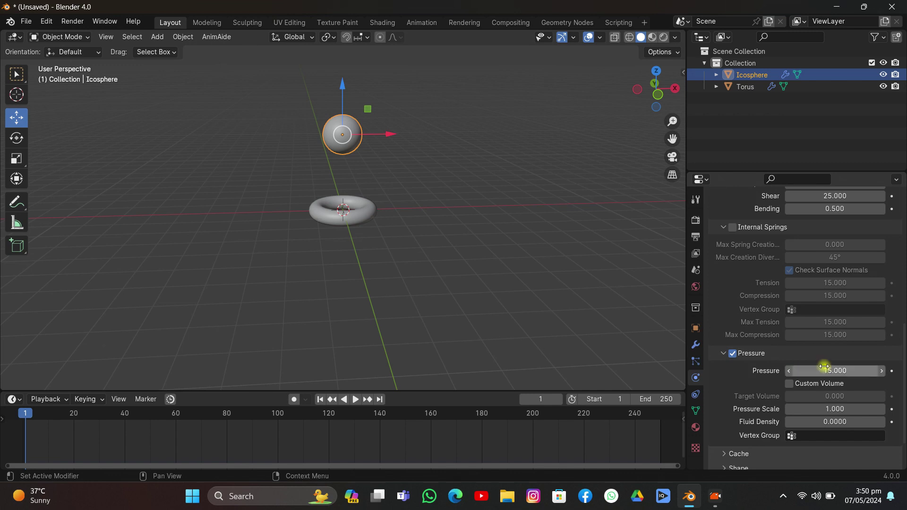
scroll(824, 366, down, 3)
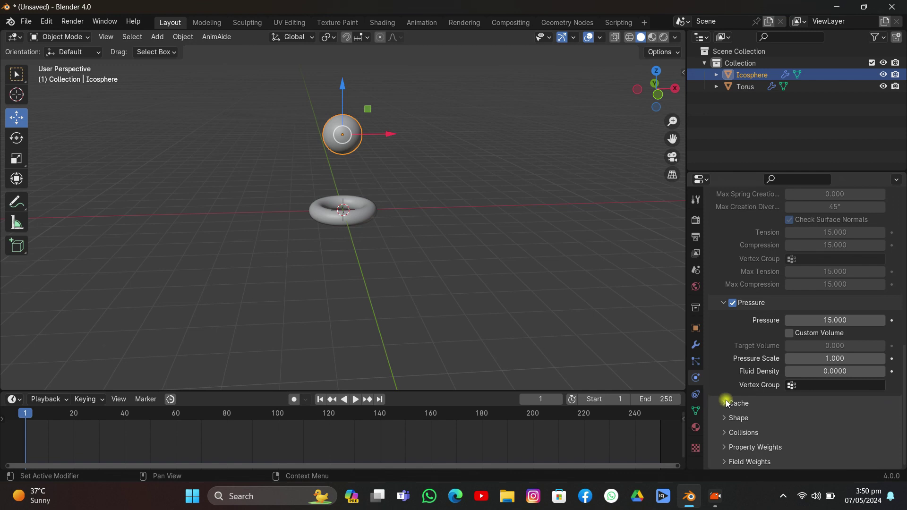
Turn on cloth self collisions
click(733, 432)
scroll(734, 420, down, 5)
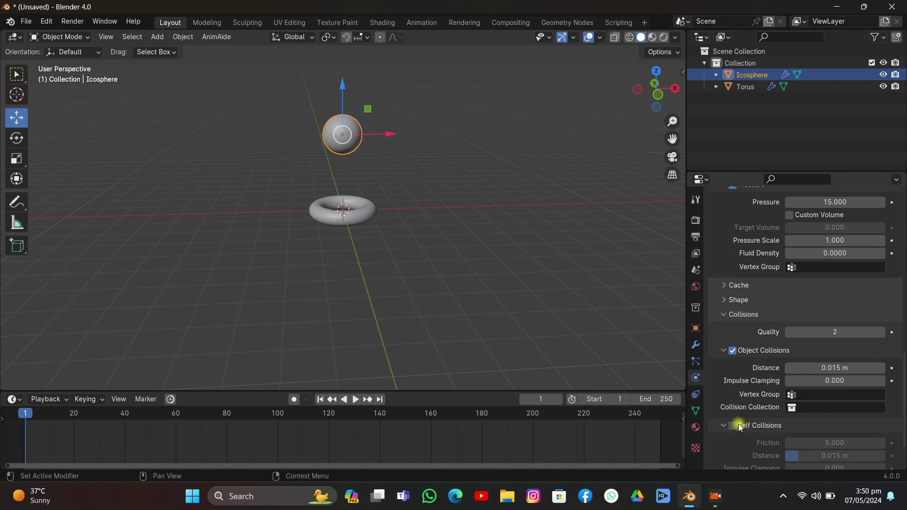
click(735, 425)
click(737, 298)
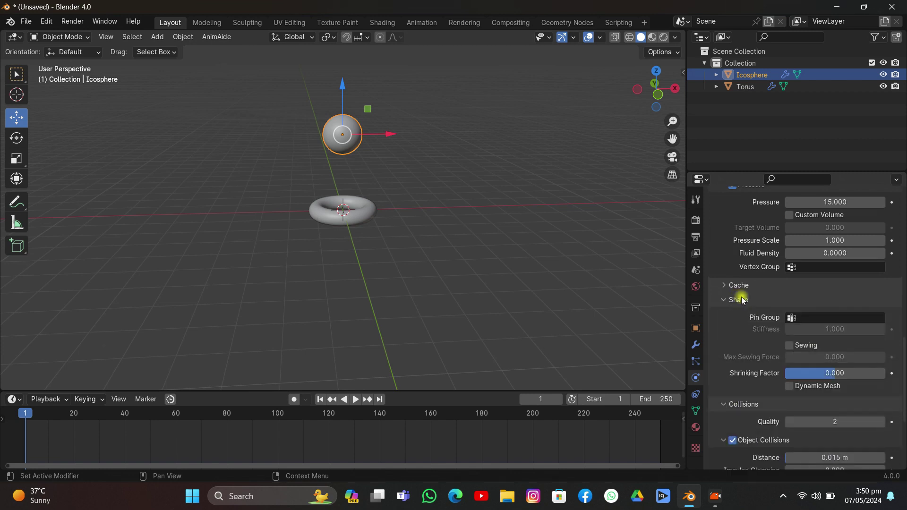
click(743, 300)
middle_drag(415, 169, 368, 203)
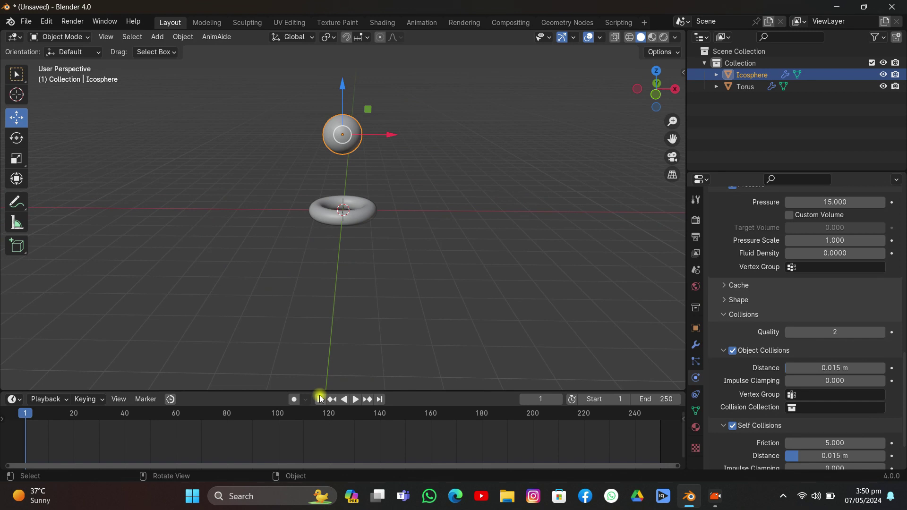
Test-play the cloth simulation, then rewind to the first frame
click(355, 400)
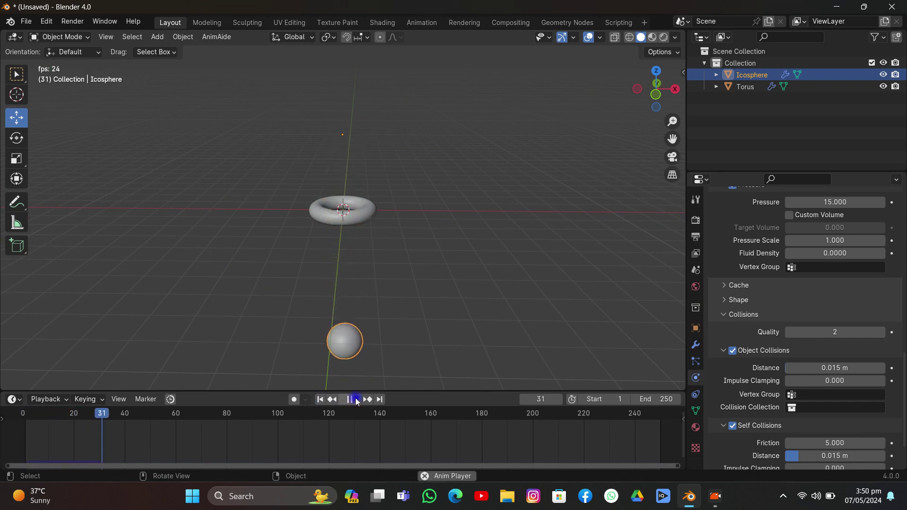
click(350, 400)
middle_drag(446, 218, 453, 257)
scroll(454, 257, up, 3)
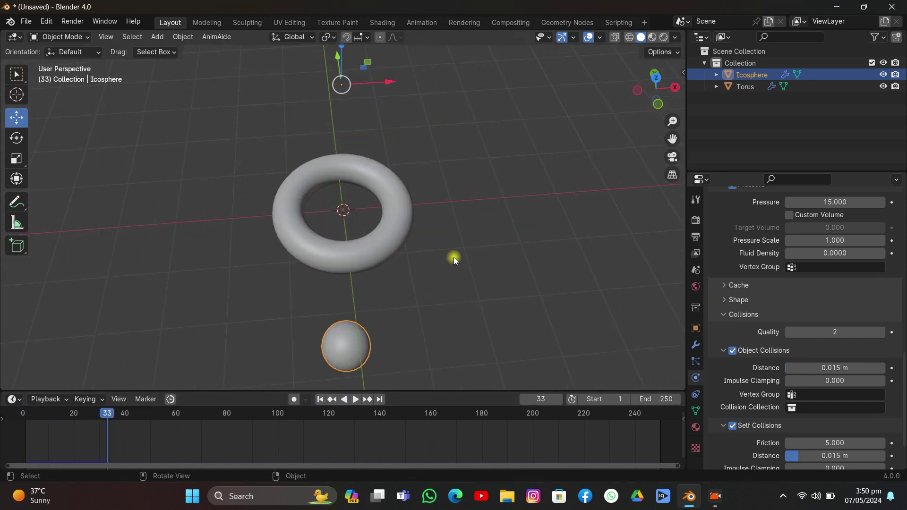
click(320, 400)
scroll(375, 294, down, 3)
middle_drag(376, 291, 396, 279)
Scale the icosphere up slightly and replay the simulation from the start
key(s)
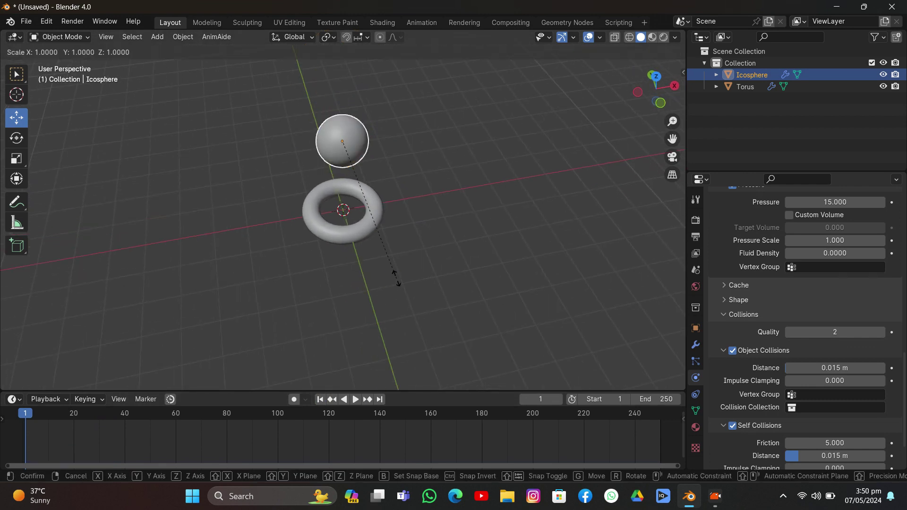
click(404, 315)
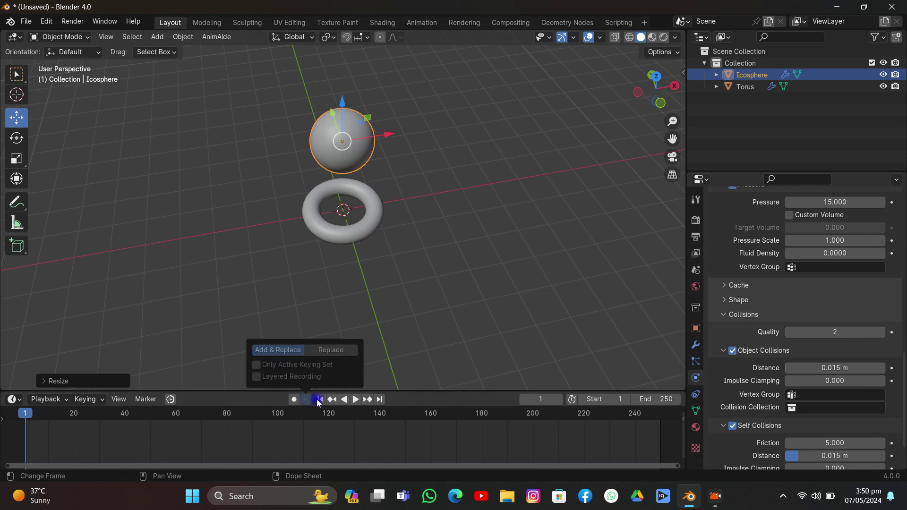
click(320, 399)
click(356, 400)
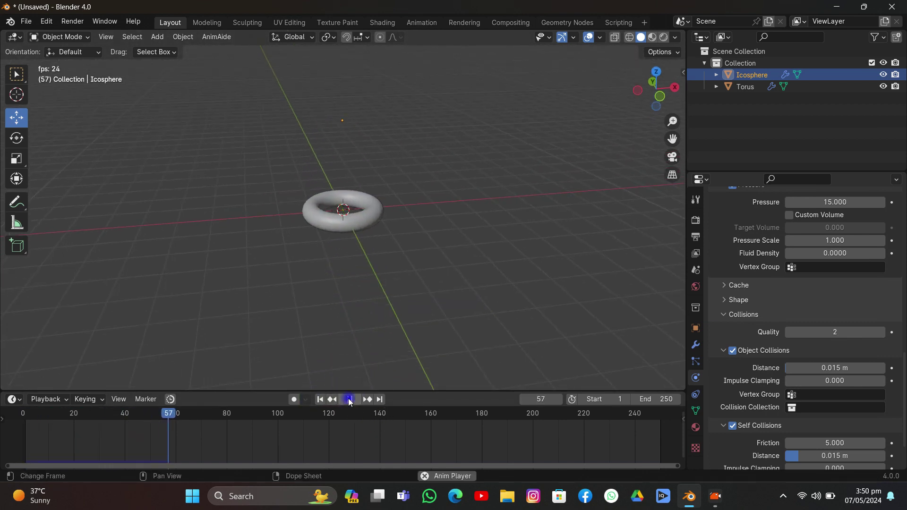
key(Escape)
Scrub to frame 21 and inspect the sphere squashed over the torus
drag(133, 411, 74, 413)
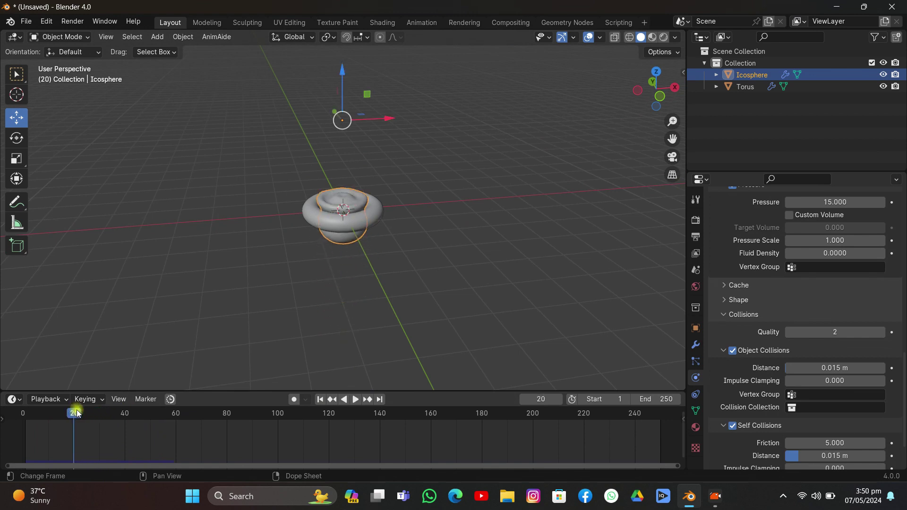
scroll(467, 180, up, 5)
middle_drag(435, 208, 475, 245)
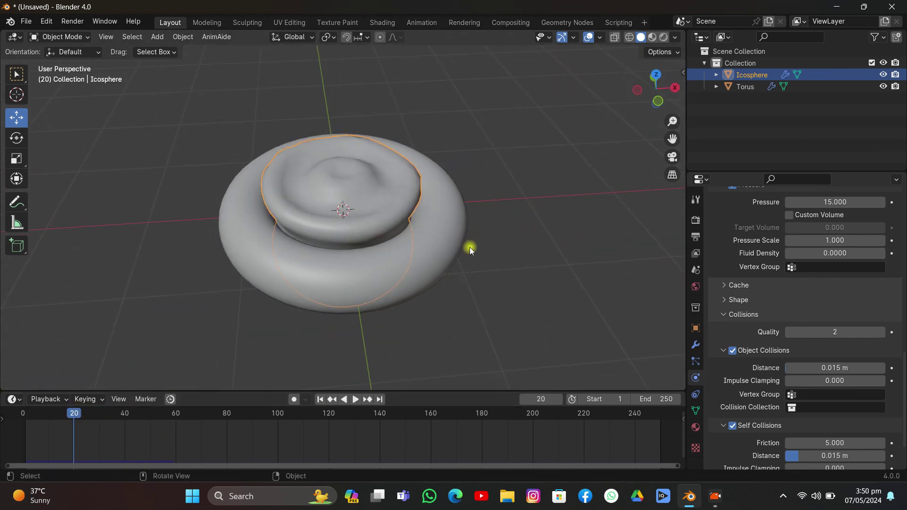
Raise the cloth pressure to 30 and the shear stiffness to 200
scroll(844, 292, up, 3)
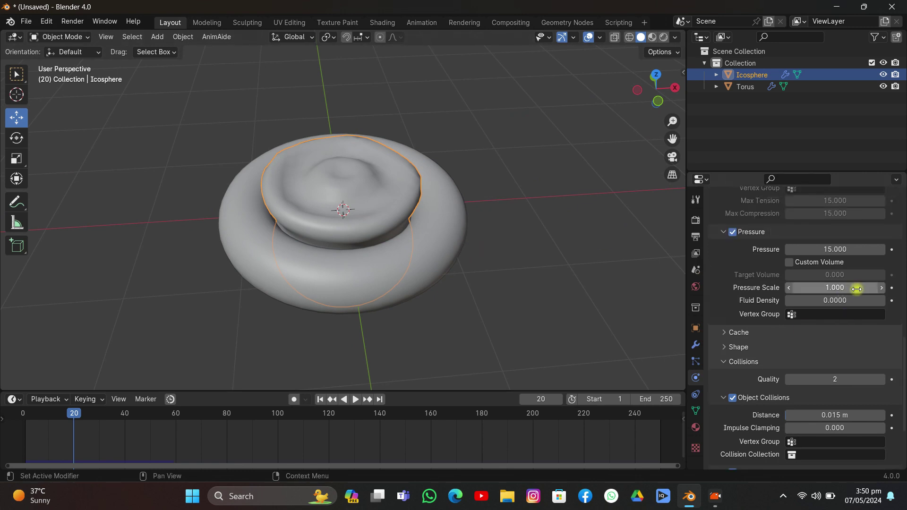
click(846, 249)
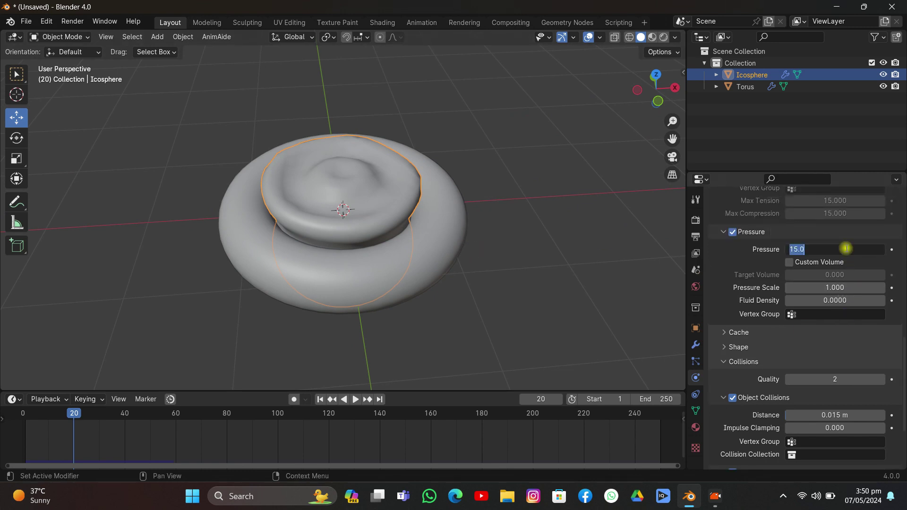
text(30)
key(Return)
scroll(839, 241, up, 8)
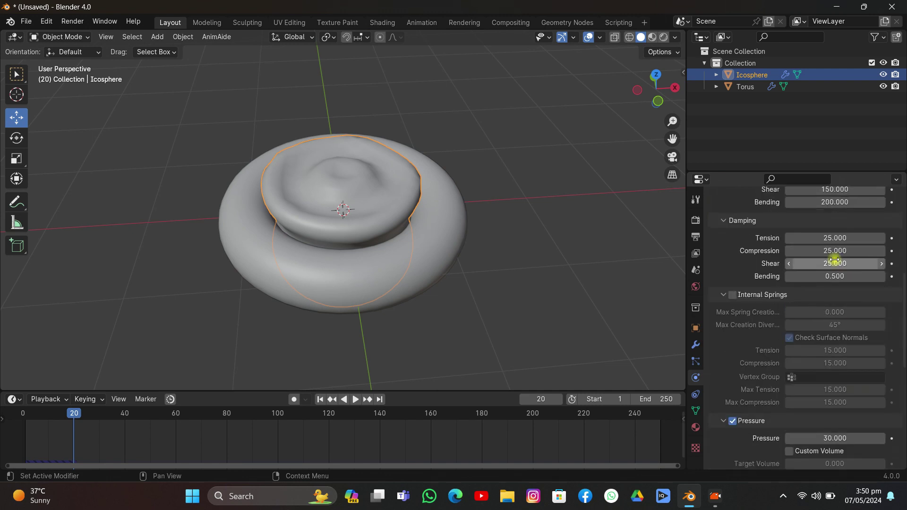
scroll(832, 234, up, 2)
click(831, 236)
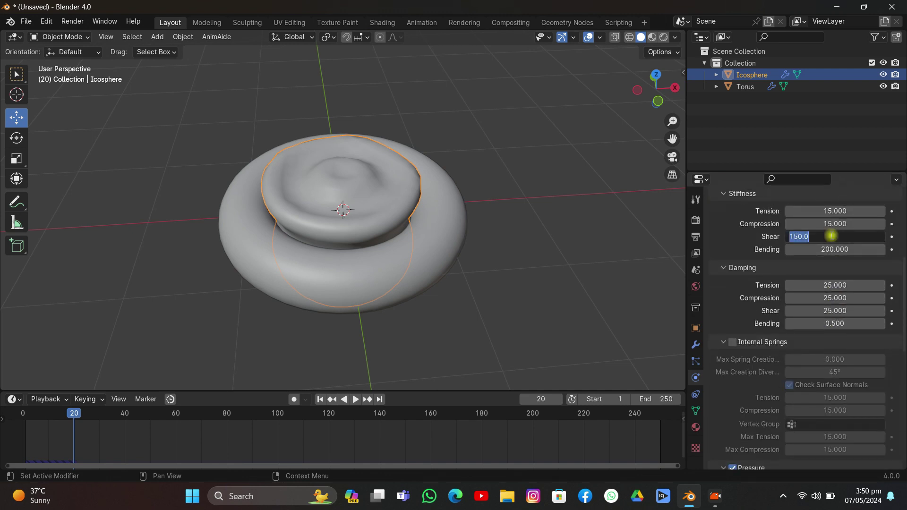
text(200)
key(Return)
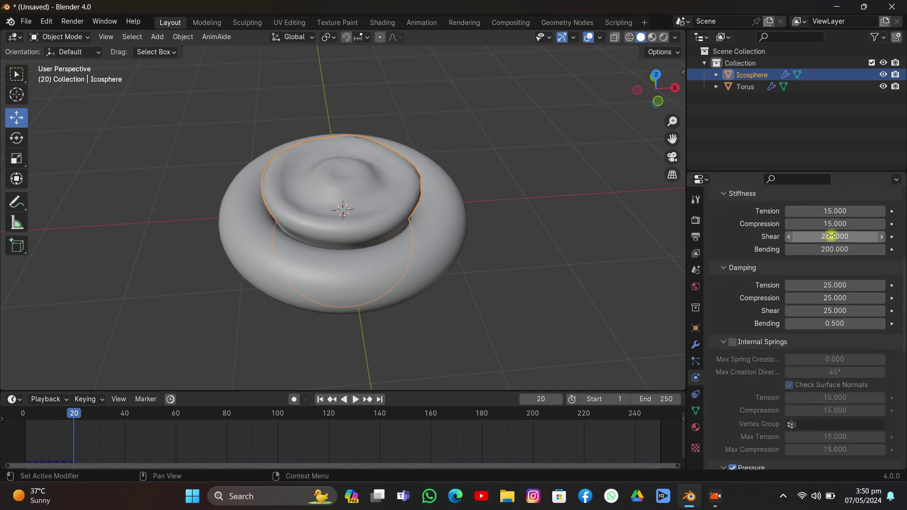
Set bending stiffness to 250 and replay the simulation from frame 1
click(842, 249)
text(25)
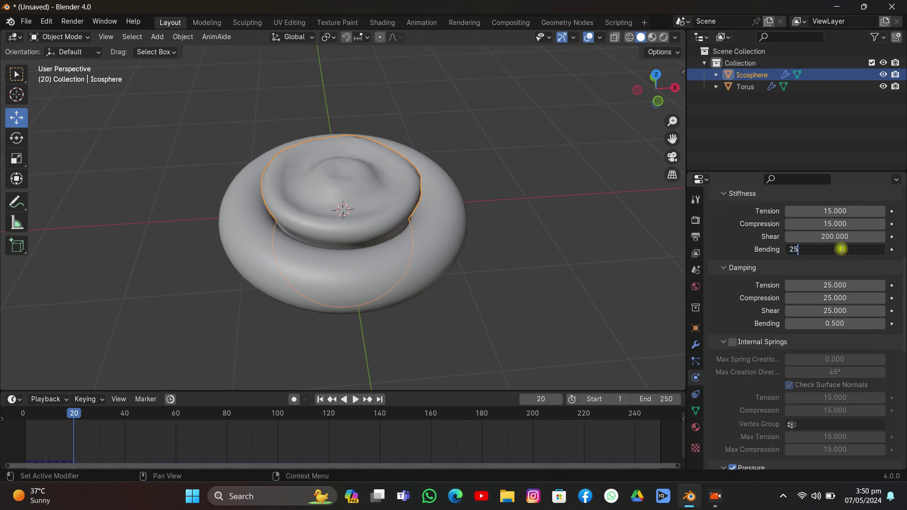
text(0)
key(Return)
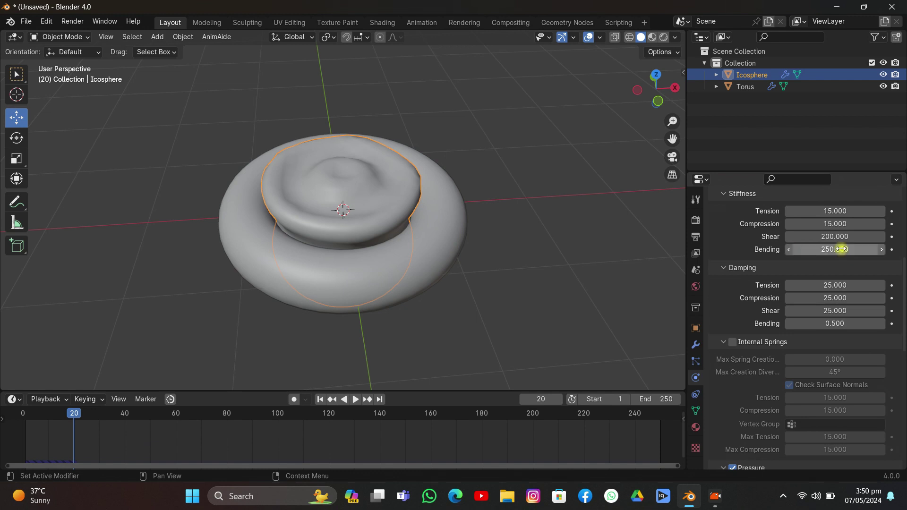
click(320, 400)
click(355, 399)
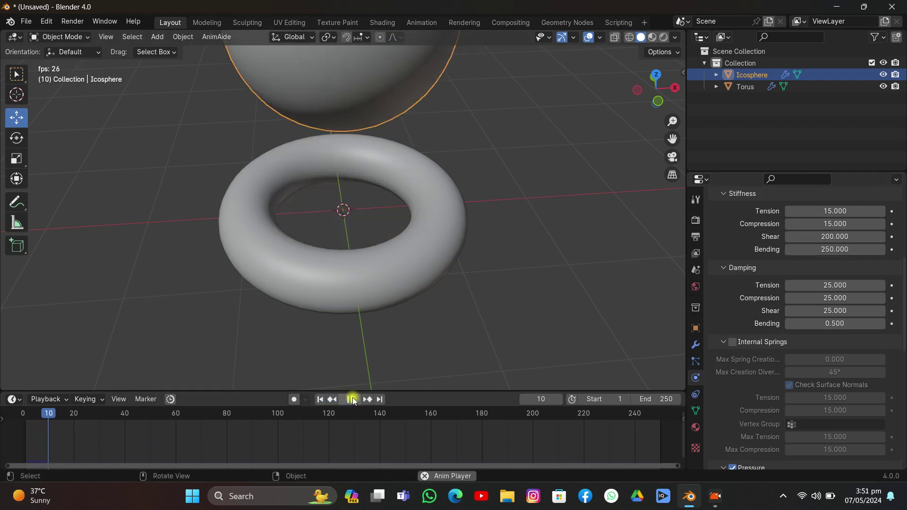
click(355, 400)
click(320, 400)
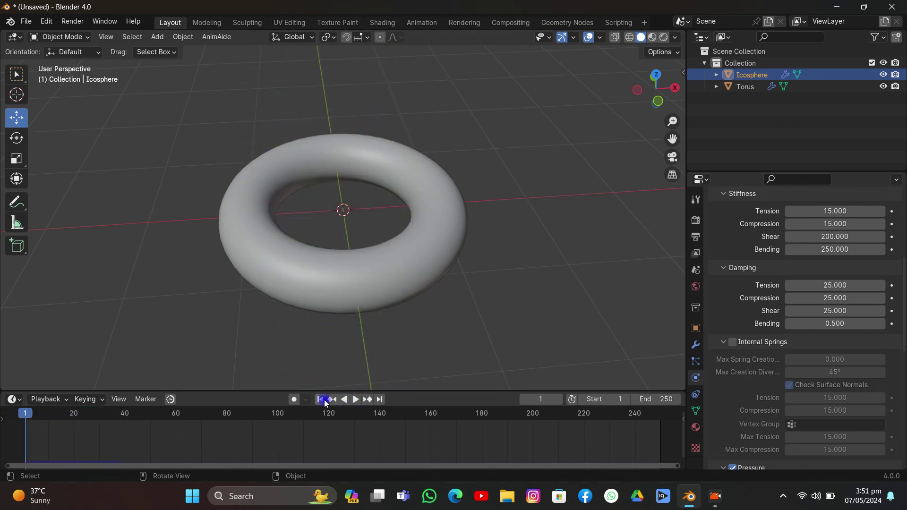
scroll(421, 205, down, 6)
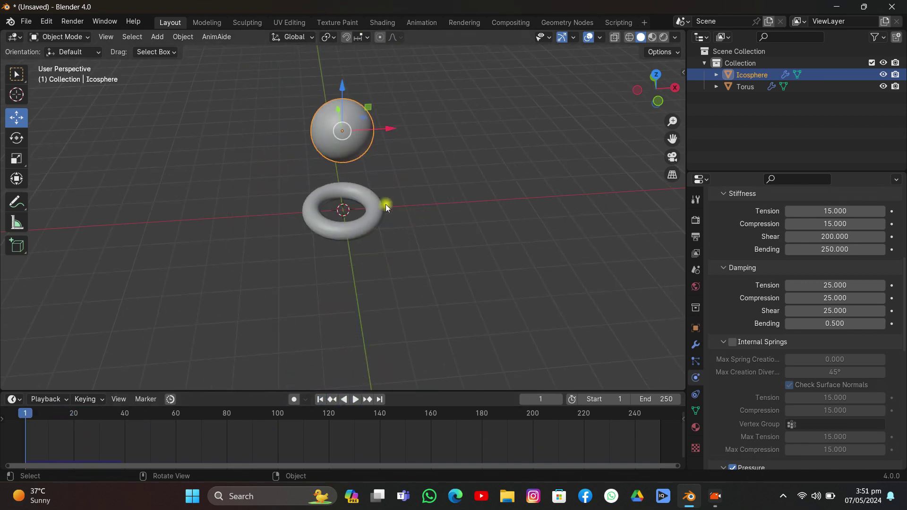
Increase bending stiffness to 500 and replay the fall from the first frame
click(832, 250)
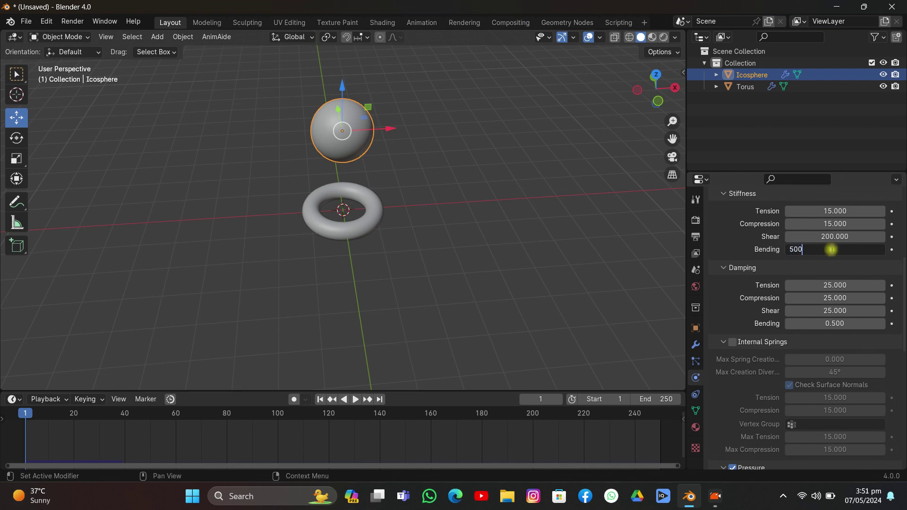
key(Return)
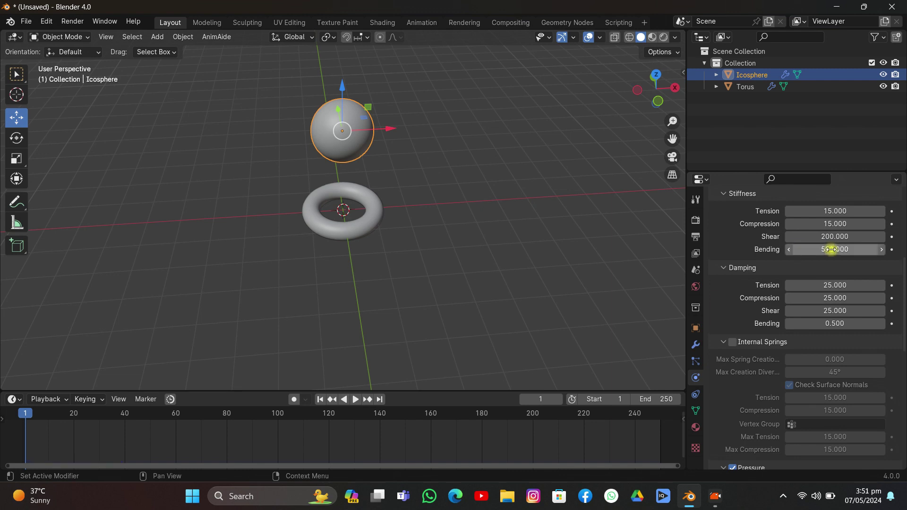
click(356, 399)
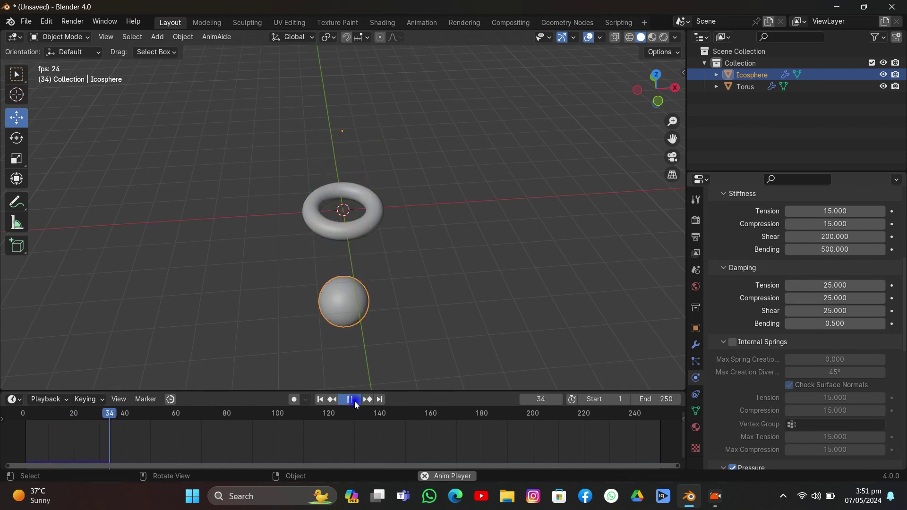
click(354, 399)
click(321, 400)
scroll(815, 358, down, 10)
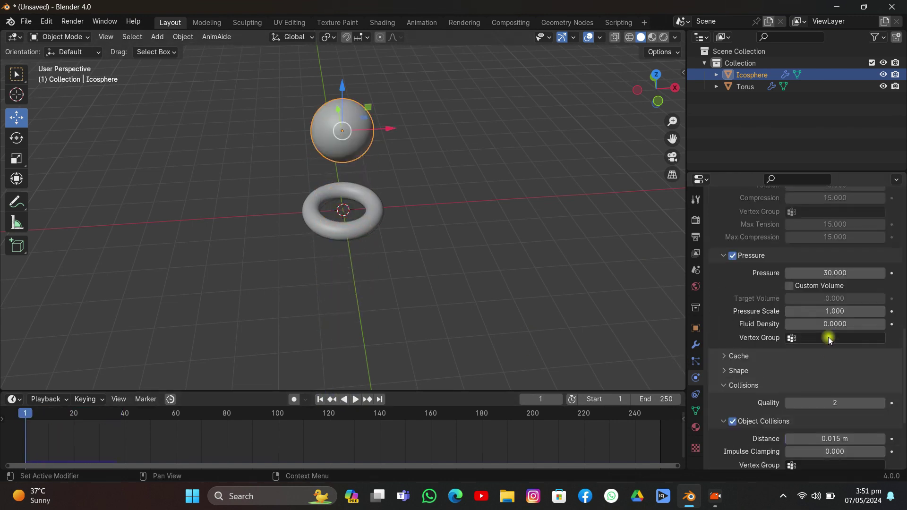
Set the cloth pressure to 60 and play the simulation to check it
click(823, 273)
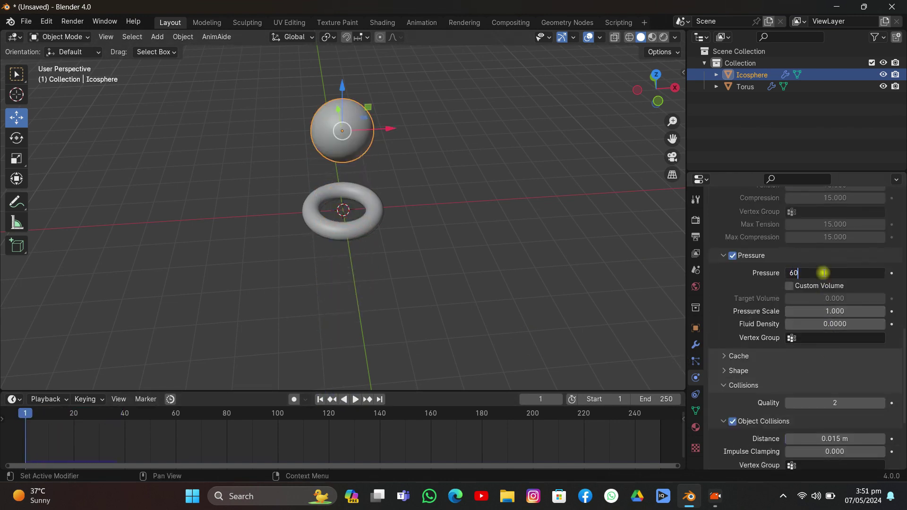
key(Return)
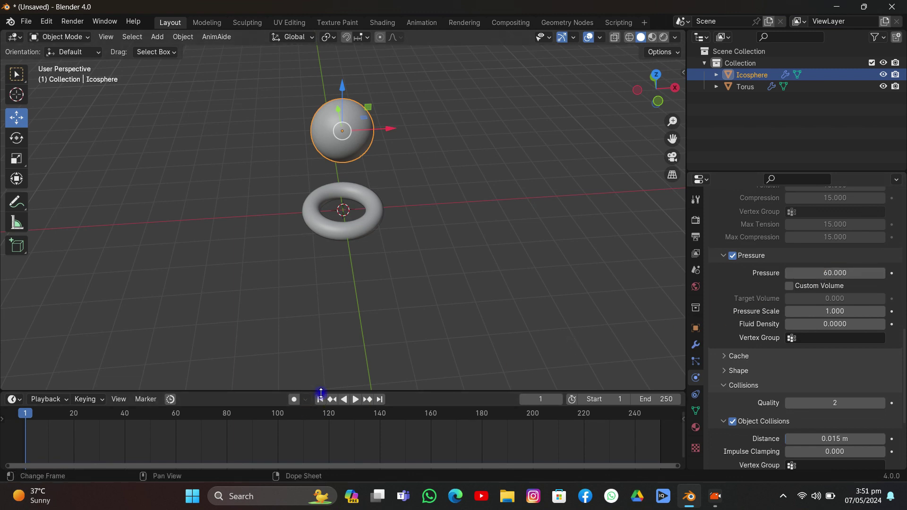
click(357, 399)
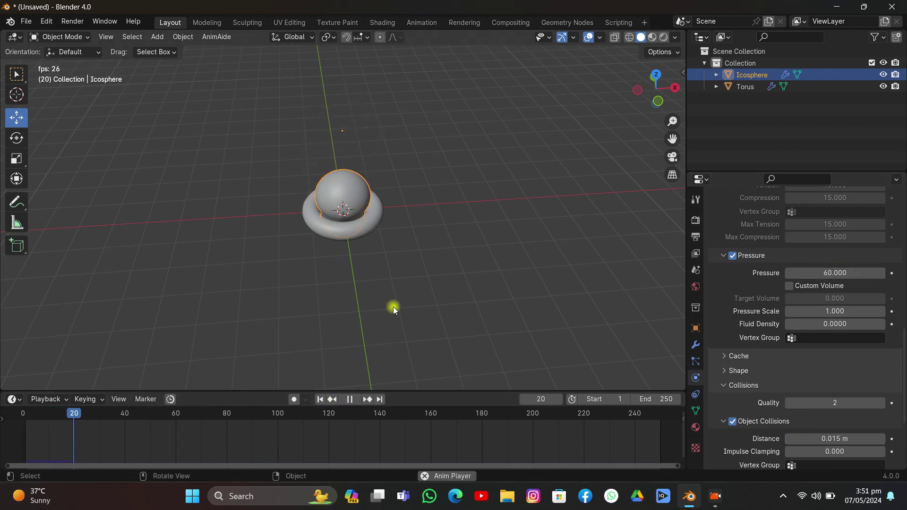
click(350, 400)
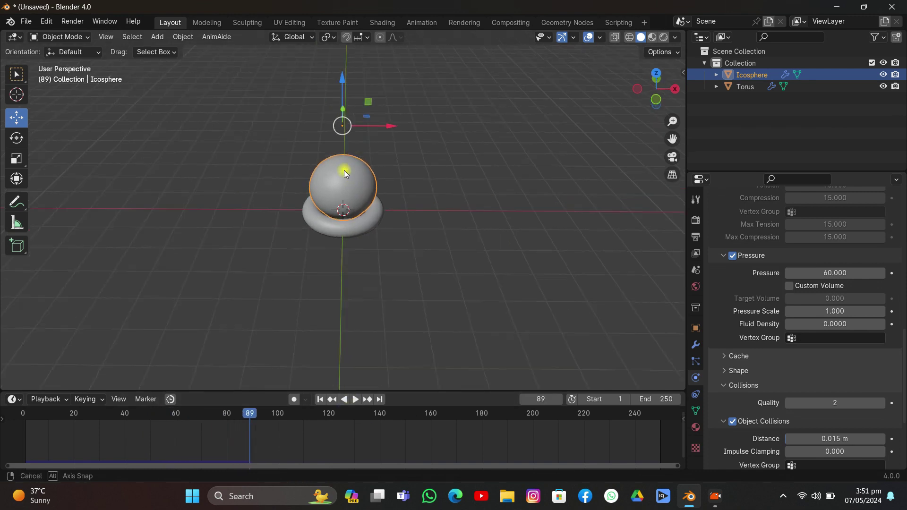
scroll(345, 175, up, 4)
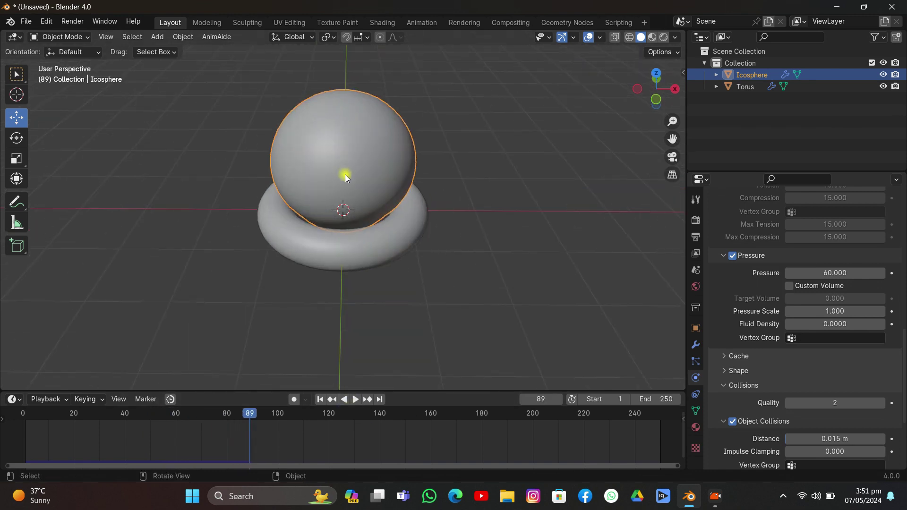
Lower the cloth pressure to 40 and replay the simulation from frame 1
click(860, 272)
text(40)
key(Return)
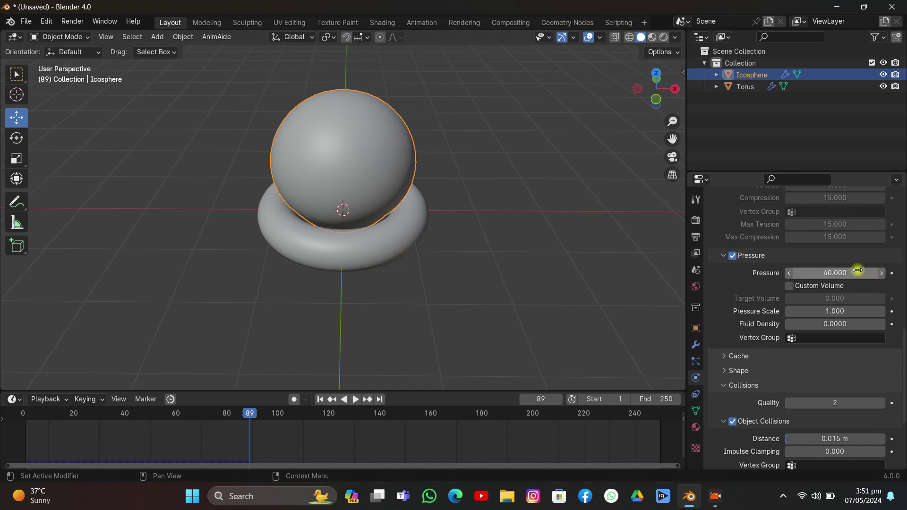
click(321, 400)
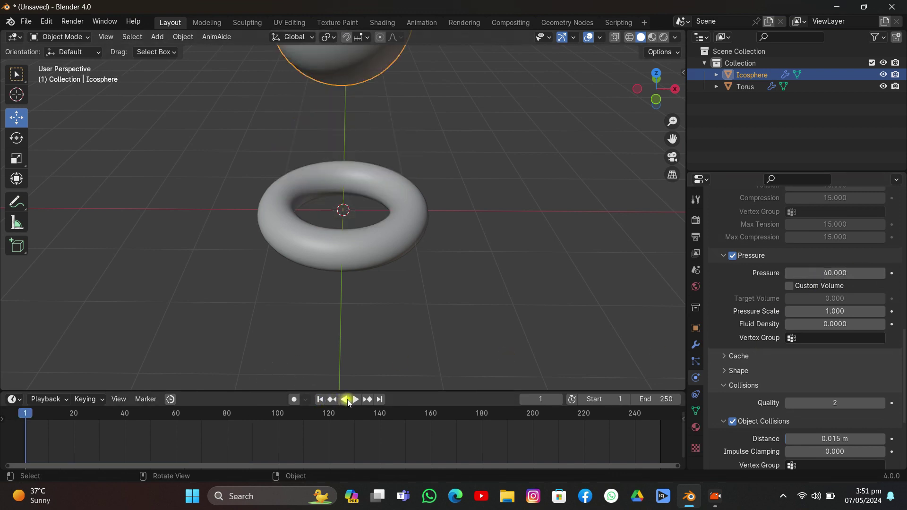
click(356, 399)
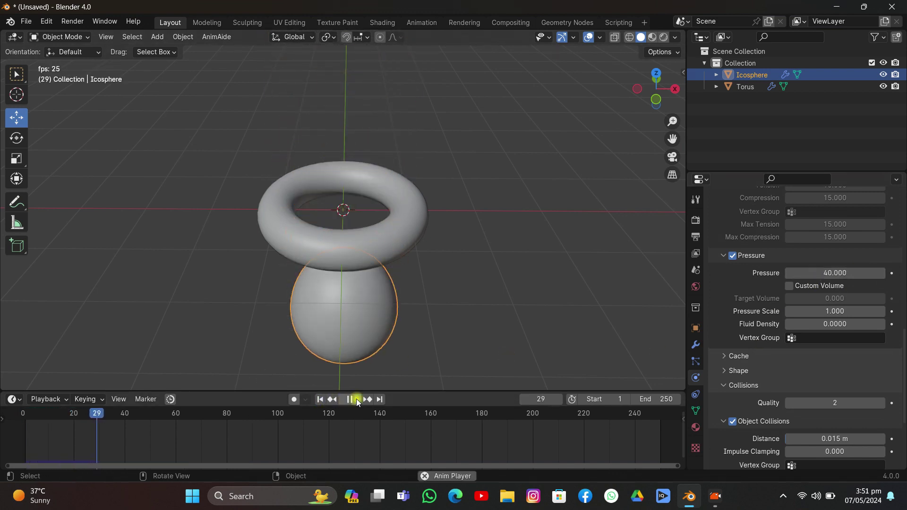
click(357, 401)
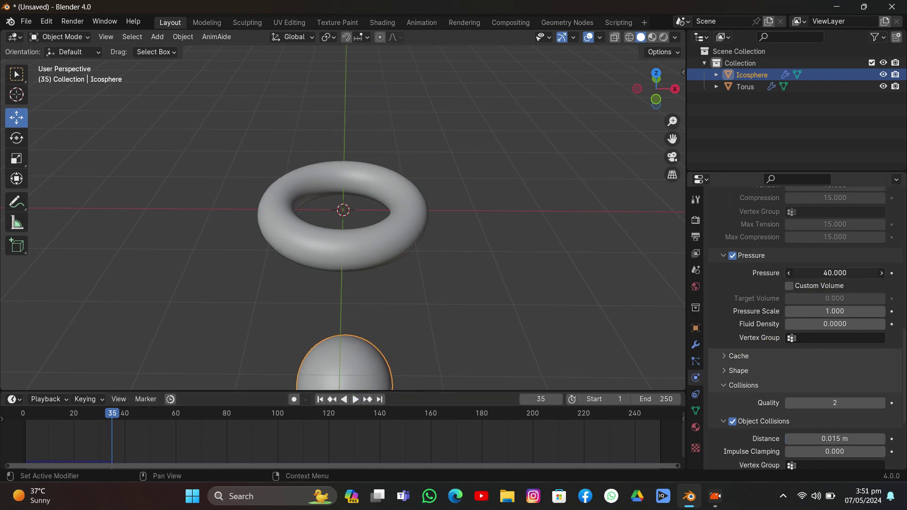
Try cloth pressure 47, replay from the start and orbit to a near-front angle
click(832, 273)
text(47)
key(Return)
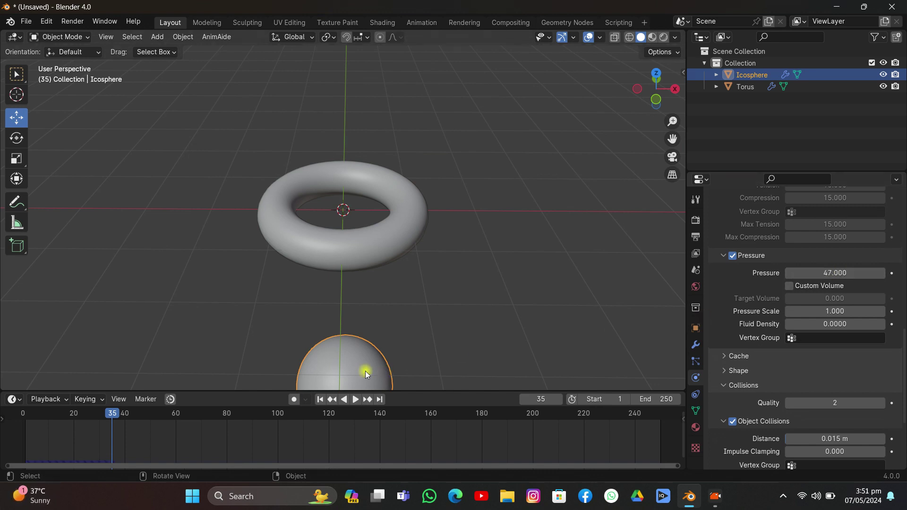
click(319, 399)
click(356, 399)
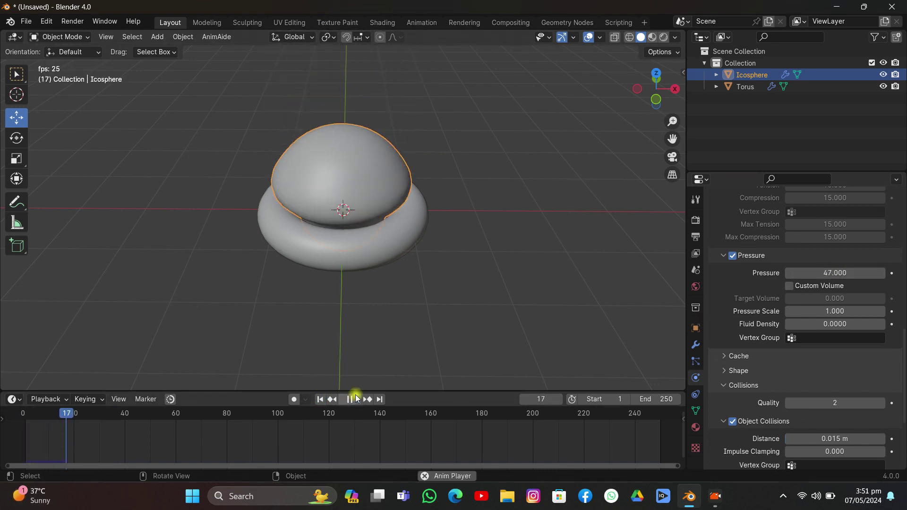
middle_drag(362, 359, 368, 279)
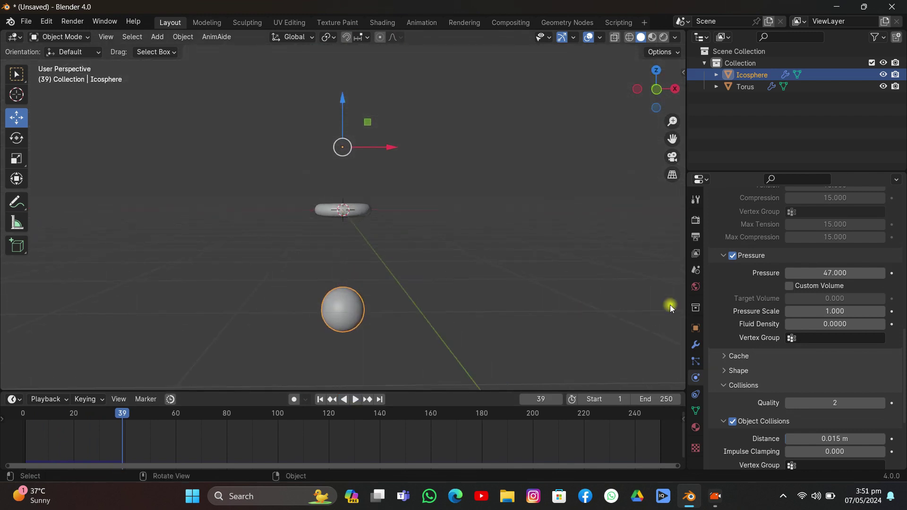
Set pressure to 49, replay to frame 44, and switch to front orthographic view
click(811, 276)
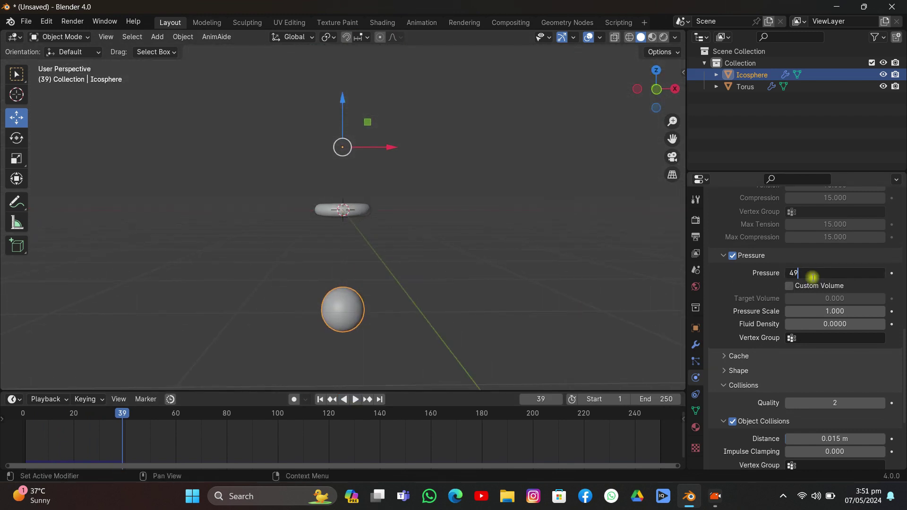
key(Return)
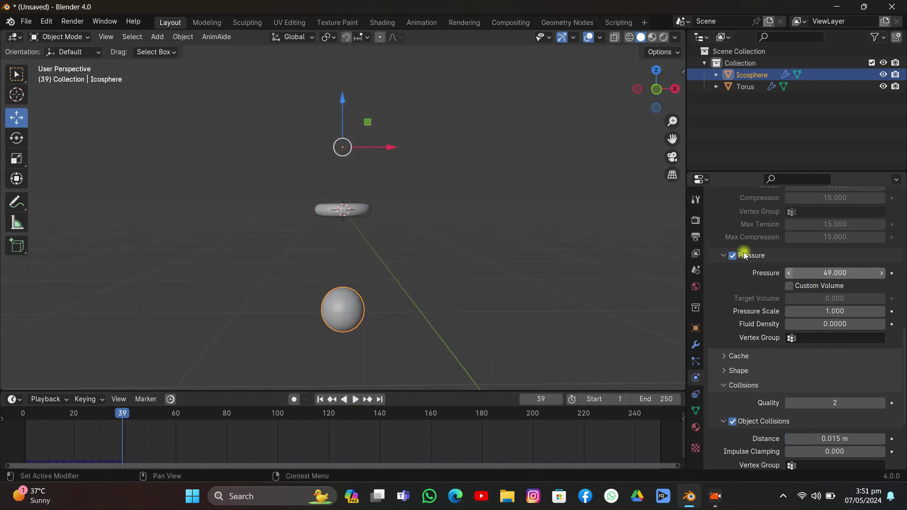
click(319, 402)
click(358, 400)
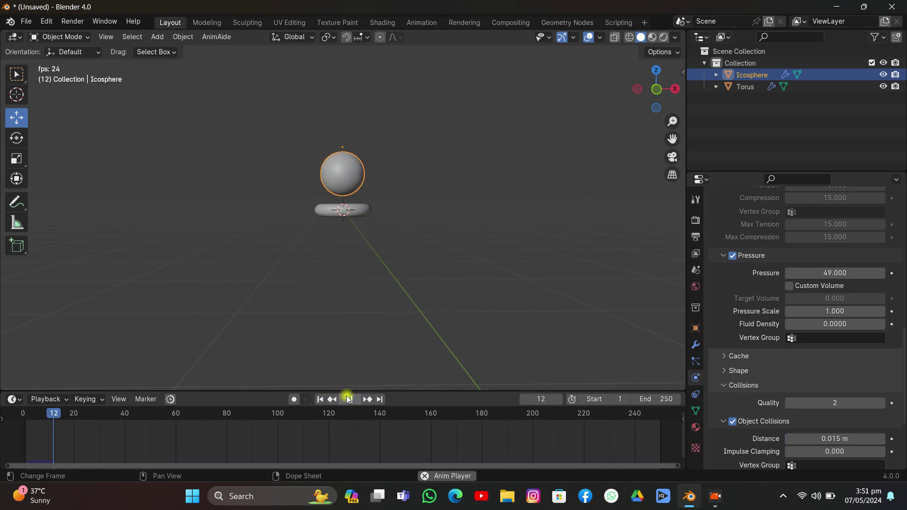
click(347, 396)
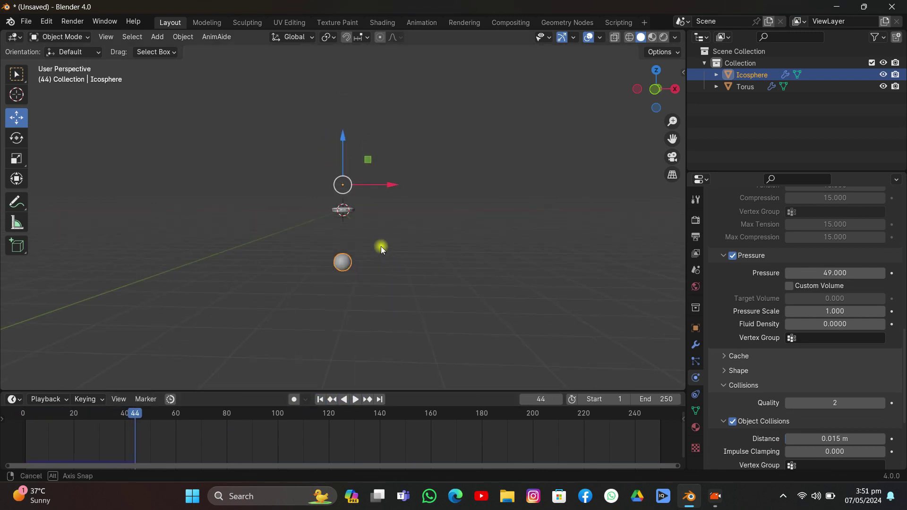
middle_drag(378, 245, 405, 282)
click(659, 98)
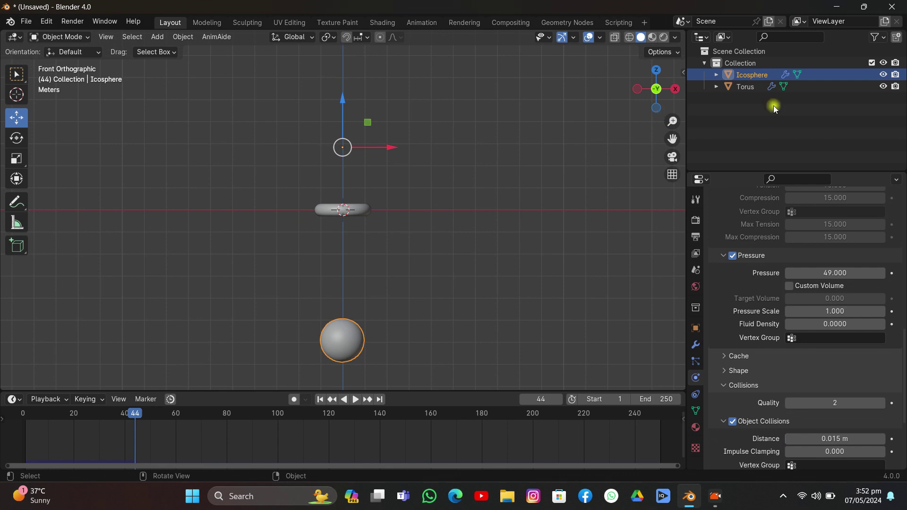
Duplicate the torus and move the copy below the original
click(320, 399)
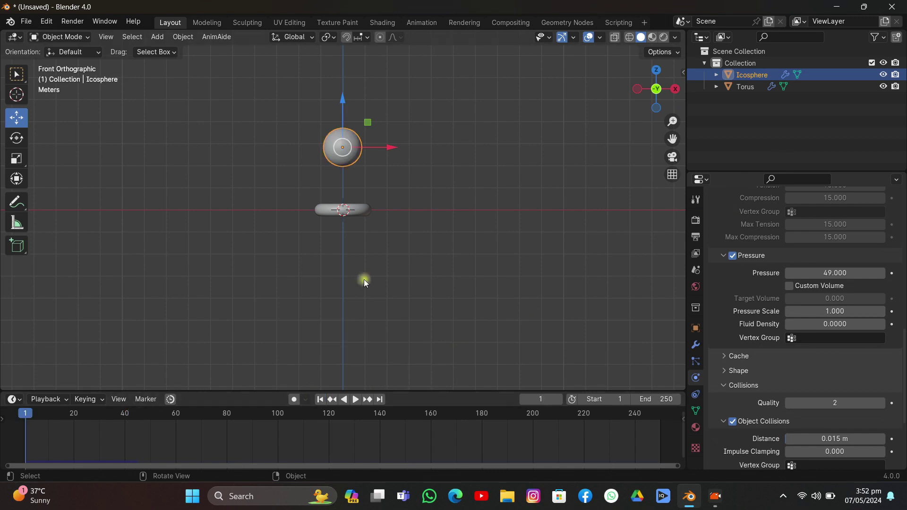
click(330, 213)
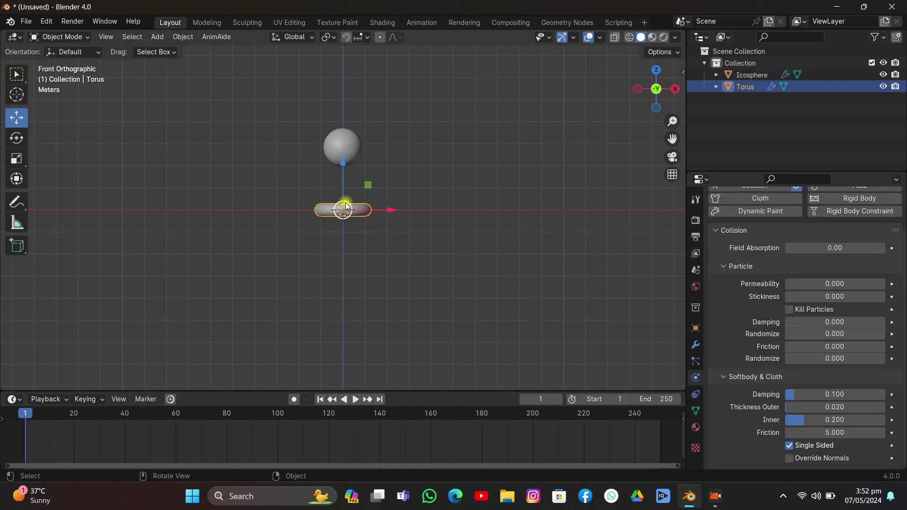
right_click(346, 204)
right_click(374, 207)
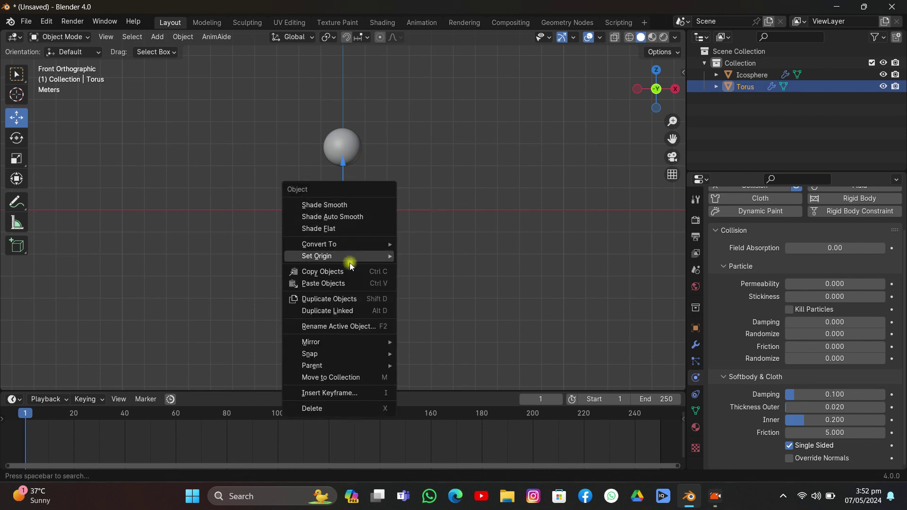
click(343, 298)
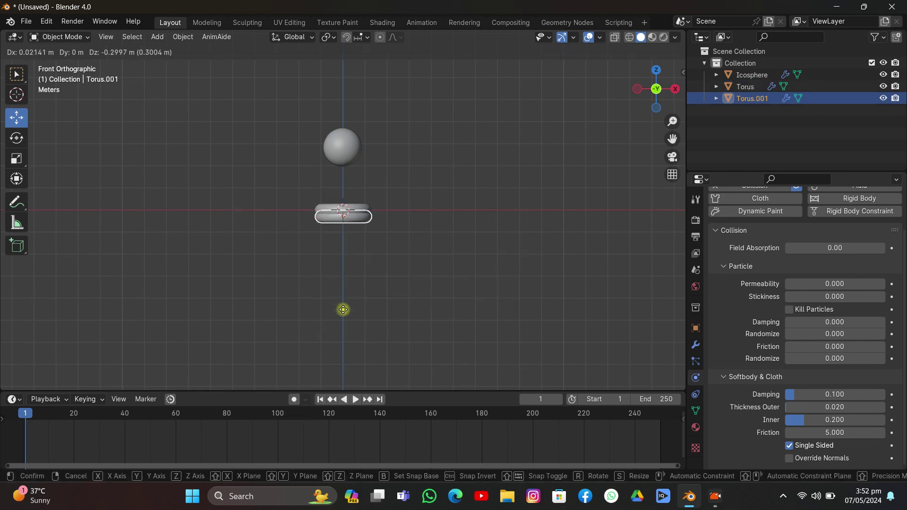
click(343, 325)
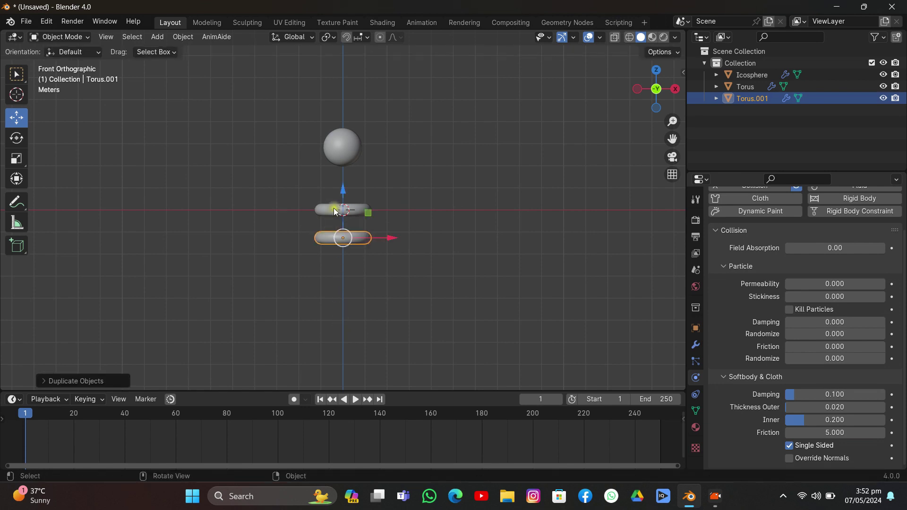
drag(343, 206, 351, 304)
drag(672, 139, 665, 11)
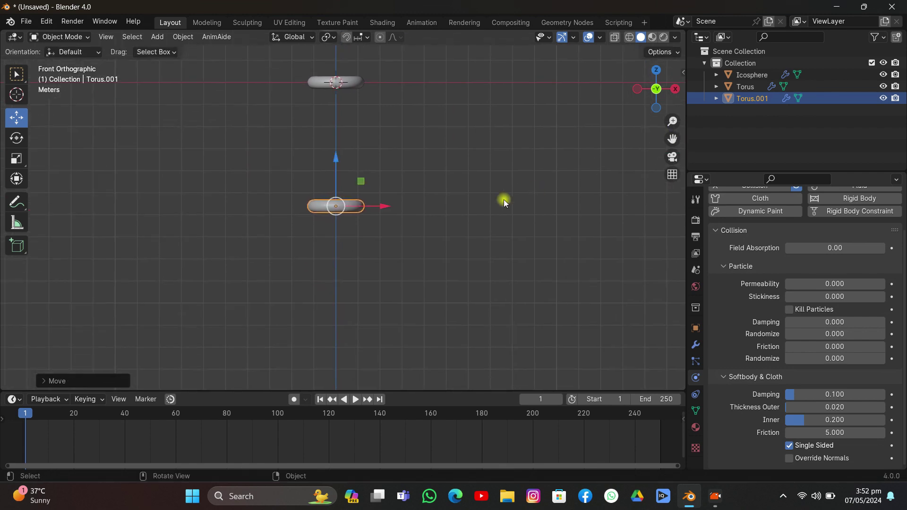
Duplicate the second torus and place the third copy further down along Z
key(shift+d)
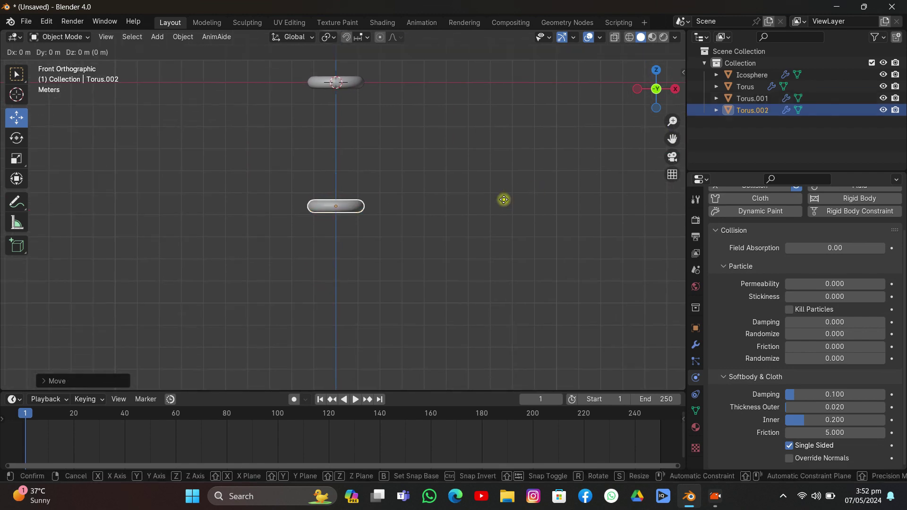
key(z)
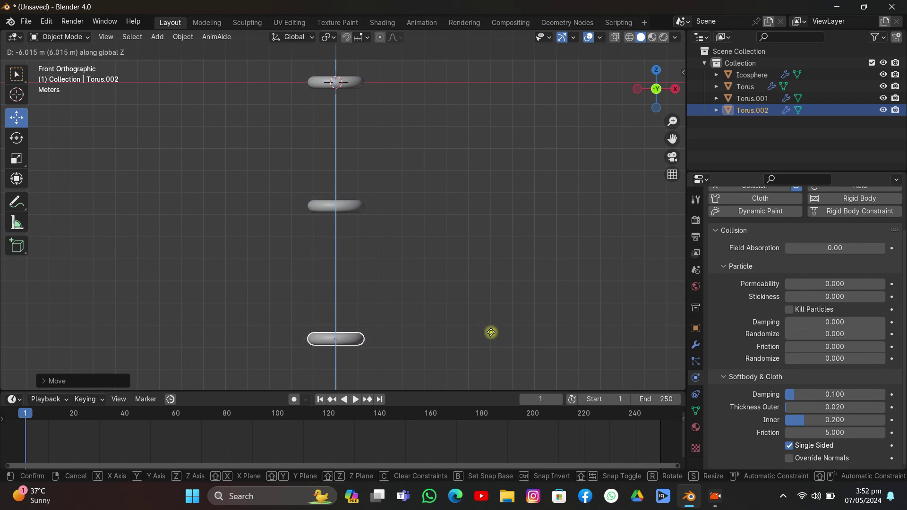
click(503, 327)
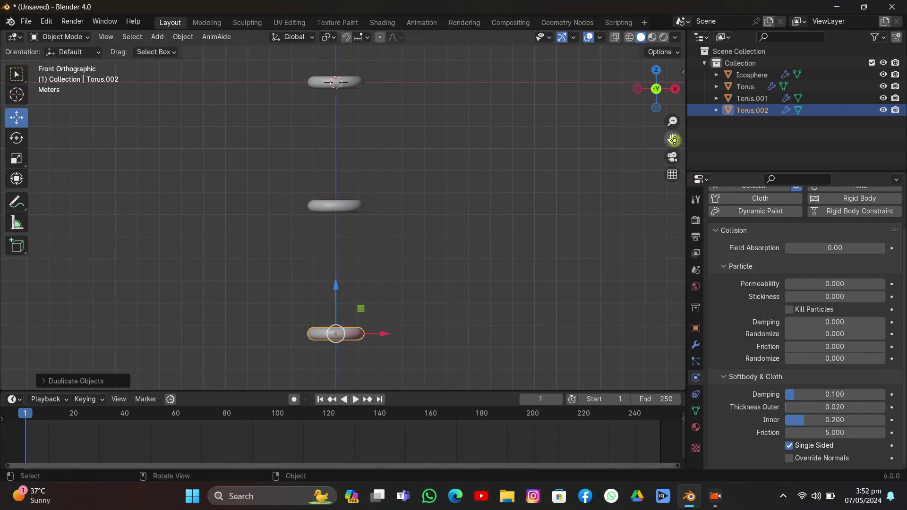
shift+middle_drag(506, 267, 494, 161)
drag(328, 178, 327, 184)
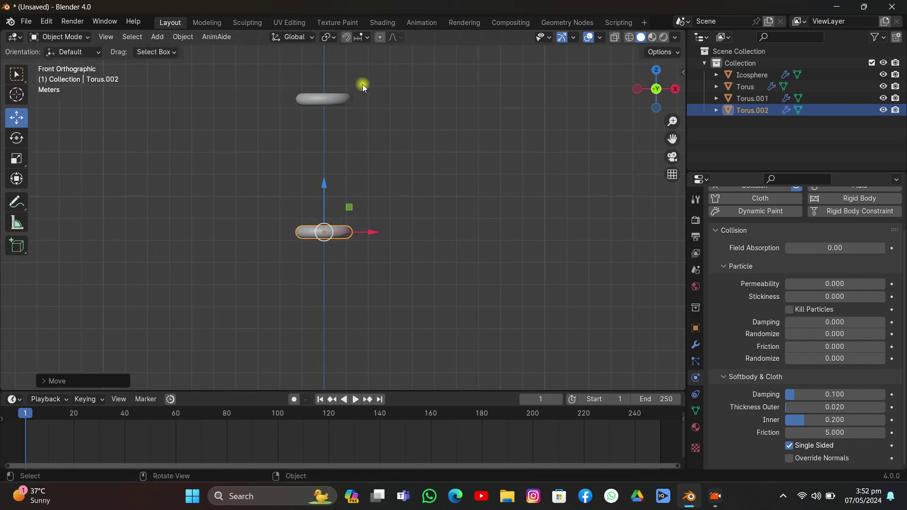
Duplicate the two lowest tori together and stack the pair below the column
drag(378, 61, 296, 260)
key(shift+d)
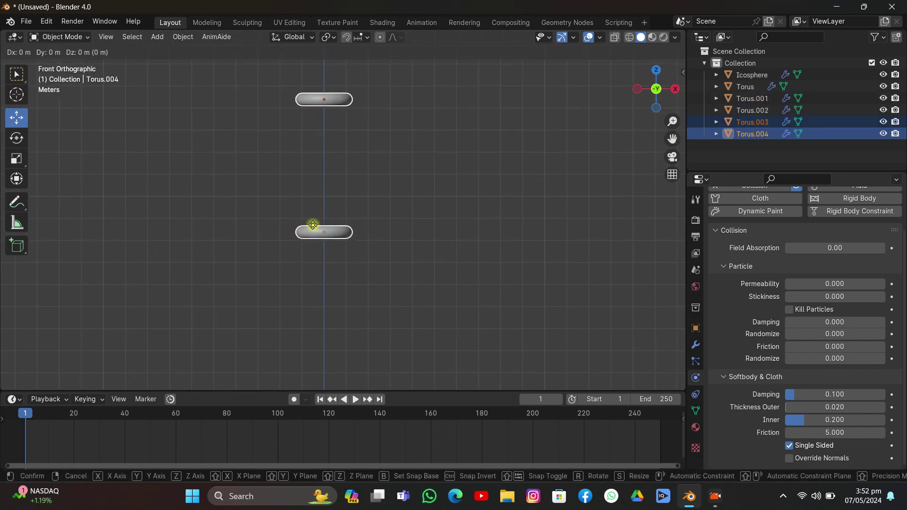
key(z)
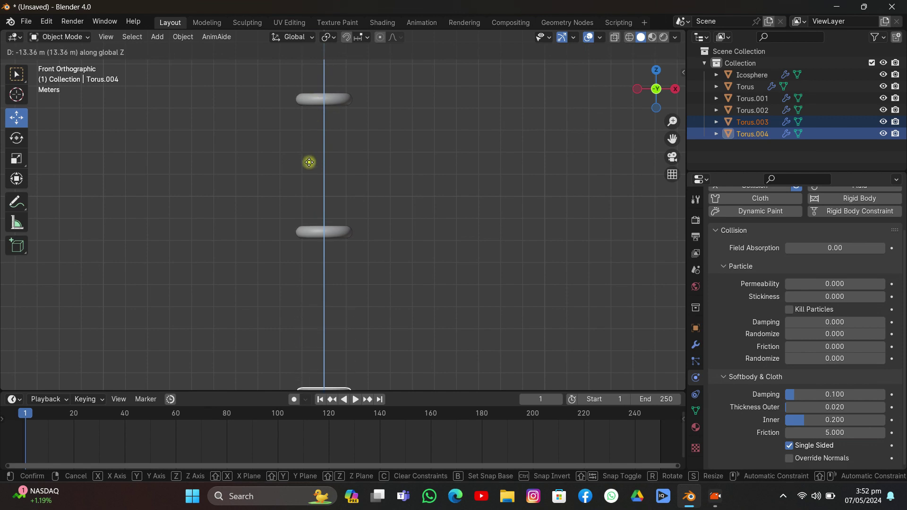
click(308, 173)
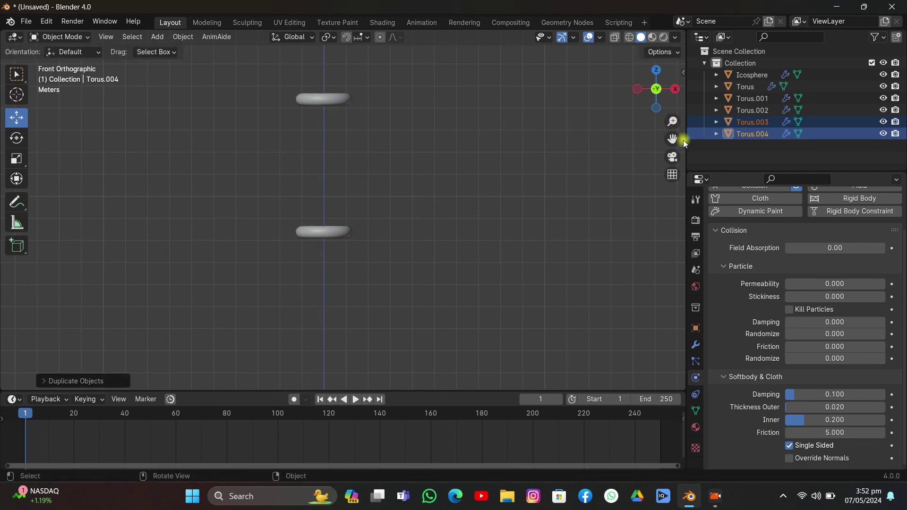
drag(672, 138, 313, 189)
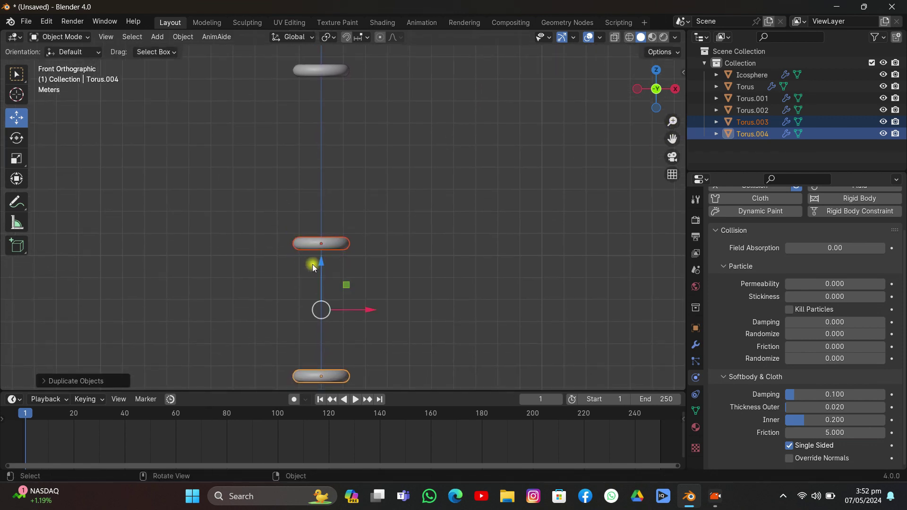
drag(313, 265, 345, 224)
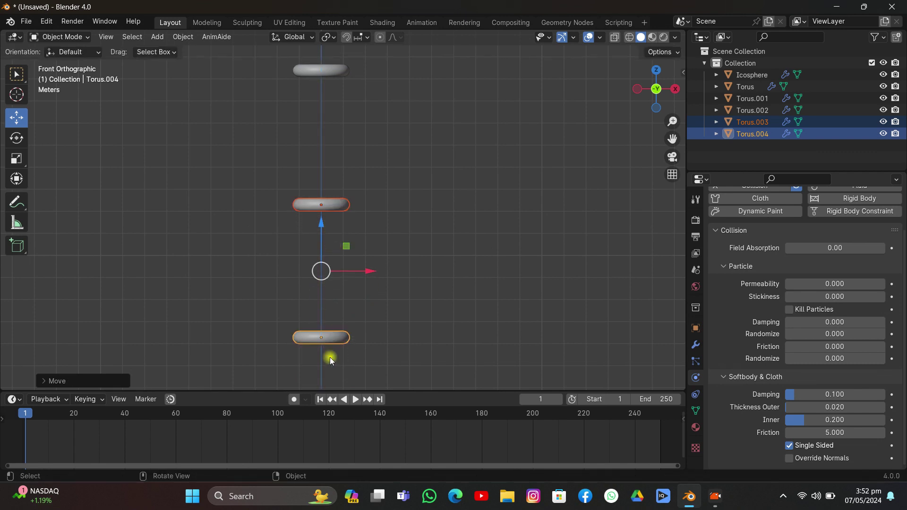
Test-play the fall, rewind to frame 1, and switch to top view
click(355, 399)
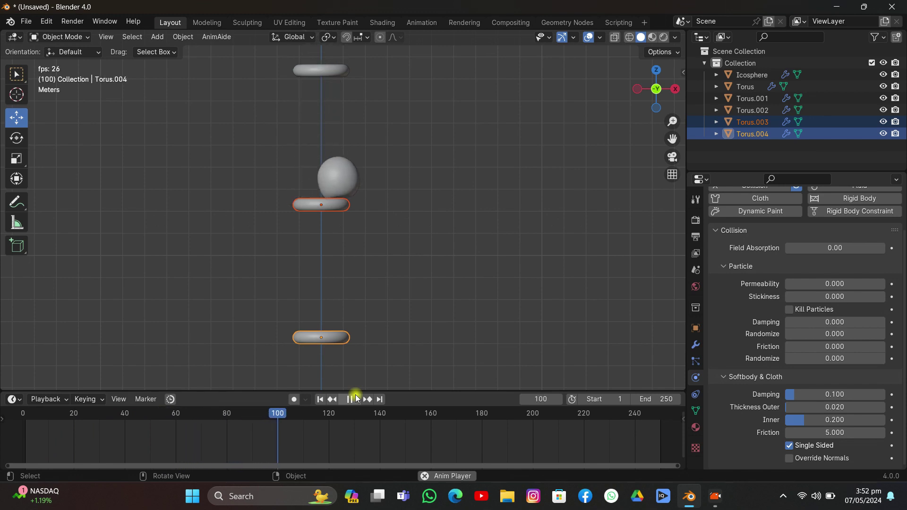
click(350, 400)
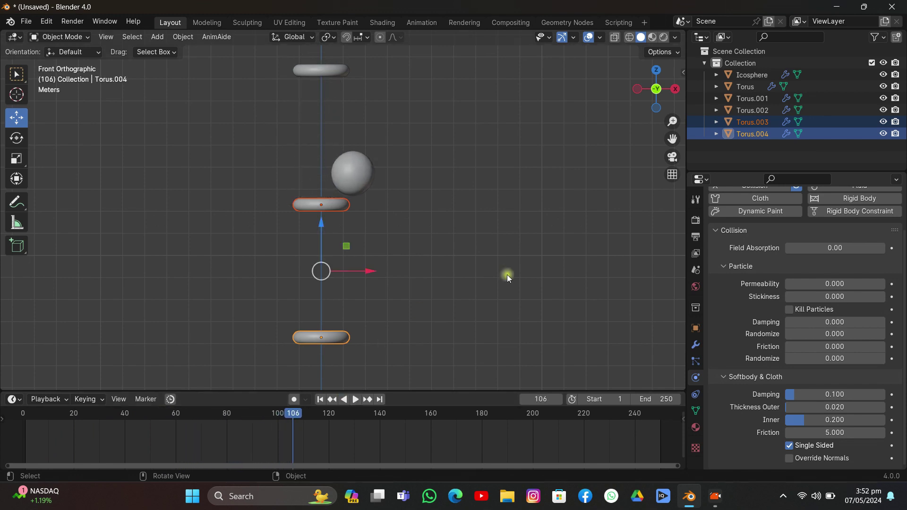
click(321, 400)
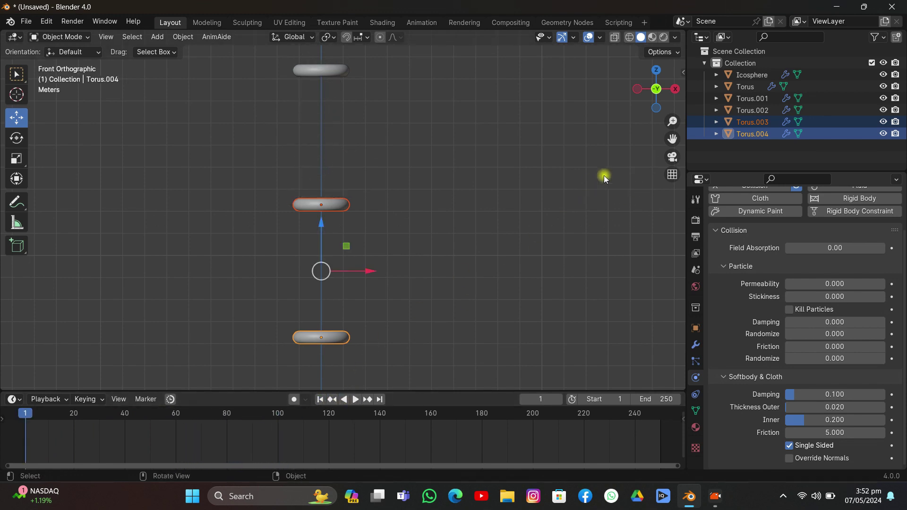
click(658, 74)
scroll(341, 214, up, 4)
Hide the icosphere and orbit to see the torus stack in perspective
click(310, 204)
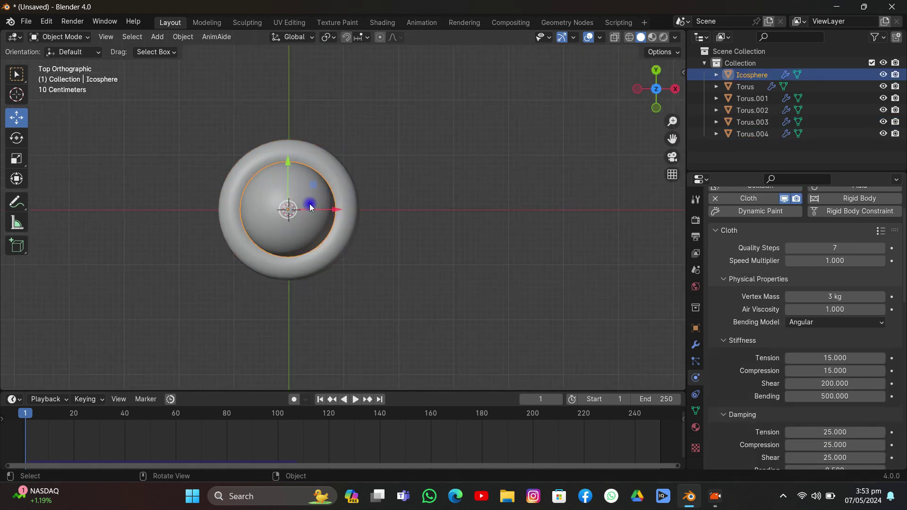
key(h)
scroll(283, 180, up, 5)
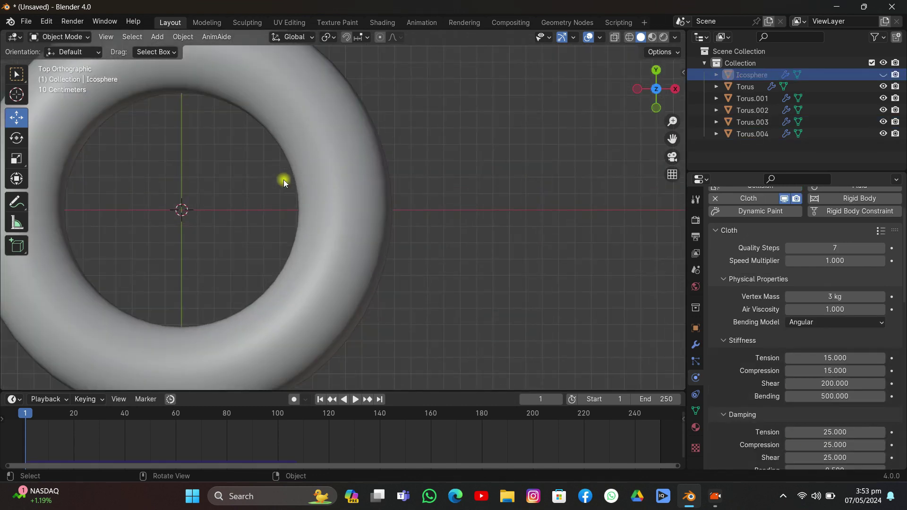
scroll(168, 212, down, 4)
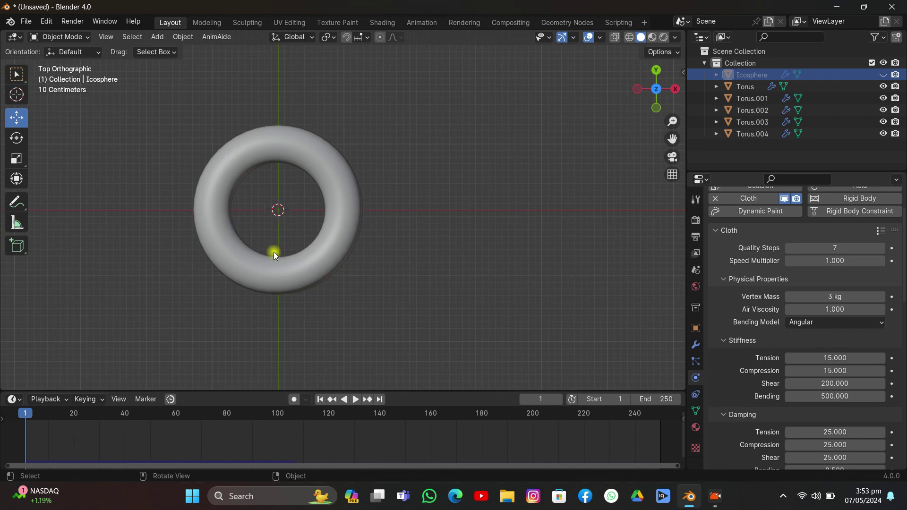
middle_drag(273, 251, 308, 143)
scroll(321, 210, down, 6)
middle_drag(324, 210, 338, 122)
Check each torus's Z location in the N sidebar, then box-select the four lower tori
click(346, 148)
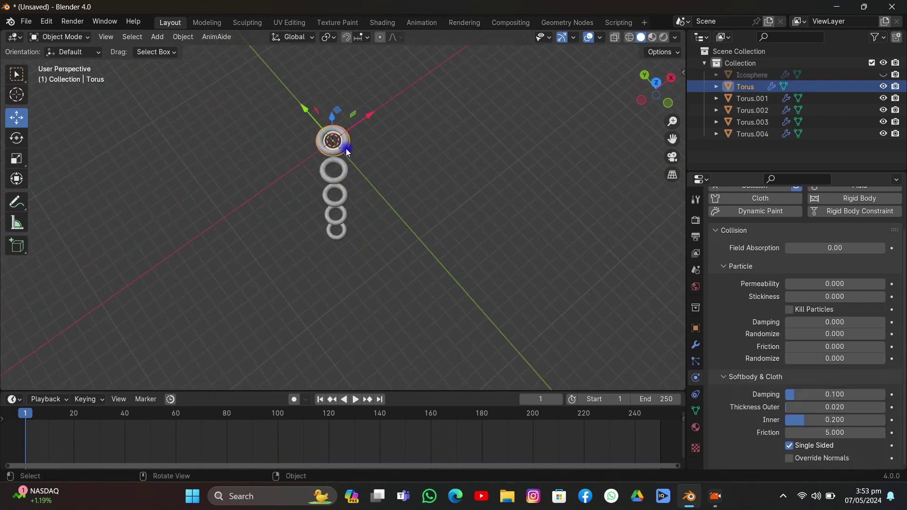
key(n)
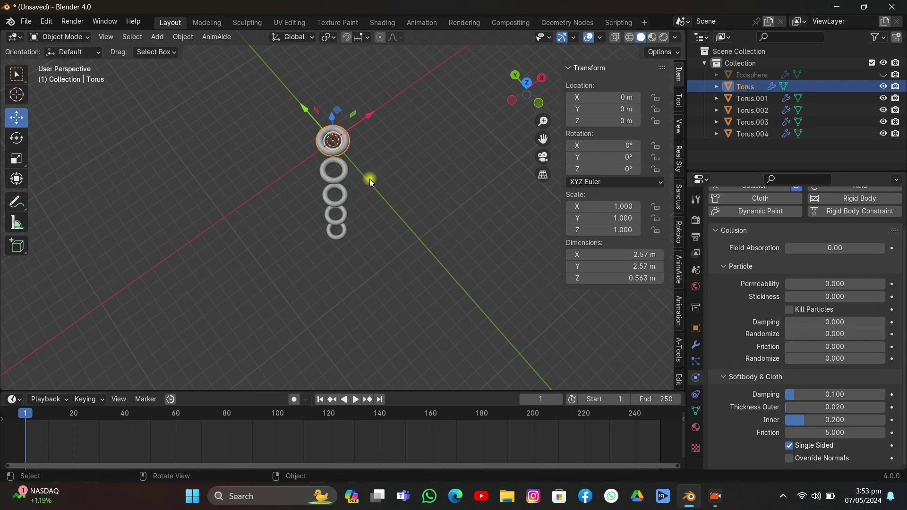
click(342, 178)
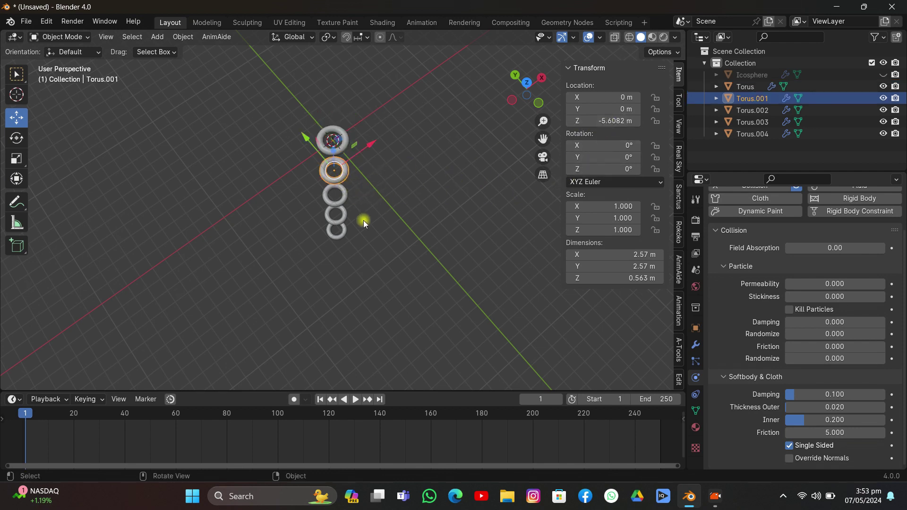
click(337, 195)
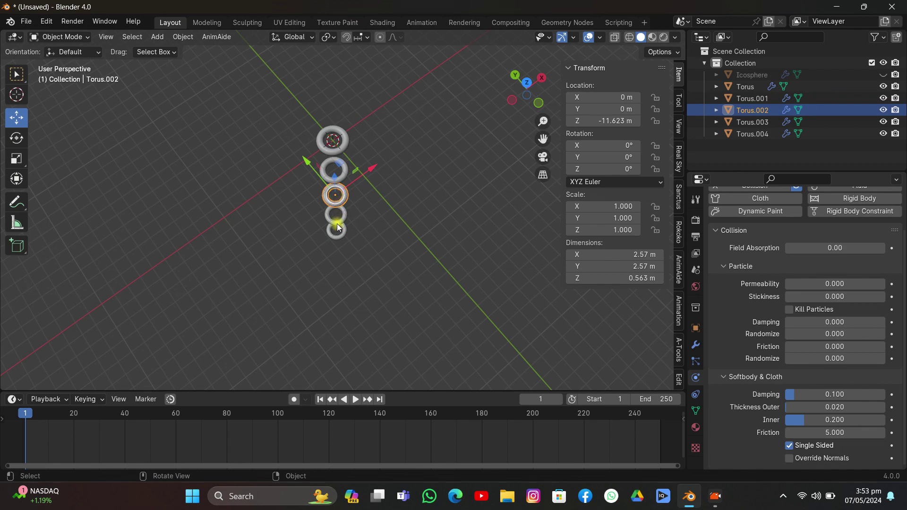
click(338, 216)
middle_drag(353, 221, 290, 139)
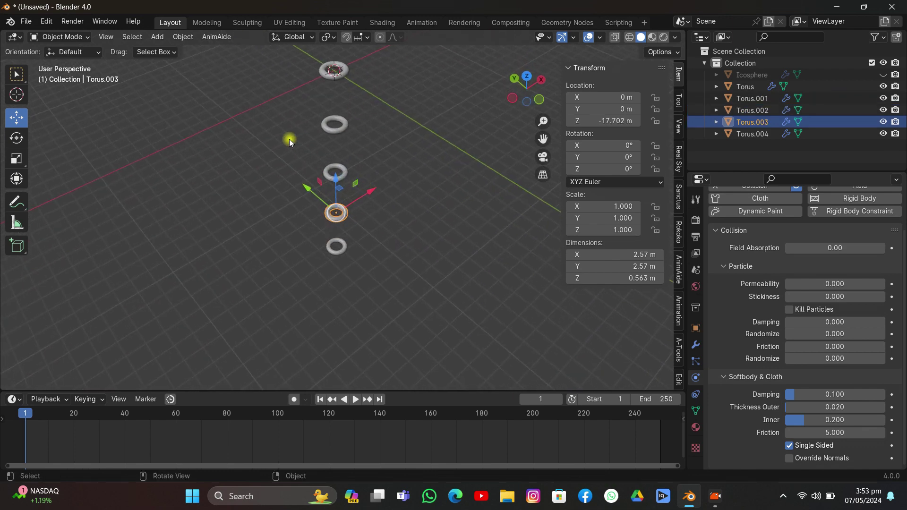
drag(284, 109, 375, 277)
Delete the four selected tori and frame the remaining torus in back view
key(x)
click(376, 278)
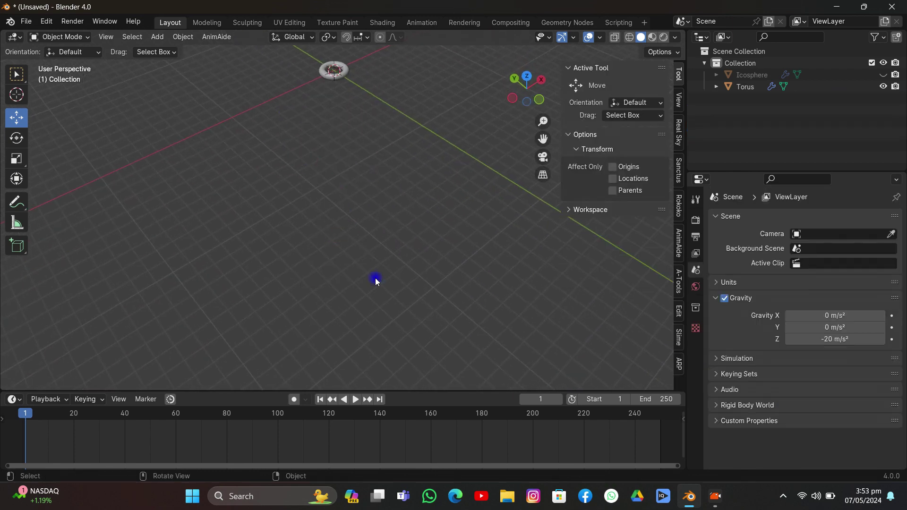
click(333, 76)
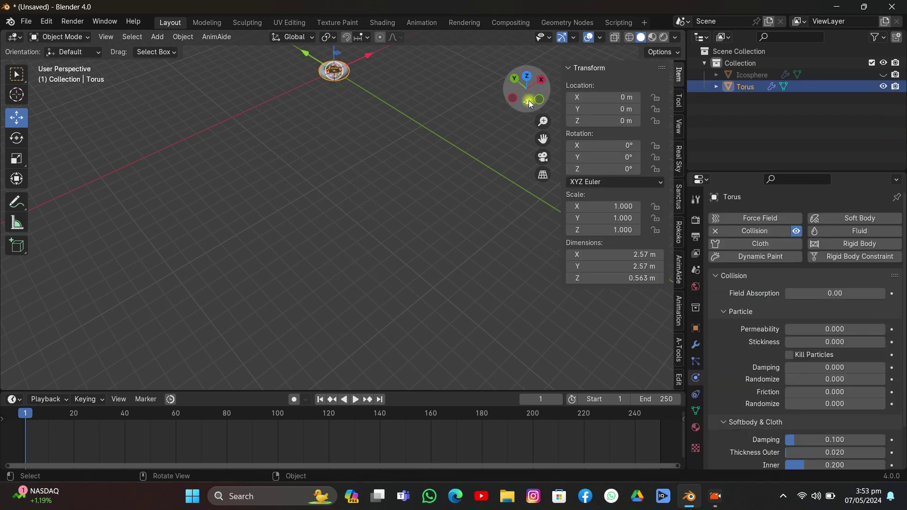
click(513, 81)
drag(543, 138, 455, 180)
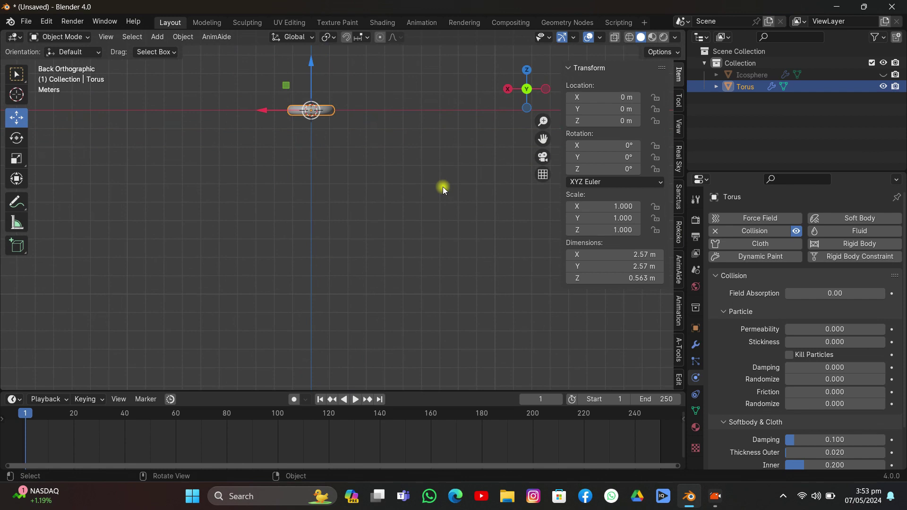
Duplicate the torus down Z into Torus.001 at -6.396 and Torus.002 at -12.972
key(shift+d)
key(z)
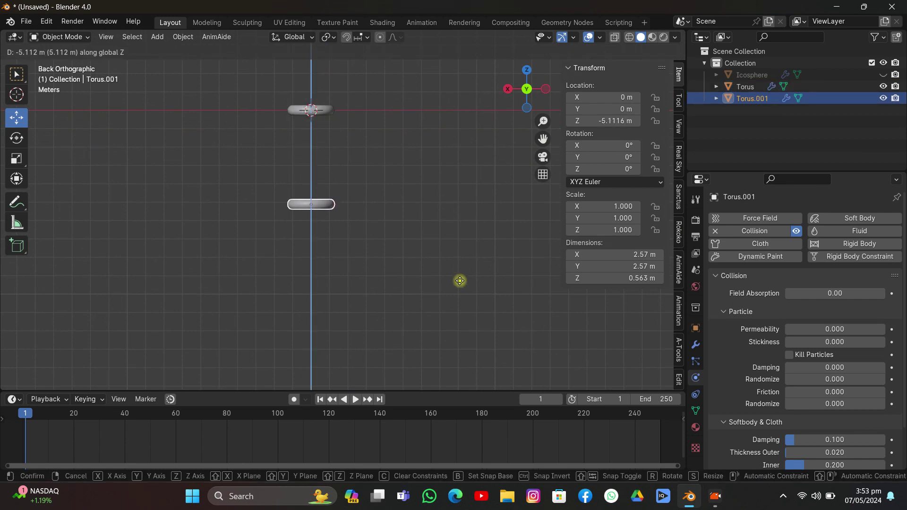
click(456, 304)
key(shift+d)
key(z)
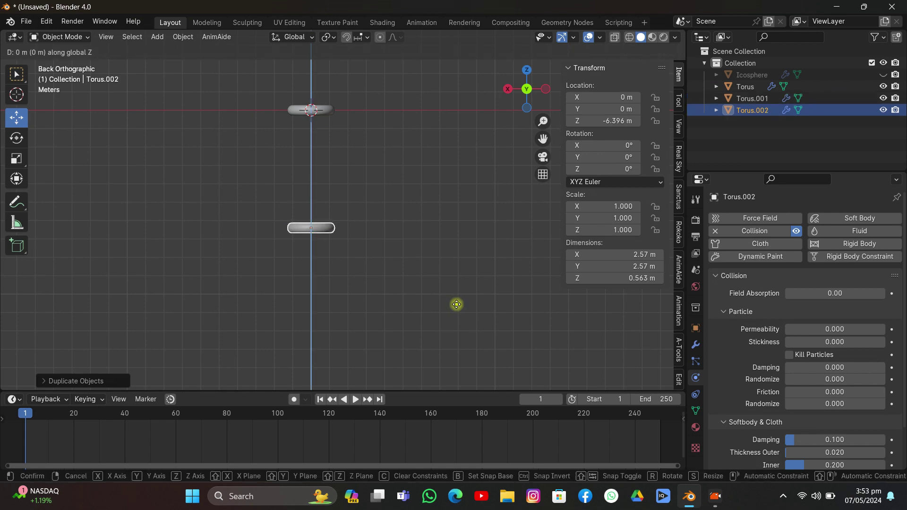
click(487, 70)
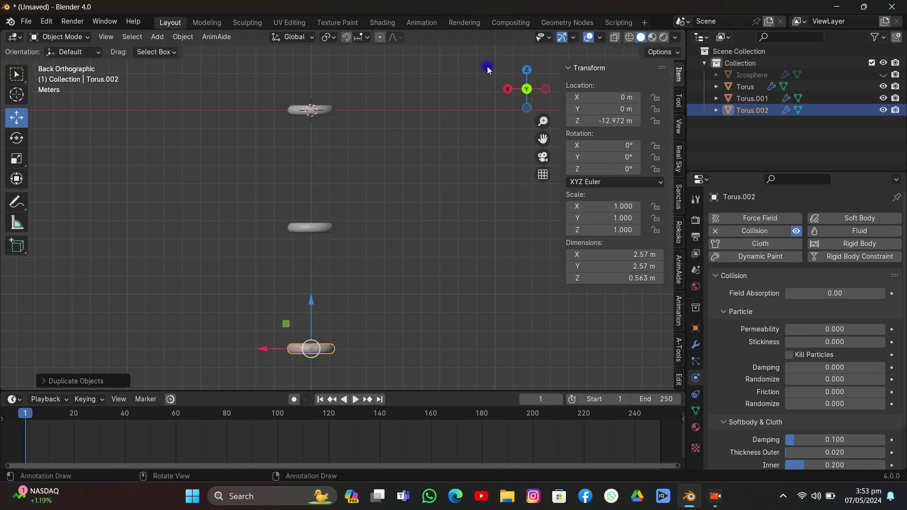
Duplicate Torus.002 down Z into Torus.003 at -19.933
drag(542, 138, 560, 0)
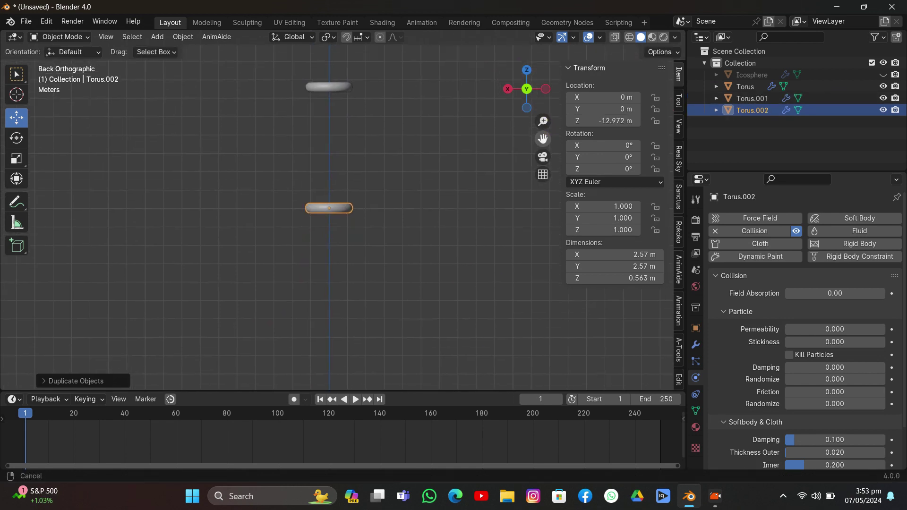
key(shift+d)
key(z)
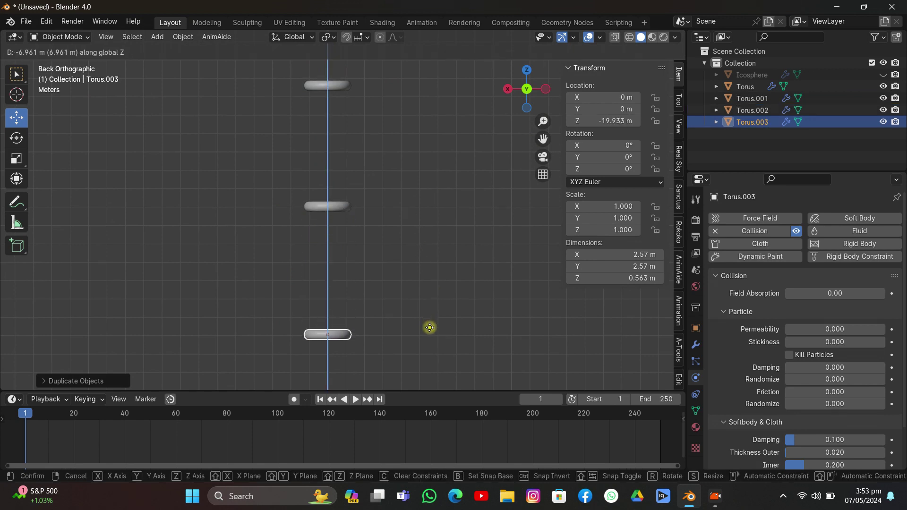
click(429, 328)
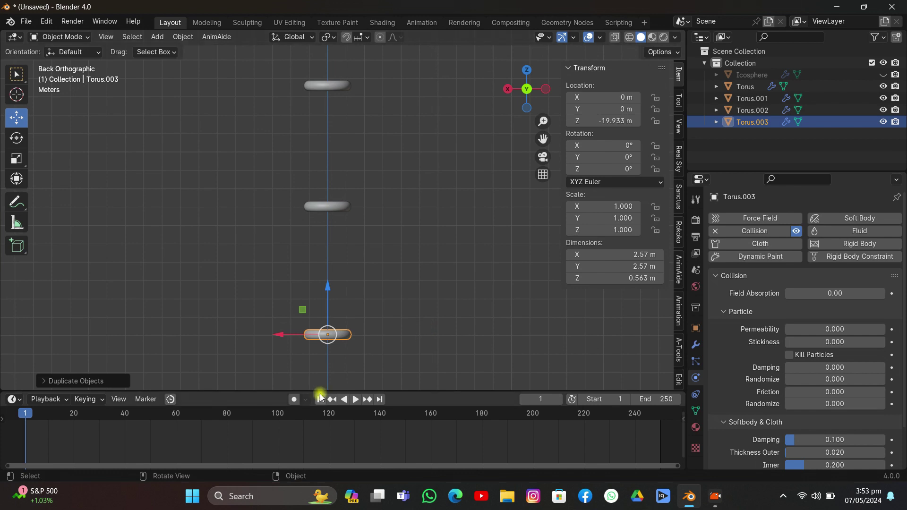
scroll(370, 244, down, 5)
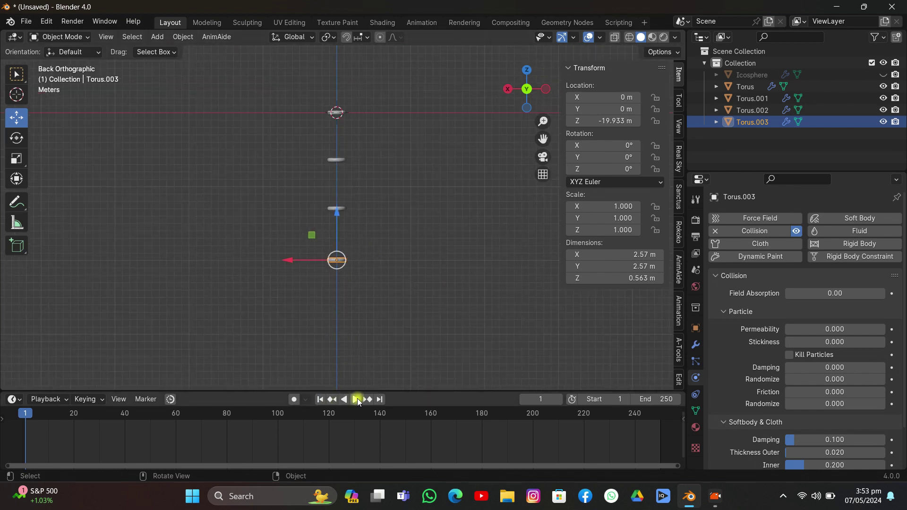
Preview the fall to frame 69 and rewind to frame 1
key(space)
scroll(367, 273, down, 2)
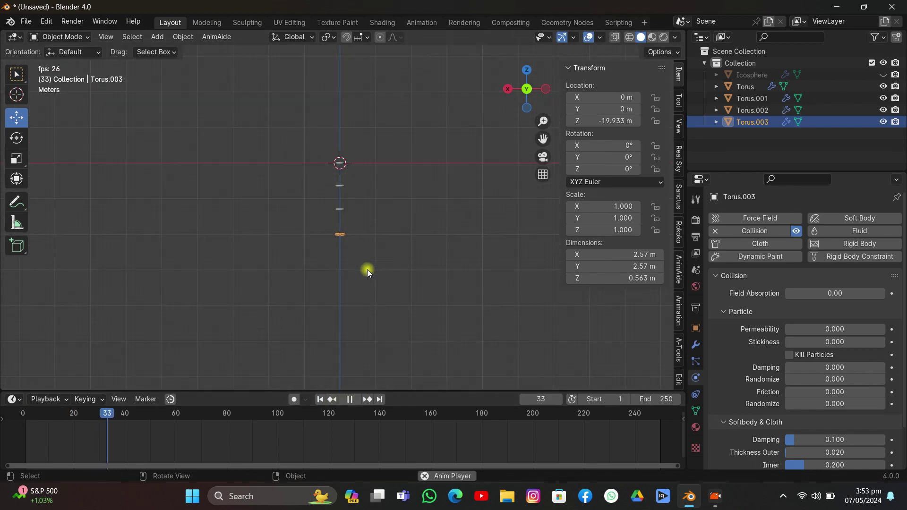
click(348, 399)
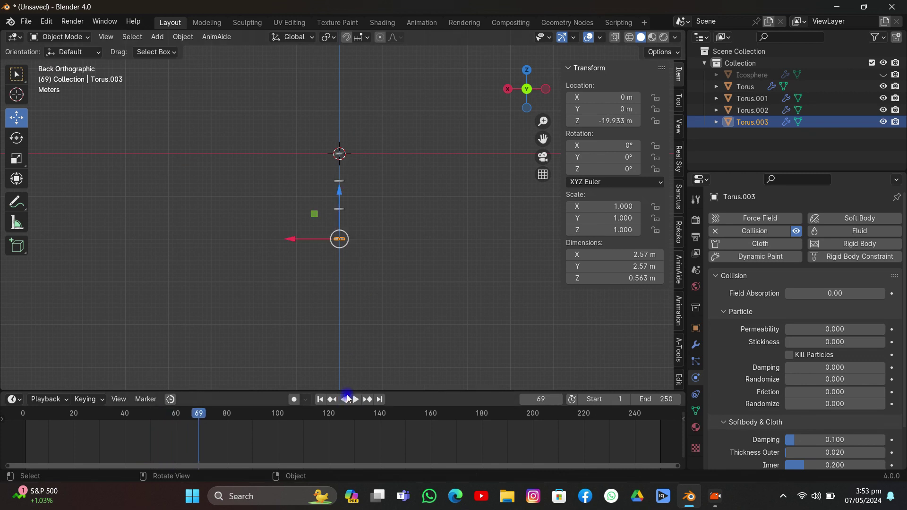
click(323, 399)
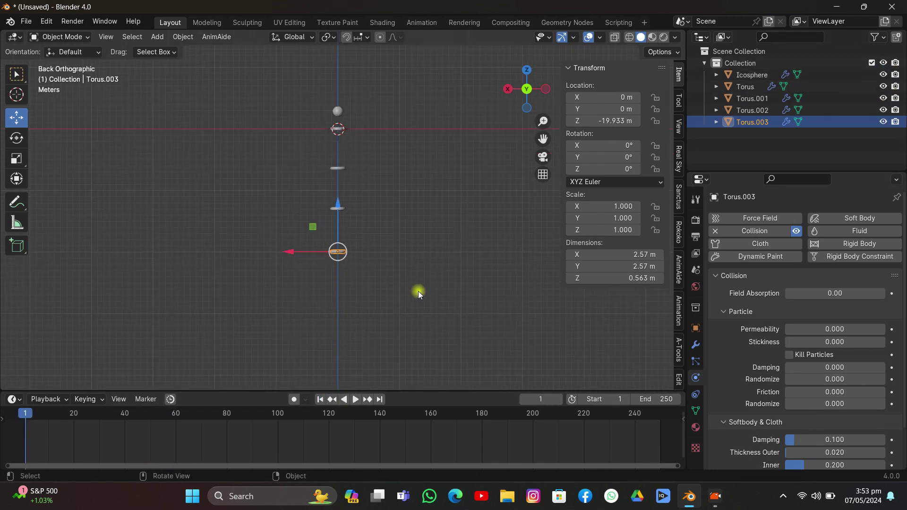
Replay the full simulation, rewind to frame 1, and select the Icosphere
scroll(434, 250, up, 2)
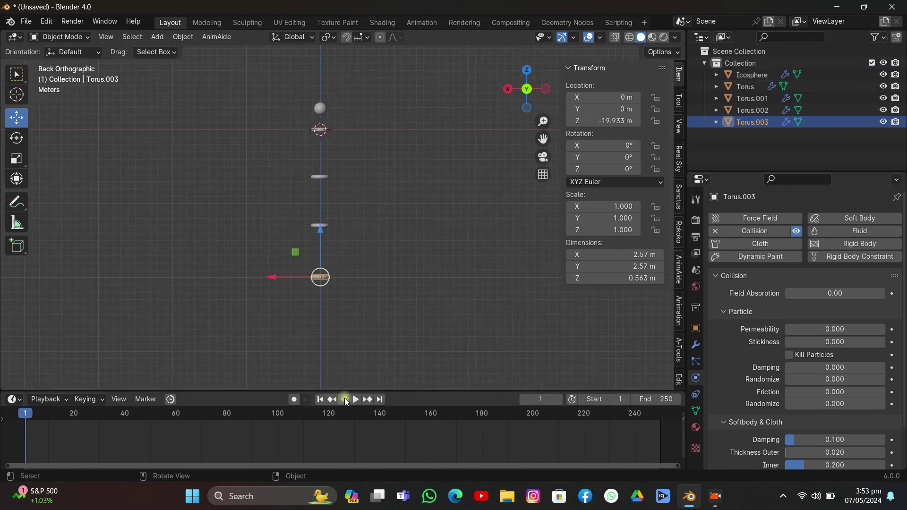
click(357, 401)
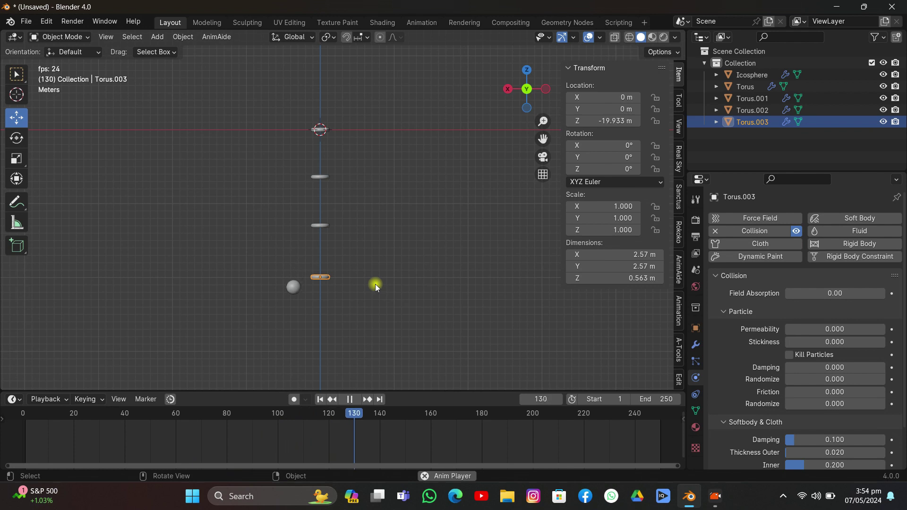
key(space)
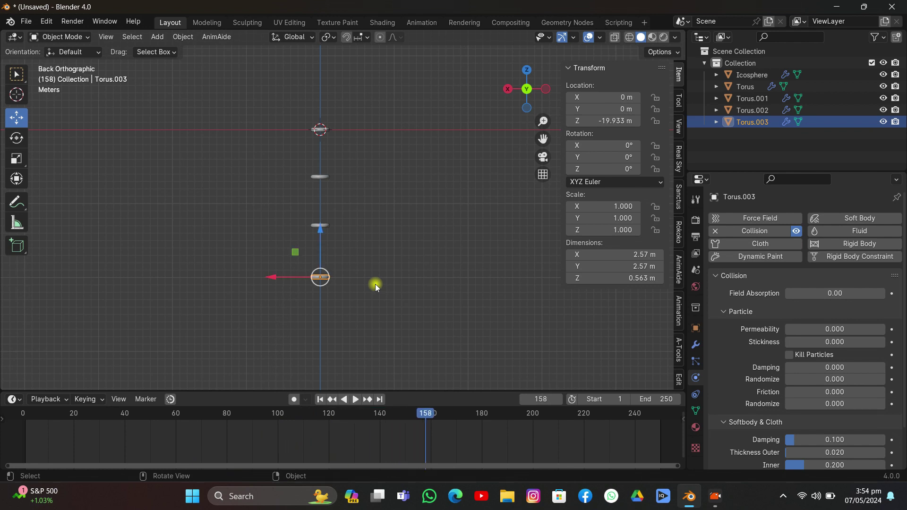
click(319, 400)
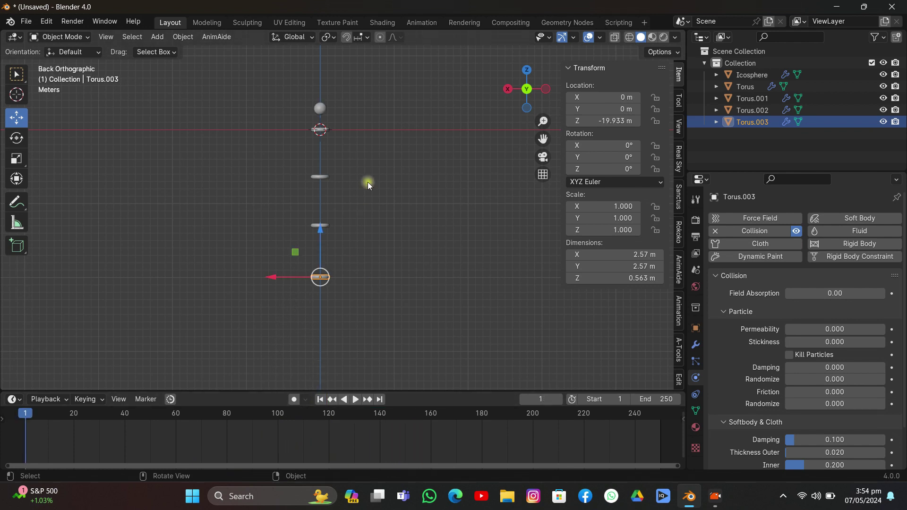
click(323, 108)
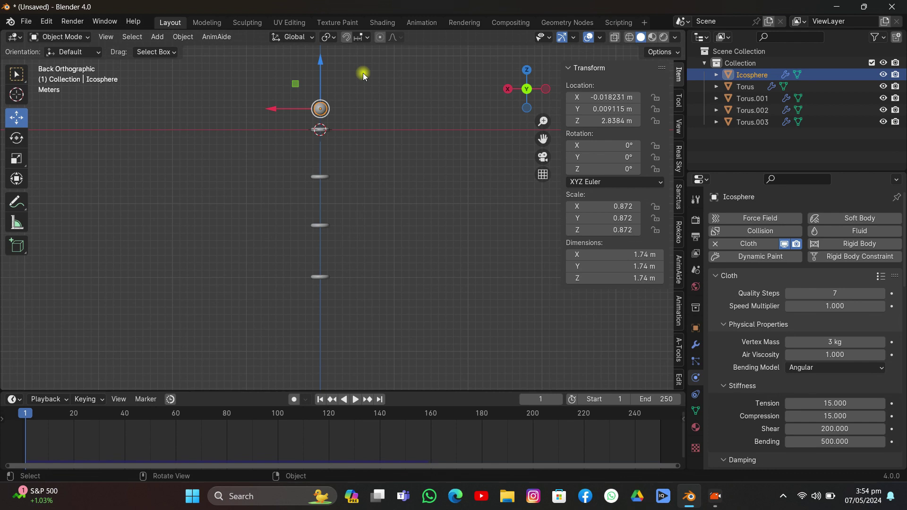
Keyframe the cloth Pressure of 49 at frame 1, then move to frame 96
scroll(837, 354, down, 15)
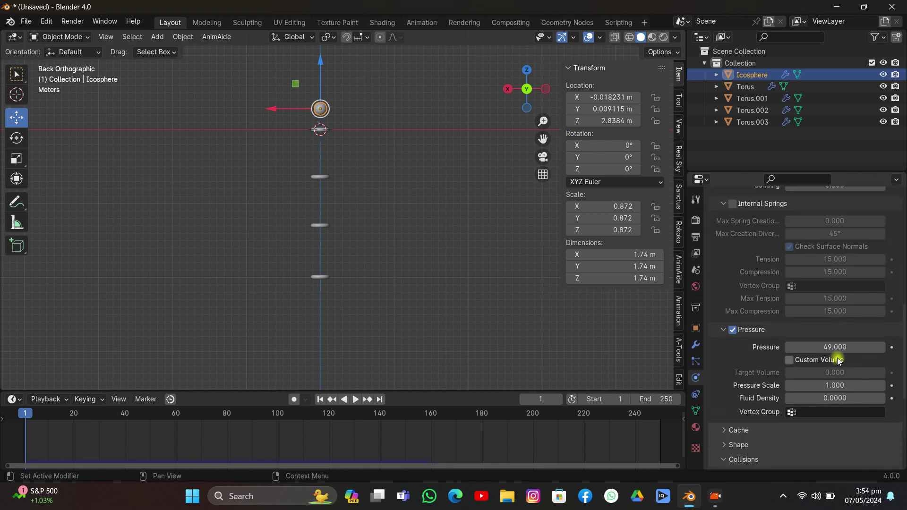
key(i)
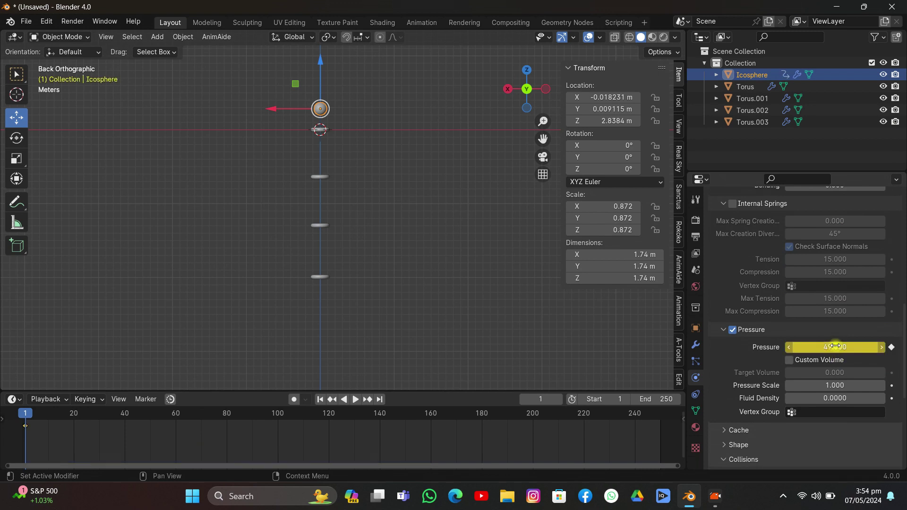
key(space)
click(248, 416)
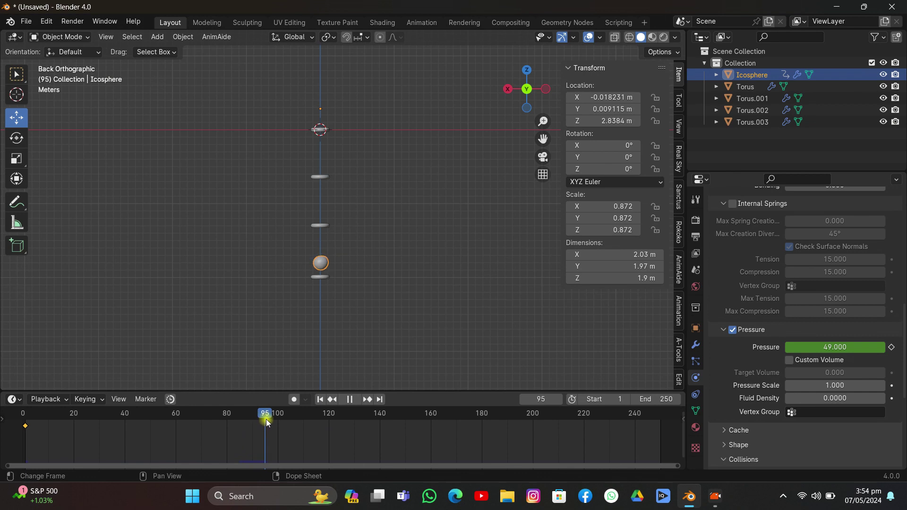
key(space)
Set Pressure to 75, keyframe it at frame 96, and replay from frame 1
click(865, 348)
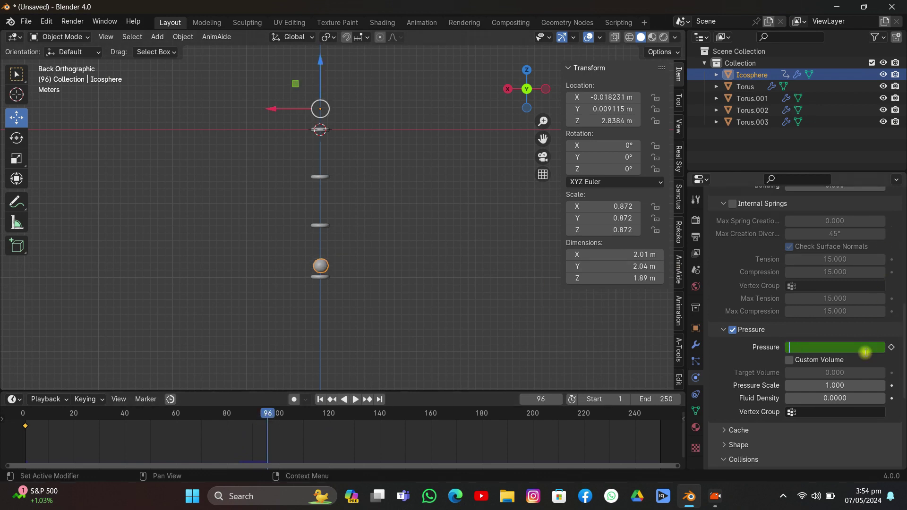
text(75)
key(Return)
key(i)
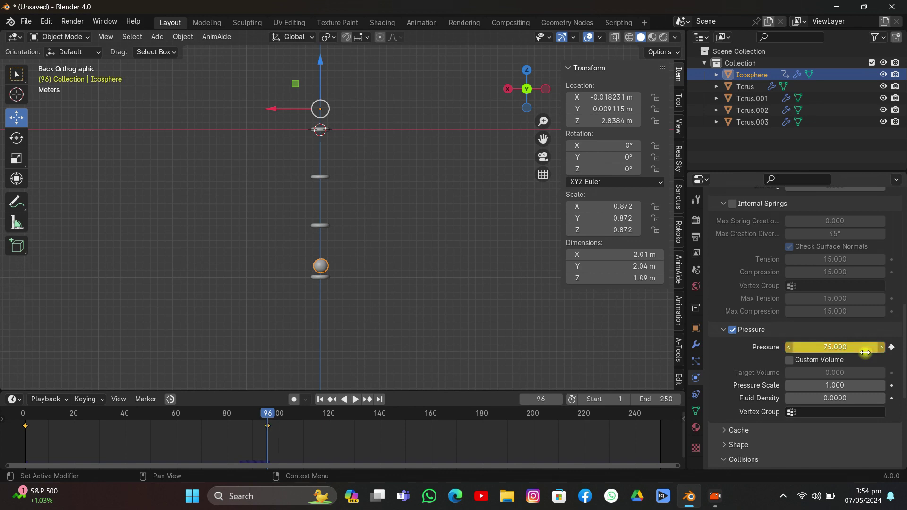
click(320, 400)
key(space)
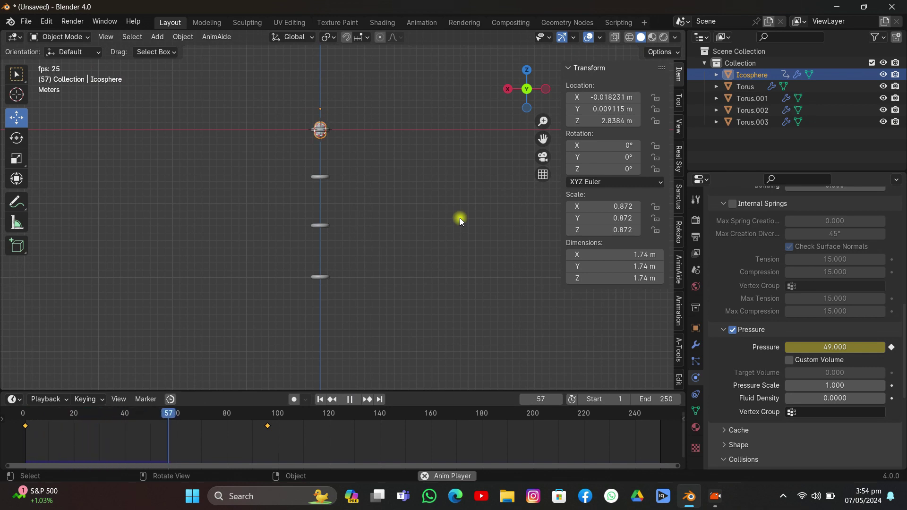
key(space)
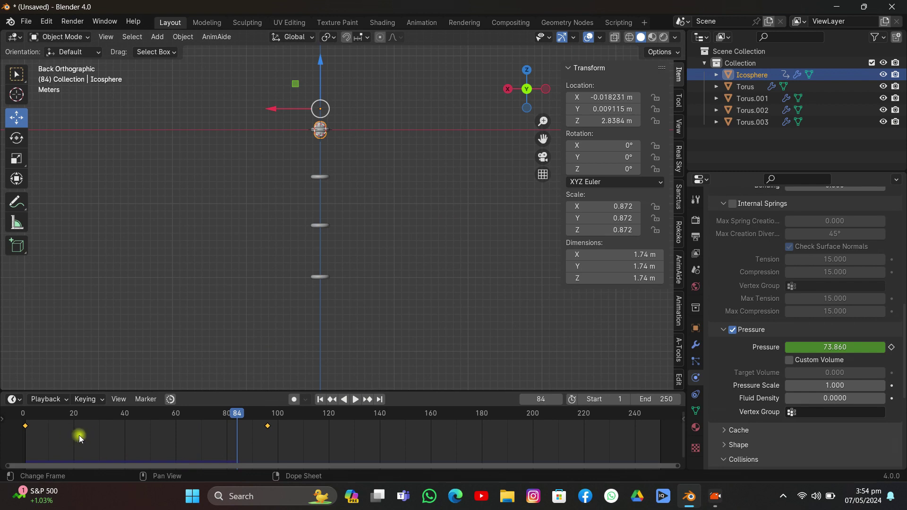
Move the Pressure keyframes in the timeline and replay to check the timing
key(g)
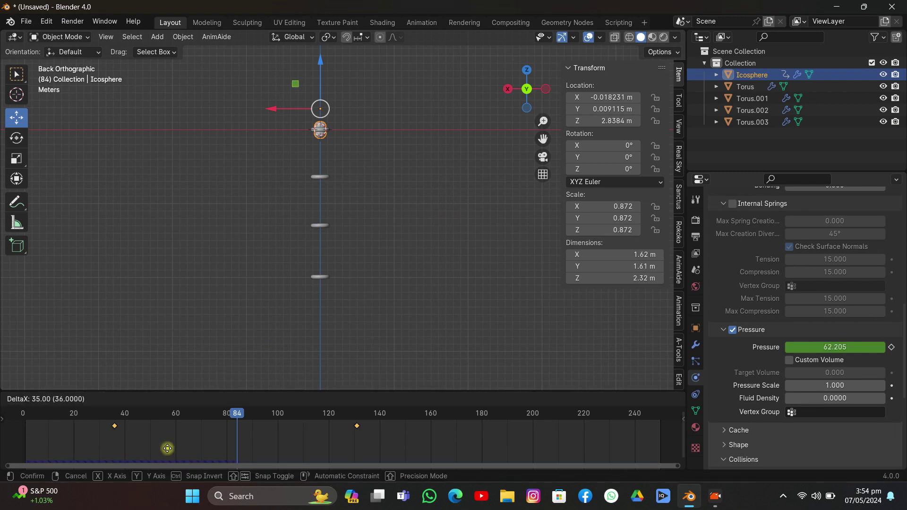
click(178, 455)
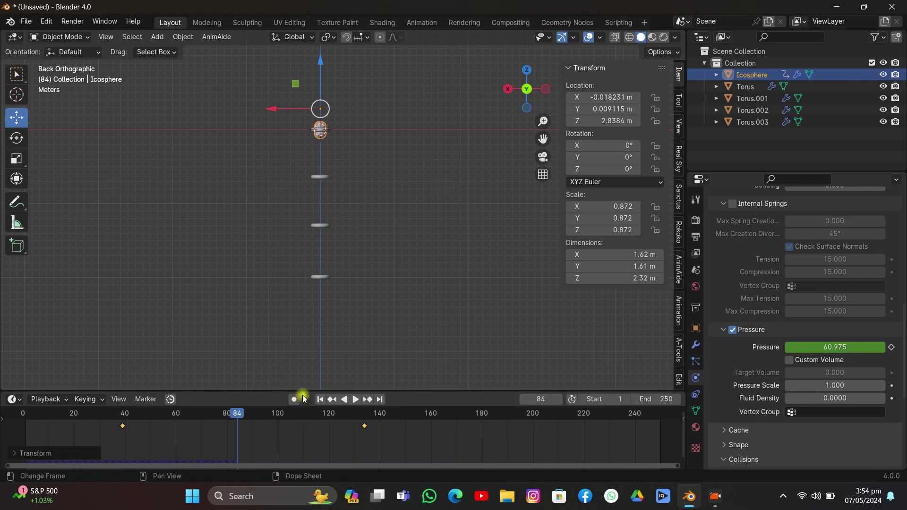
click(320, 399)
click(355, 398)
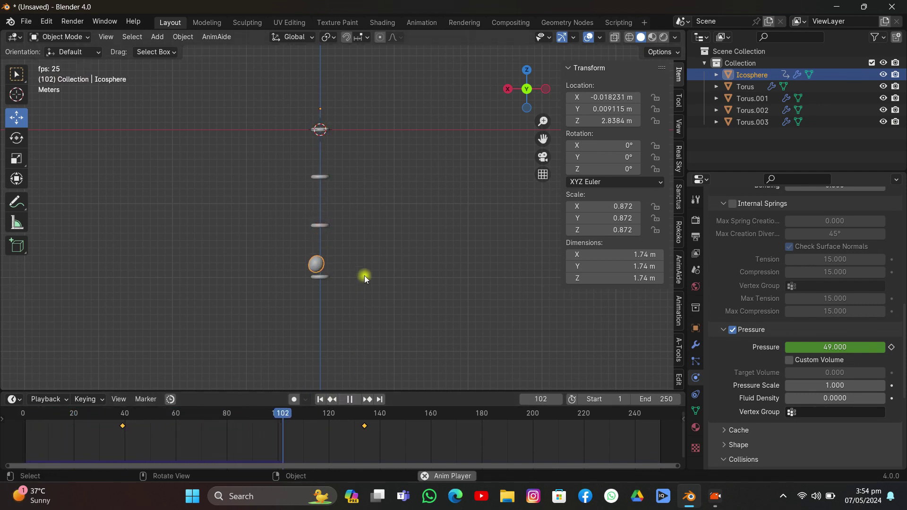
click(350, 399)
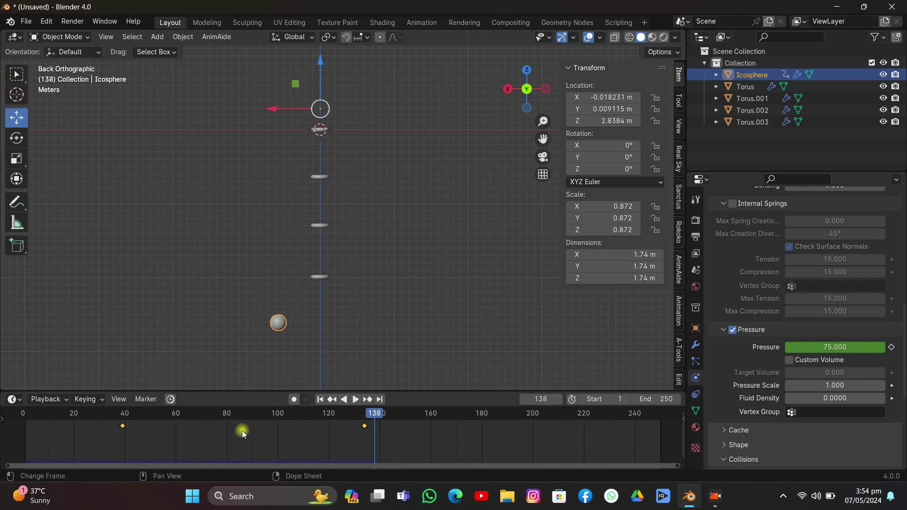
Slide both Pressure keyframes earlier and replay the animation from frame 1
key(g)
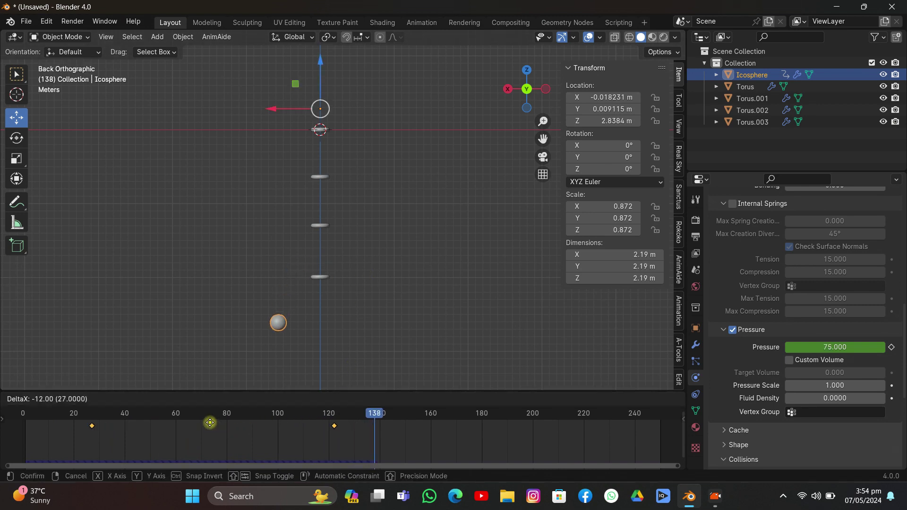
click(190, 421)
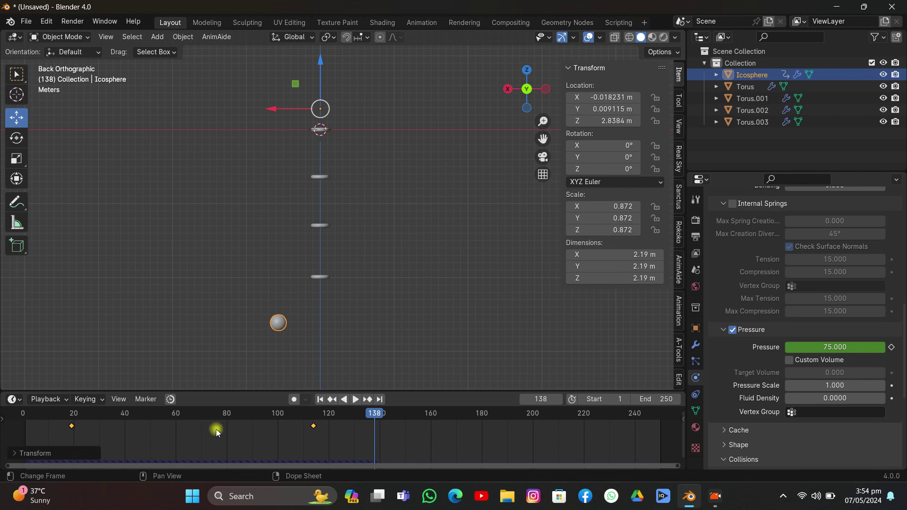
click(320, 400)
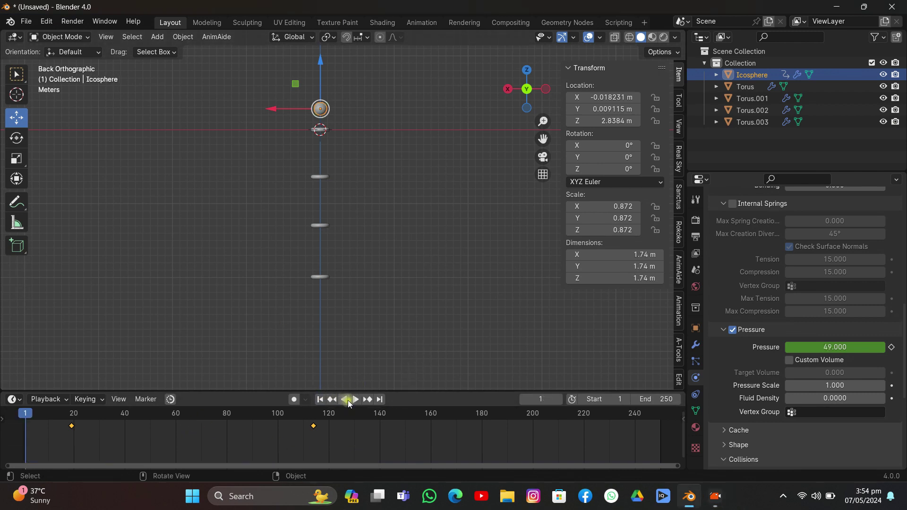
click(356, 400)
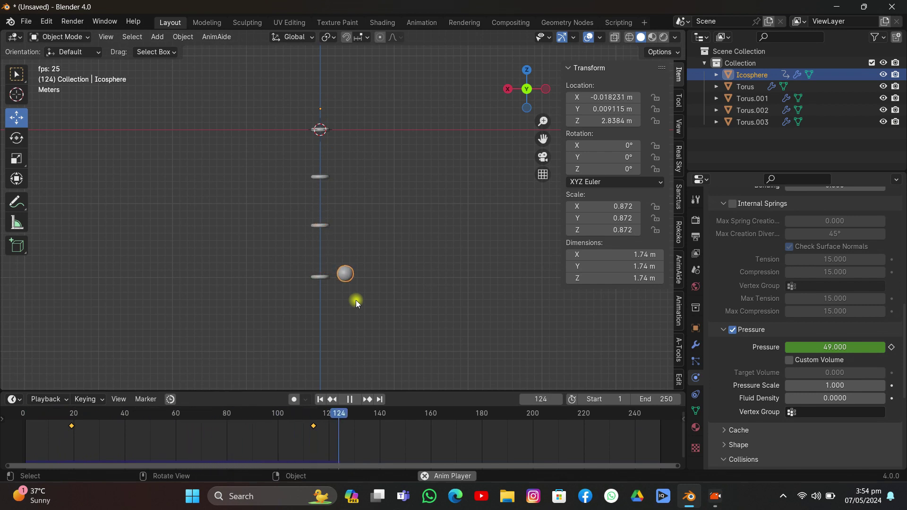
click(350, 399)
Raise the lowest torus slightly along Z to -18.69 m
scroll(329, 292, up, 2)
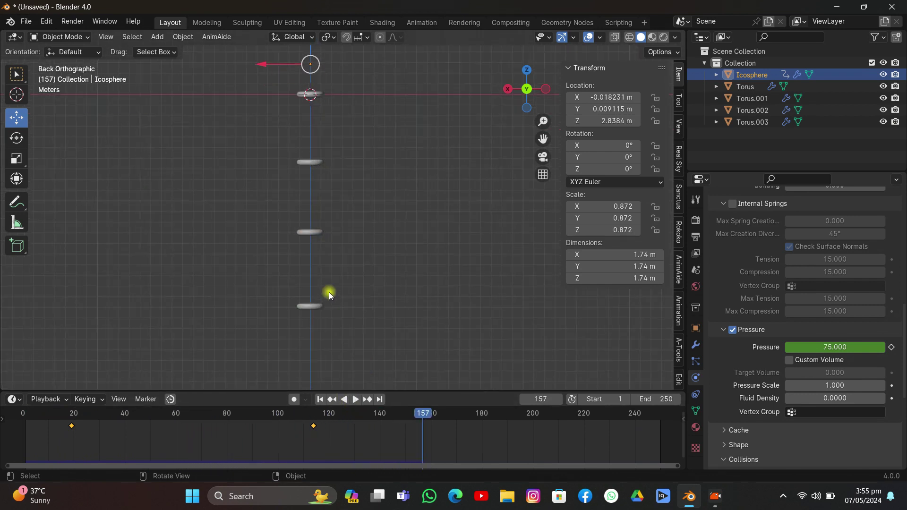
click(319, 307)
drag(319, 307, 317, 294)
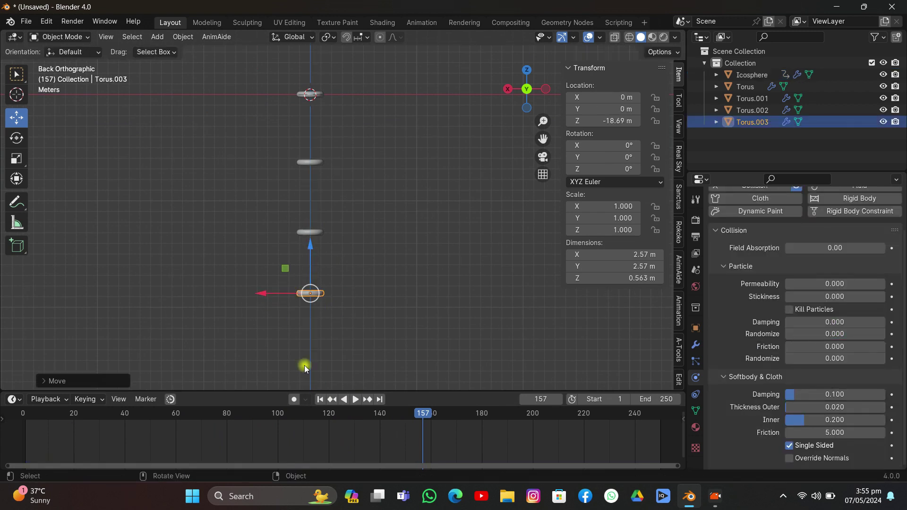
Select the Icosphere, shift its keyframes earlier, and replay the fall
click(320, 400)
click(312, 67)
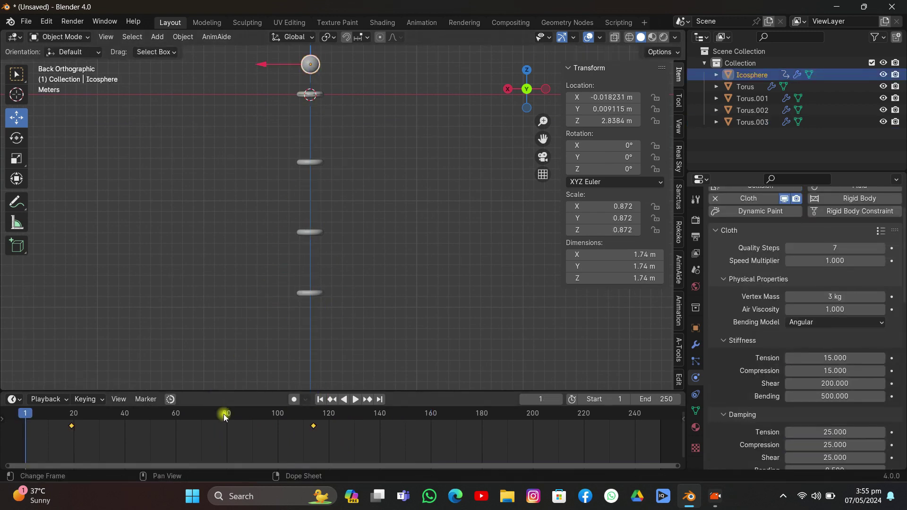
key(g)
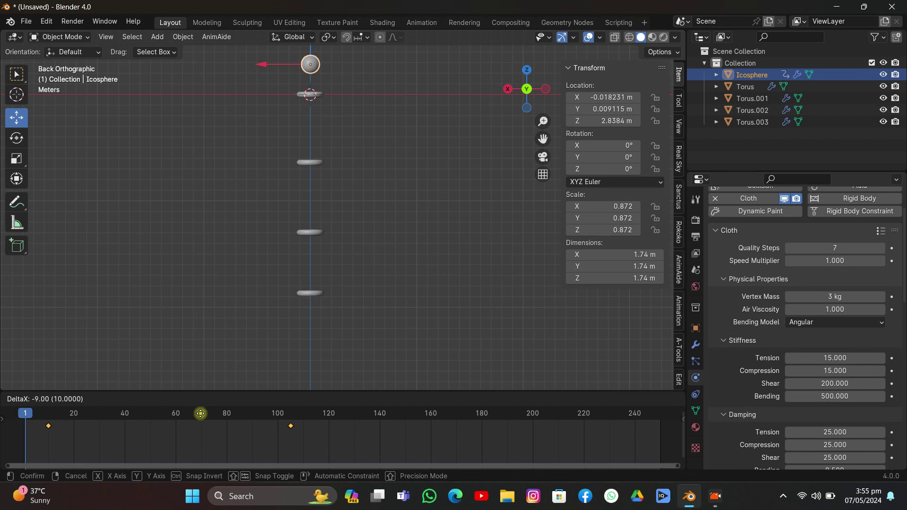
click(200, 414)
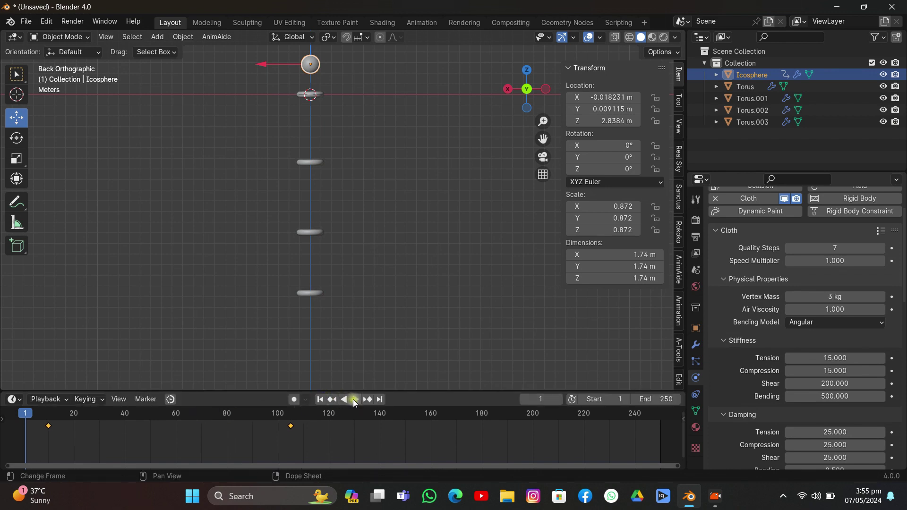
click(355, 399)
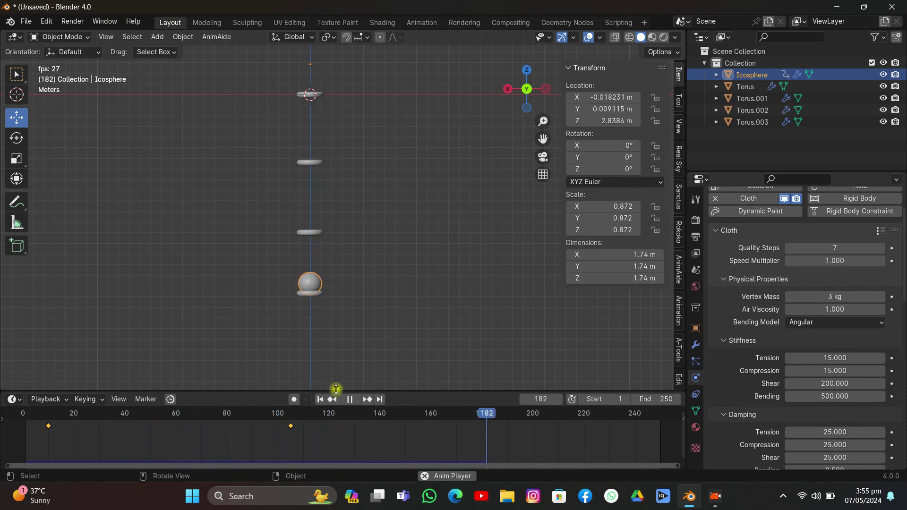
key(space)
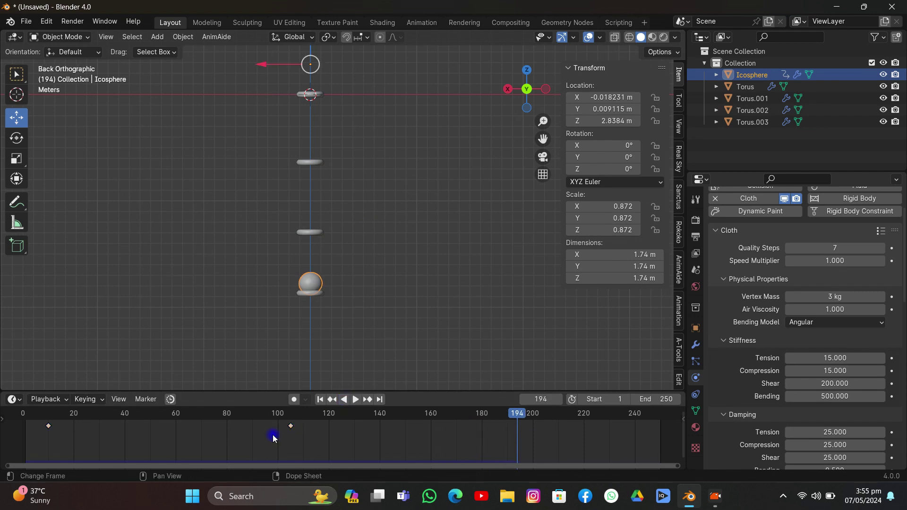
Move all keyframes four frames earlier and replay from the start
key(a)
key(g)
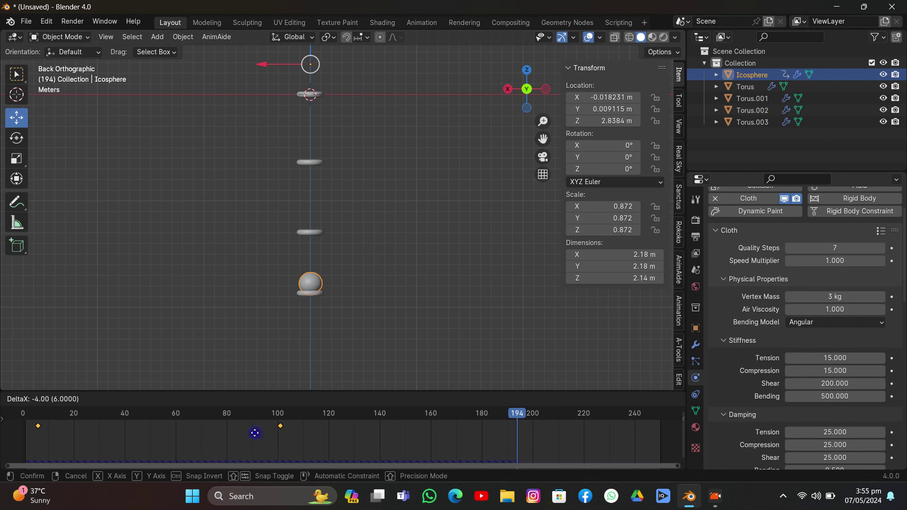
click(255, 433)
click(320, 400)
key(space)
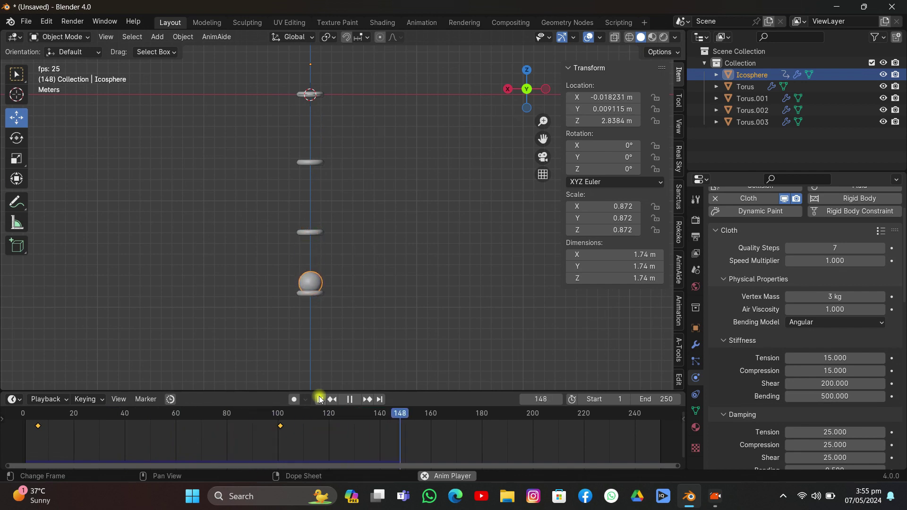
key(space)
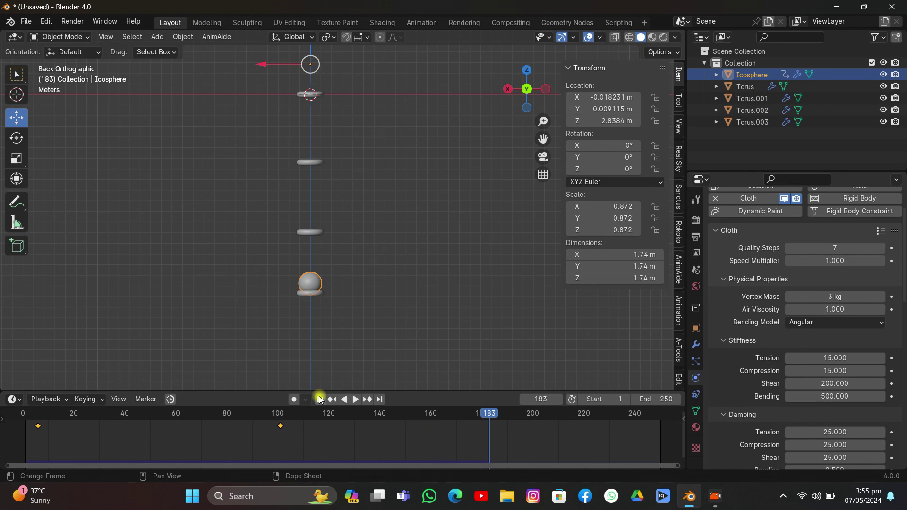
Nudge the keyframes twice more, replaying in between, then go to frame 101
key(g)
click(166, 423)
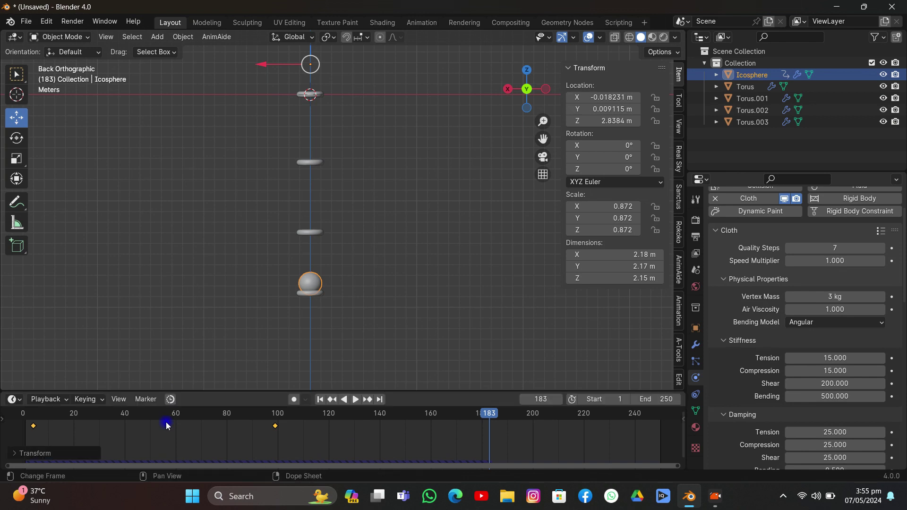
click(320, 399)
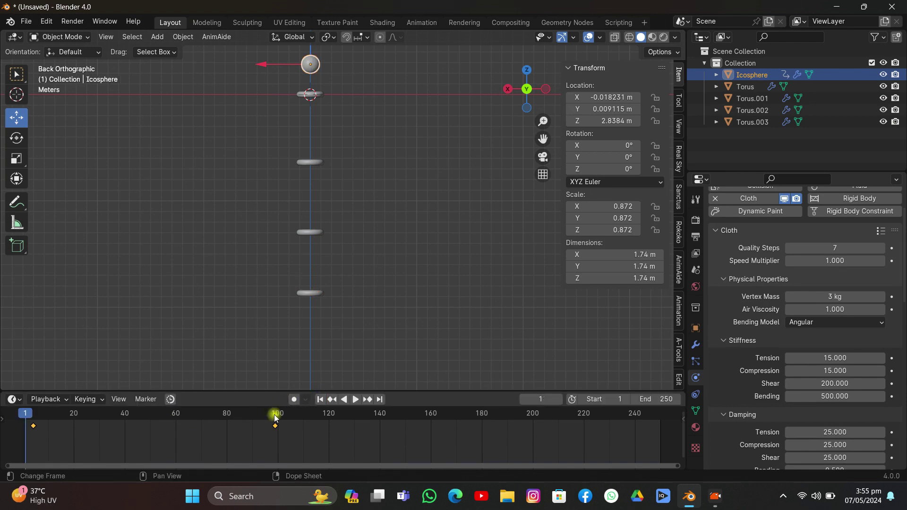
key(space)
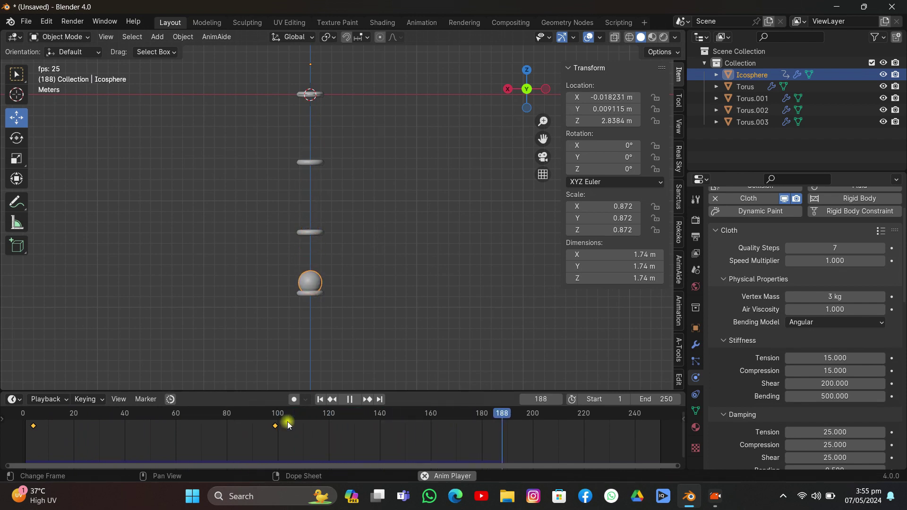
key(space)
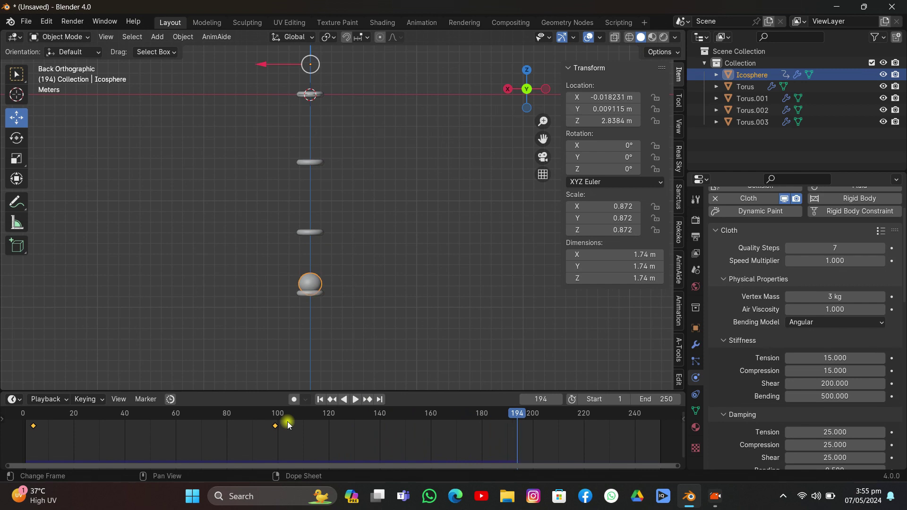
key(g)
click(165, 438)
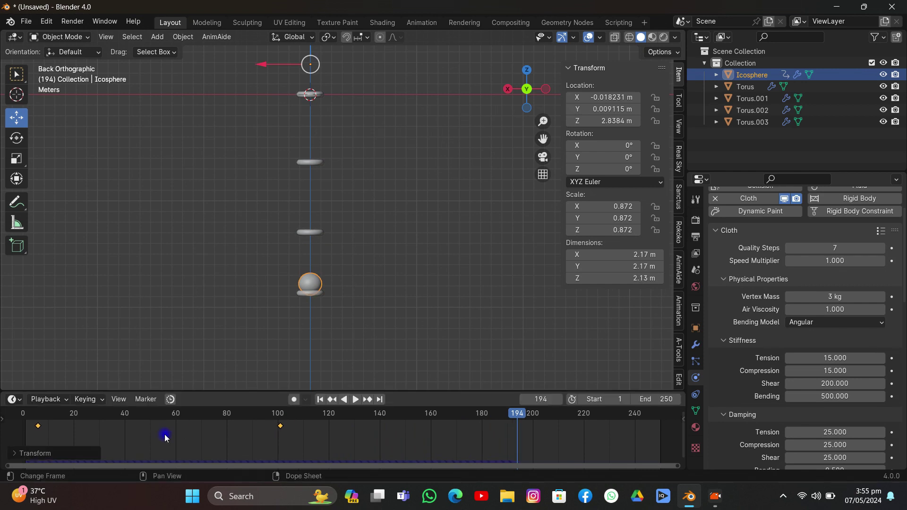
click(330, 400)
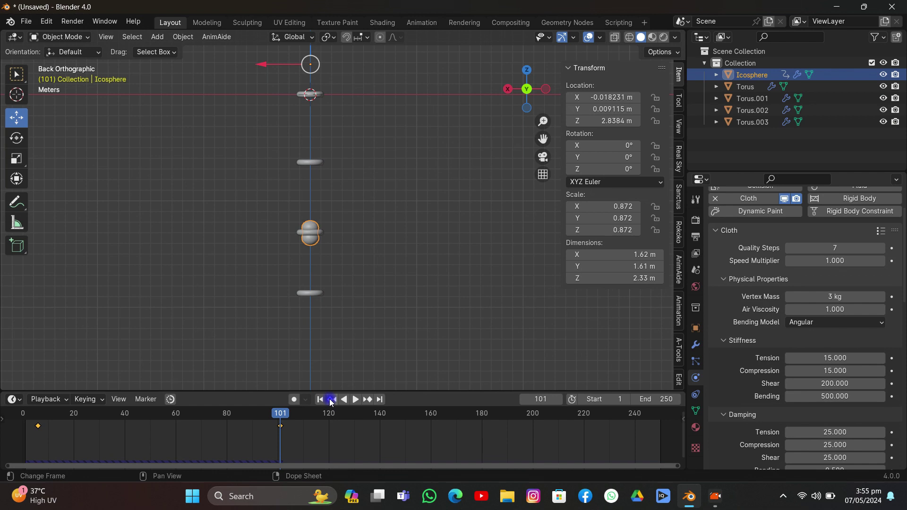
With auto-keying on, set cloth Pressure to 60 at frame 101
click(295, 400)
scroll(838, 368, down, 8)
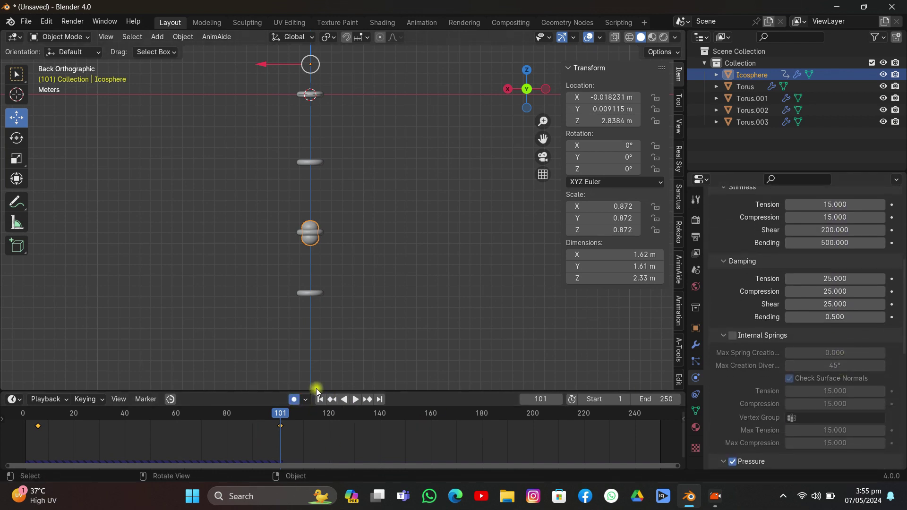
scroll(826, 342, down, 7)
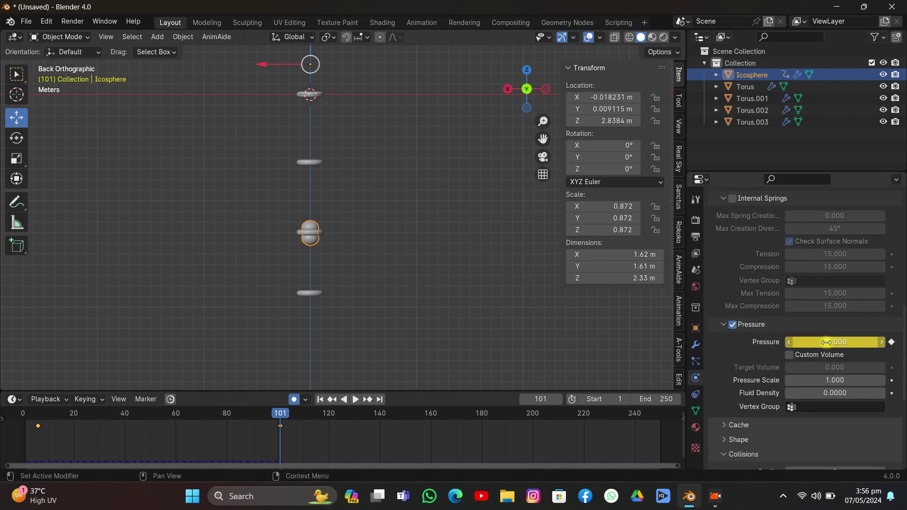
double_click(827, 342)
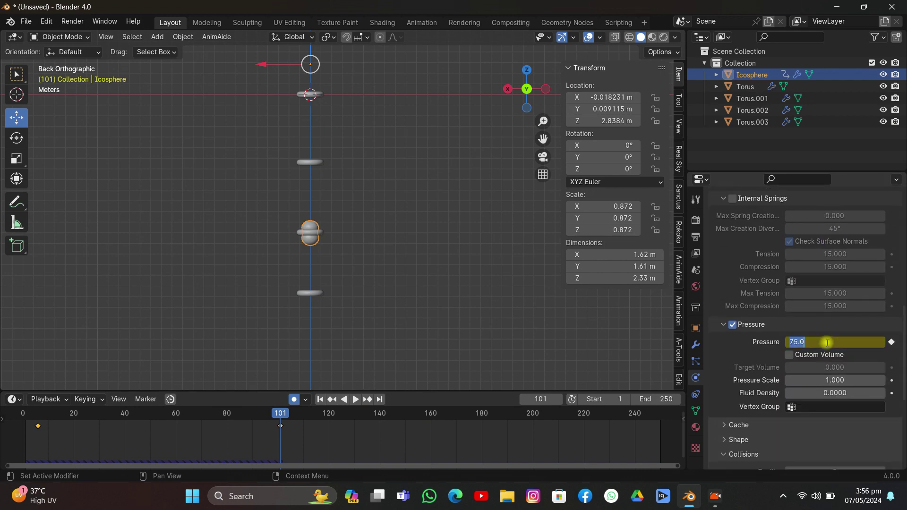
key(Return)
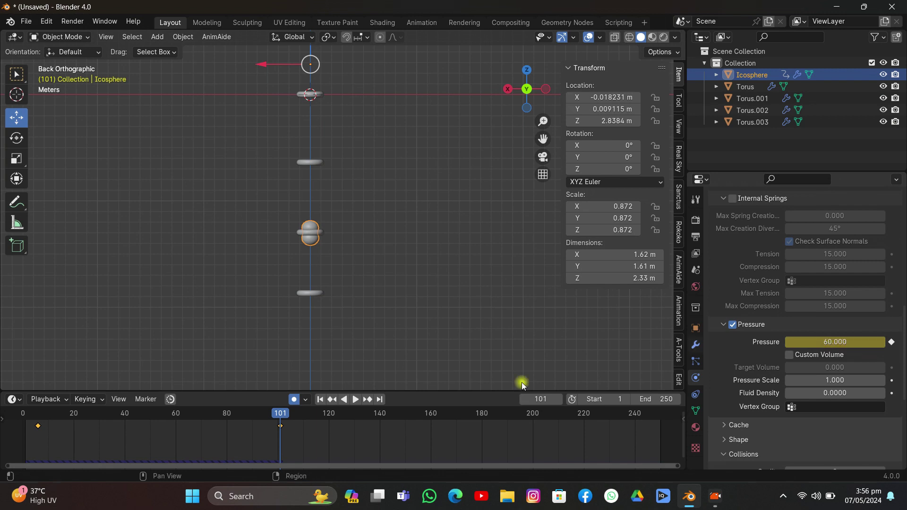
Replay the animation from frame 1 to preview the 60 pressure fall
click(320, 399)
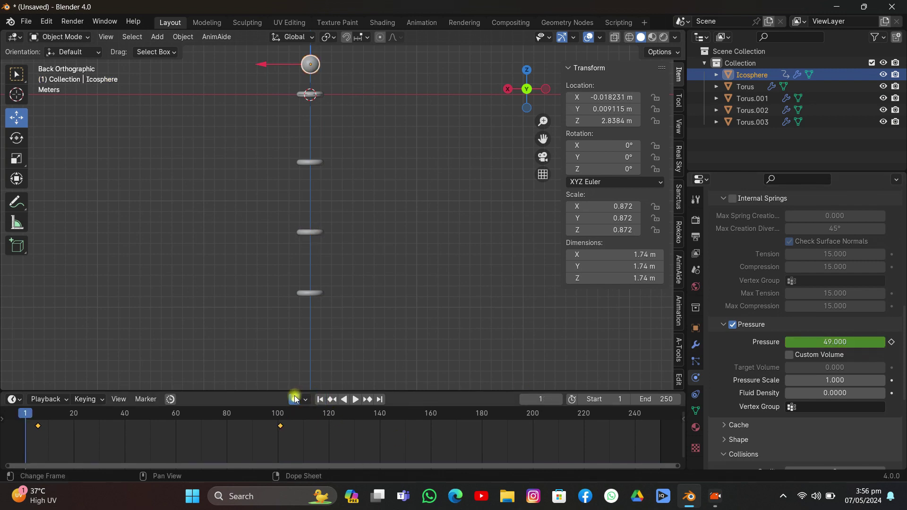
click(356, 400)
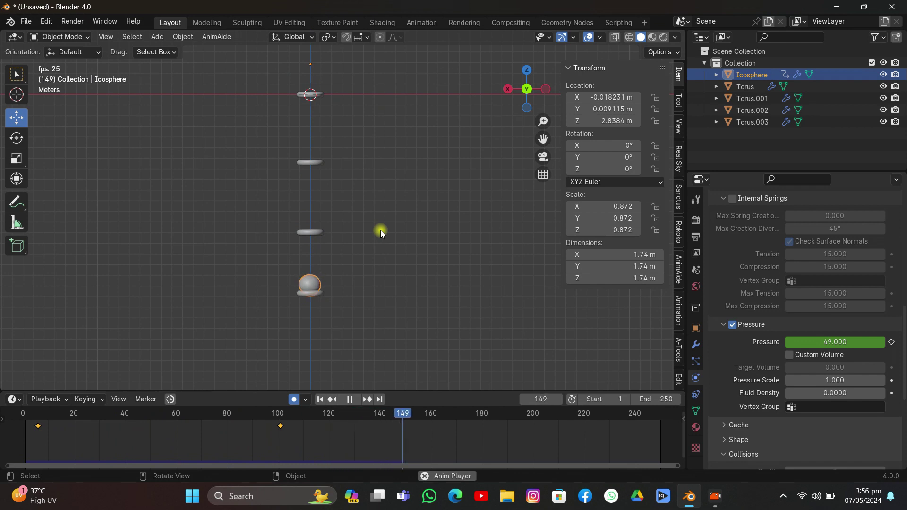
click(349, 399)
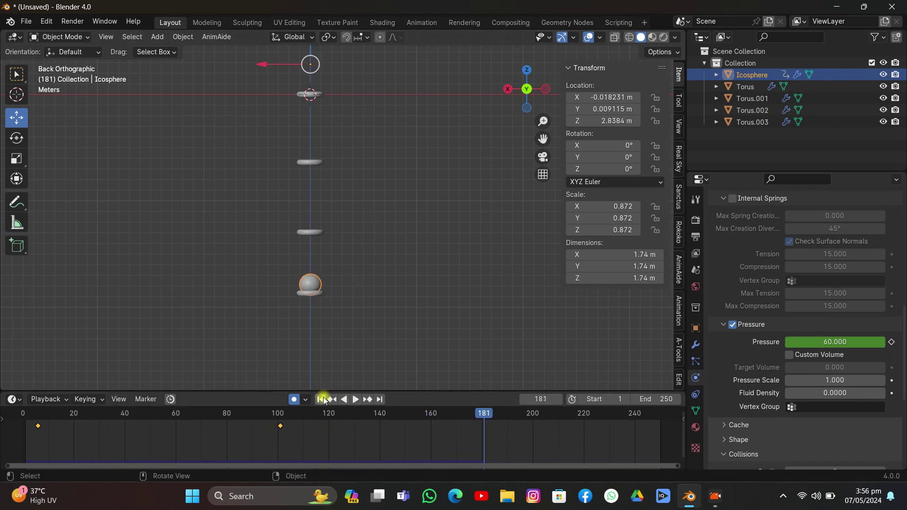
Try moving the frame-101 pressure keyframe to frame 118 and play the simulation
click(320, 399)
drag(321, 428, 263, 418)
key(g)
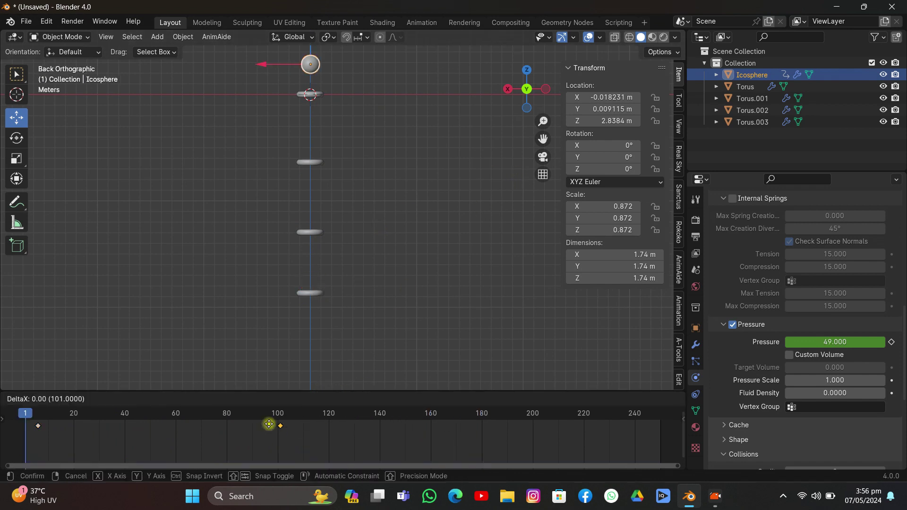
click(313, 450)
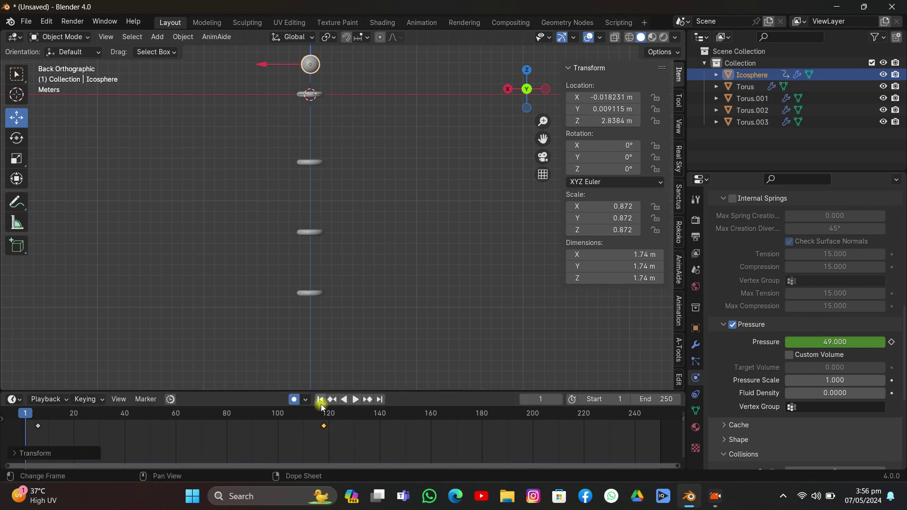
click(355, 401)
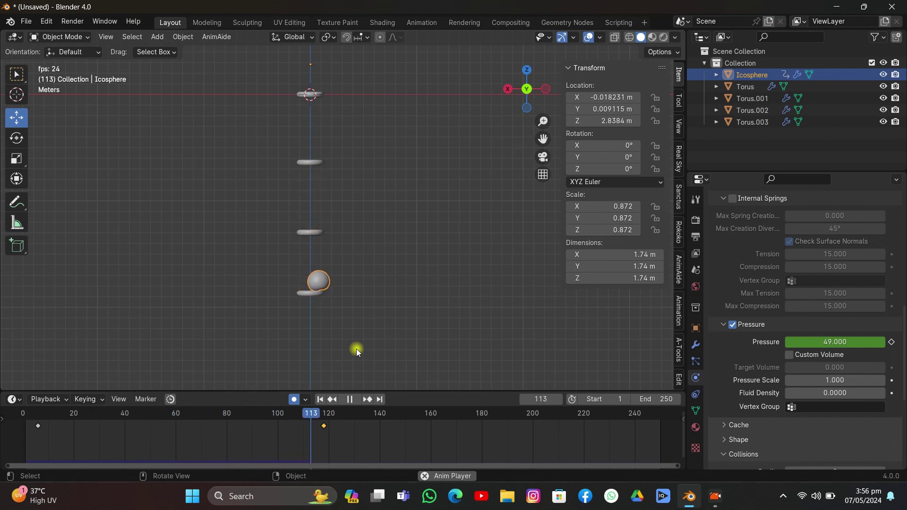
click(349, 399)
Move the pressure keyframe back near frame 101 and replay from frame 1
key(g)
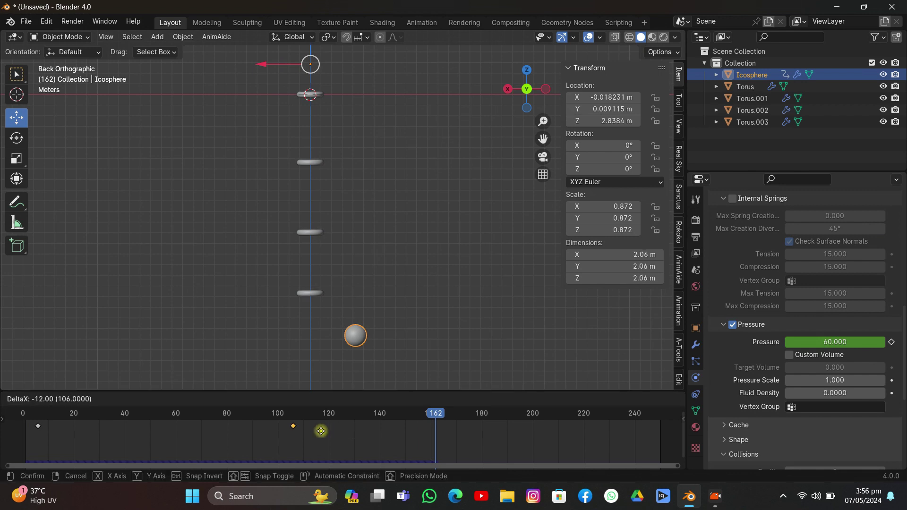
click(313, 432)
click(321, 400)
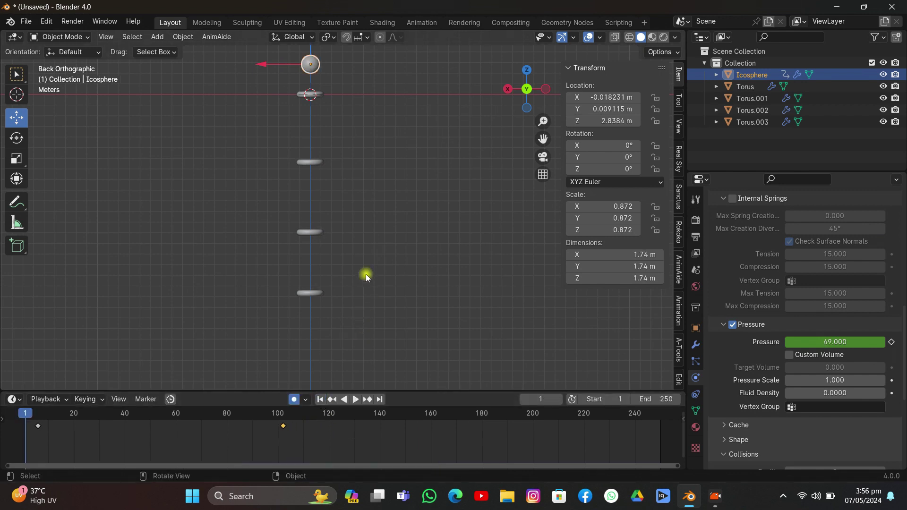
key(space)
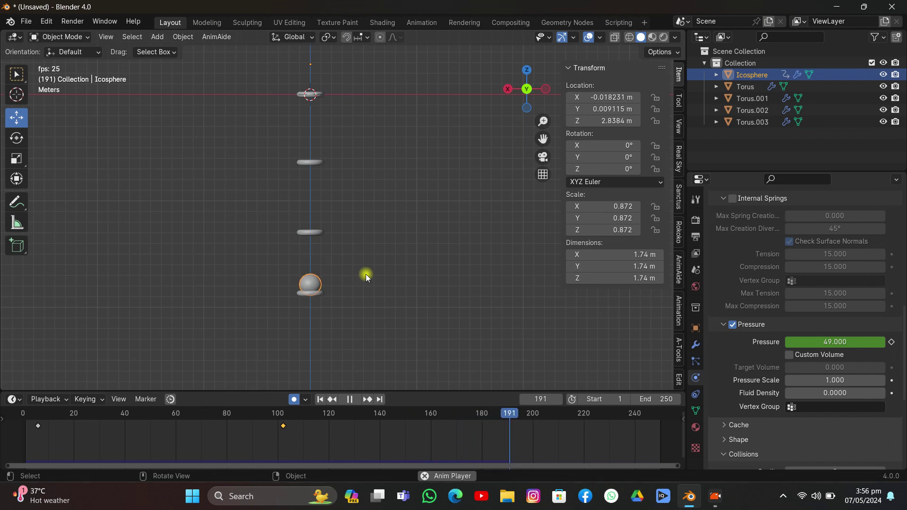
key(space)
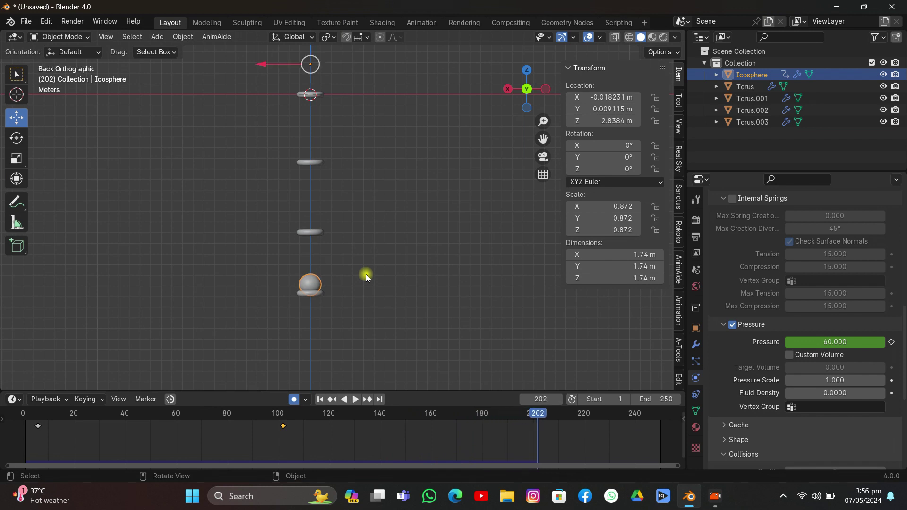
Set the frame-102 cloth Pressure to 50 and replay the simulation from frame 1
click(333, 400)
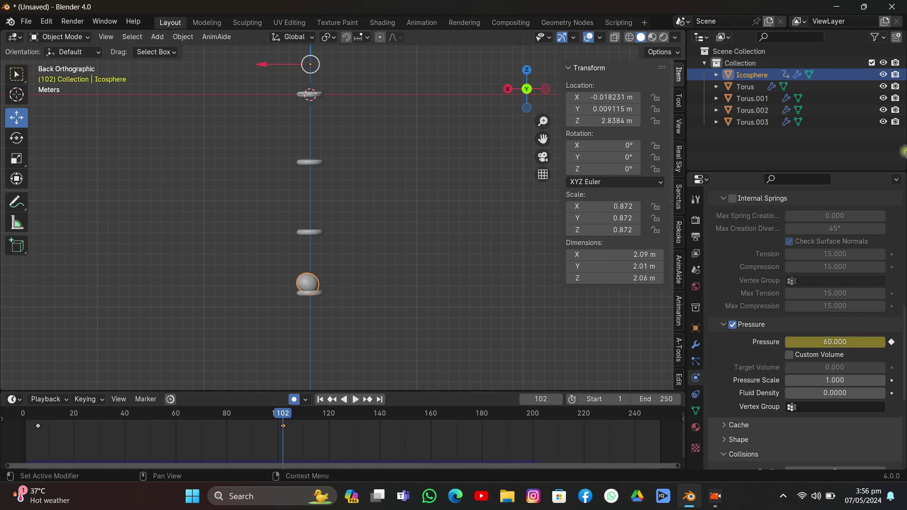
click(833, 340)
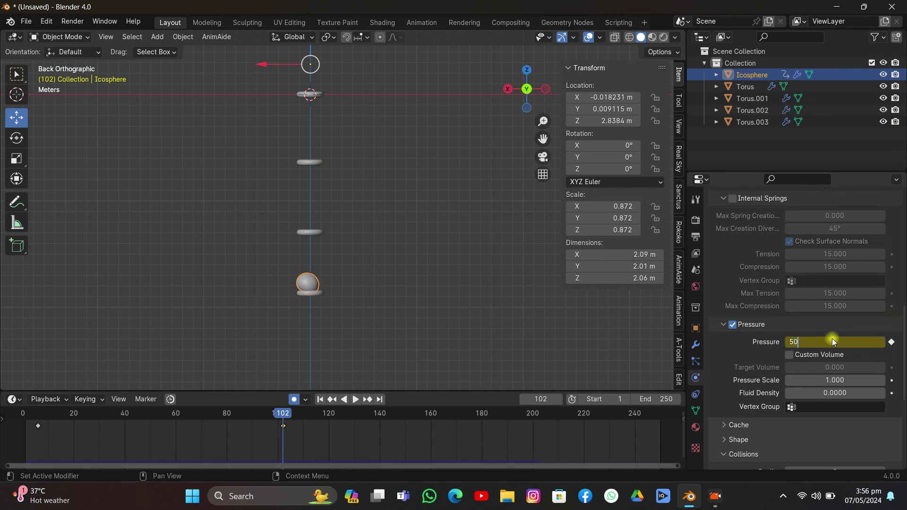
text(50)
key(Return)
click(320, 399)
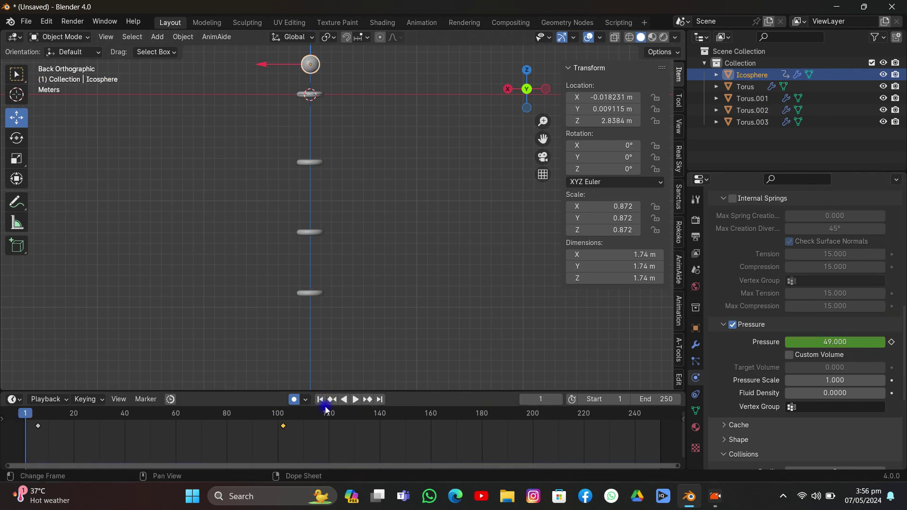
key(space)
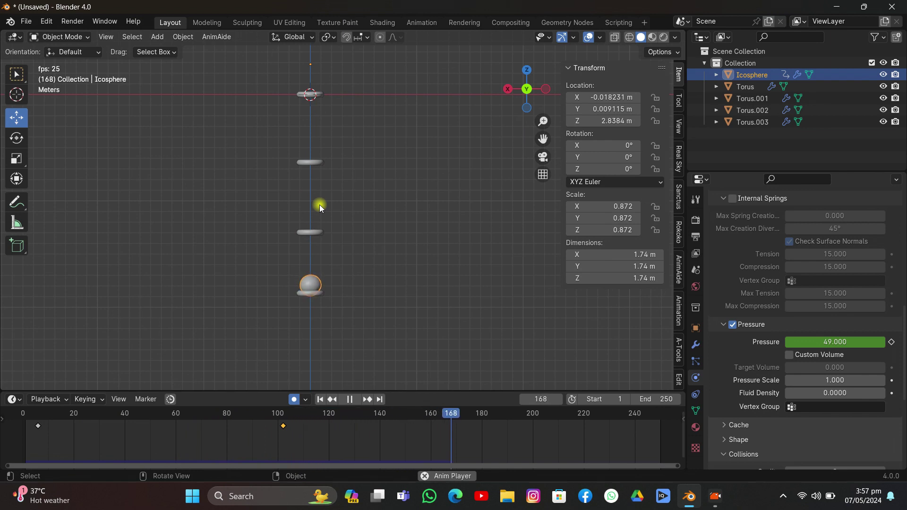
key(space)
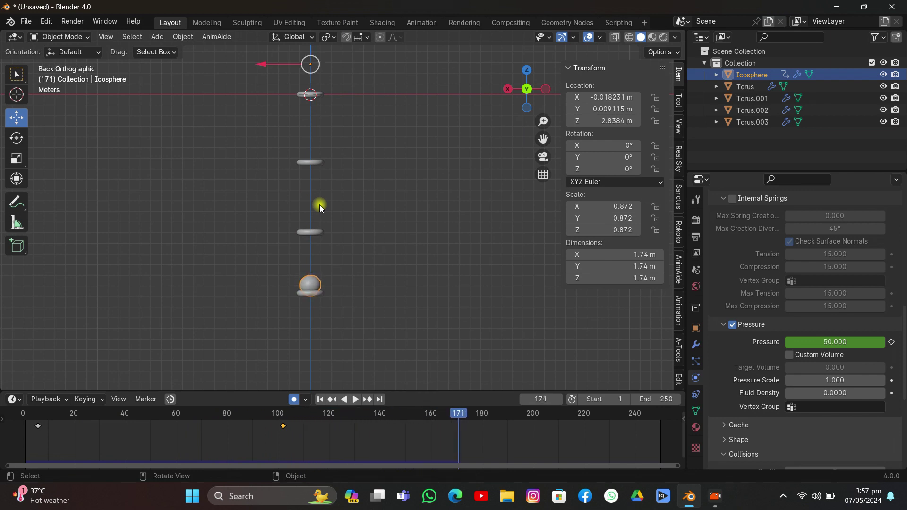
Scale the lowest torus, Torus.003, up to 1.156
click(321, 294)
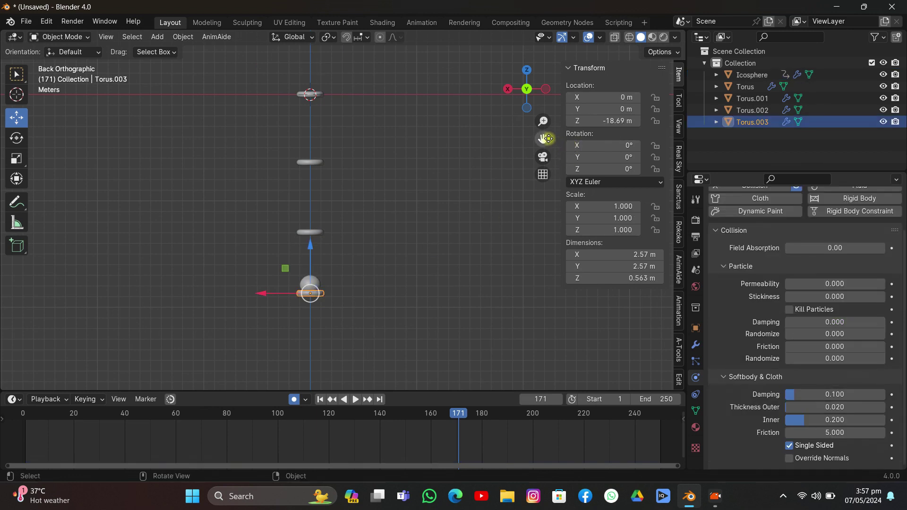
drag(548, 138, 529, 142)
scroll(387, 214, up, 3)
key(s)
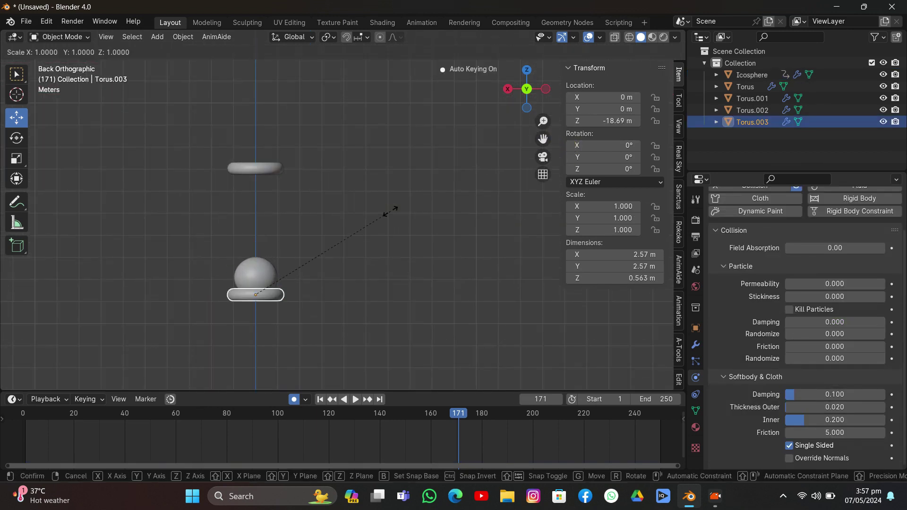
click(415, 201)
Delete the auto-keyed frame-171 keyframe, turn off Auto Keying, and replay the simulation
key(x)
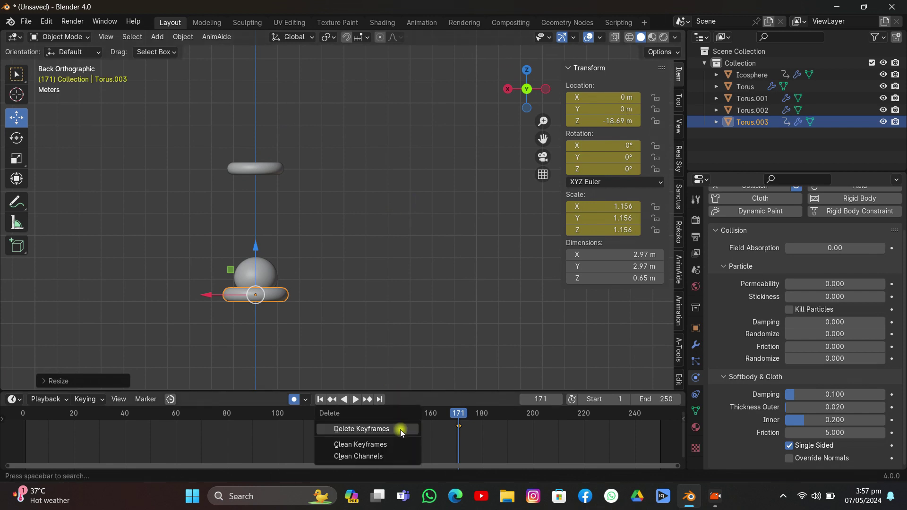
click(401, 430)
click(304, 400)
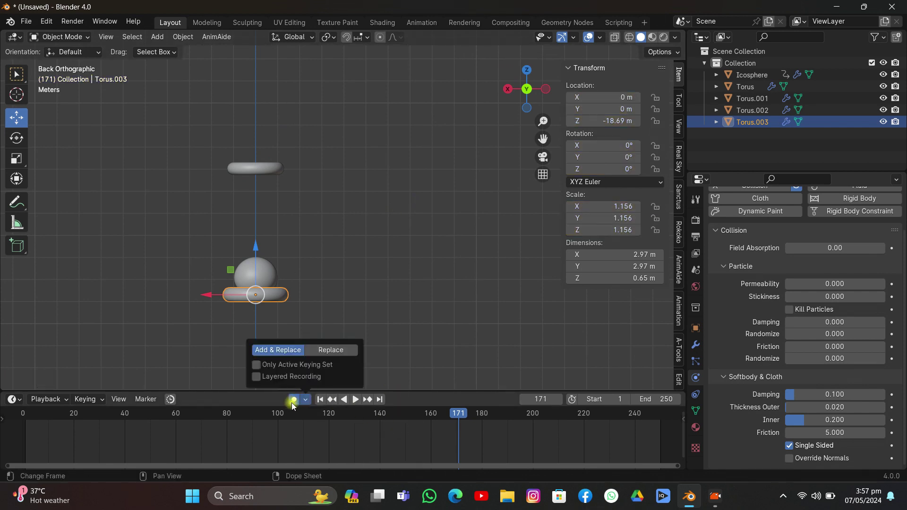
click(294, 400)
click(321, 399)
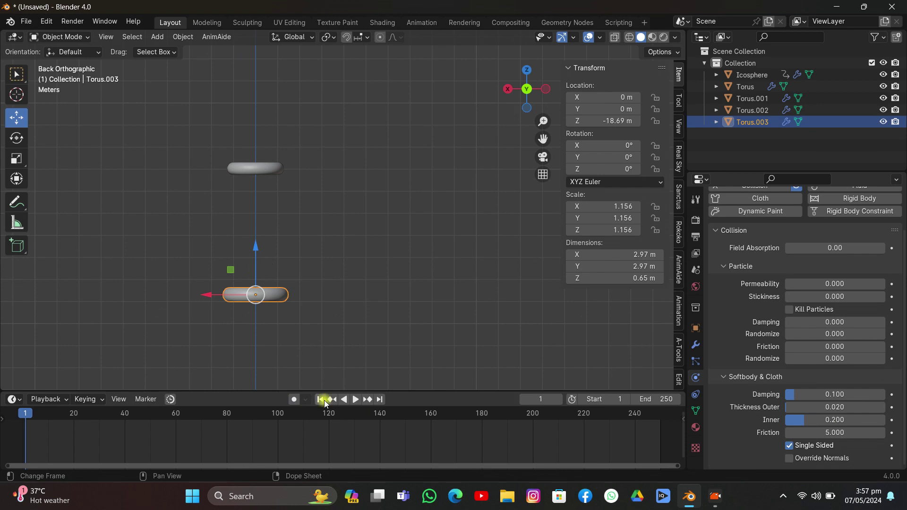
key(space)
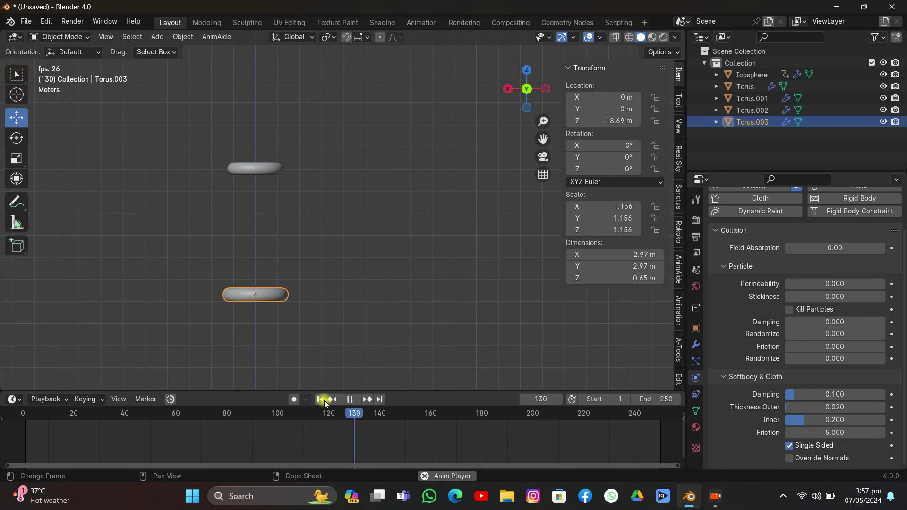
key(space)
Rescale the bottom torus to 1.063, replay, and frame all objects in a tilted view
key(s)
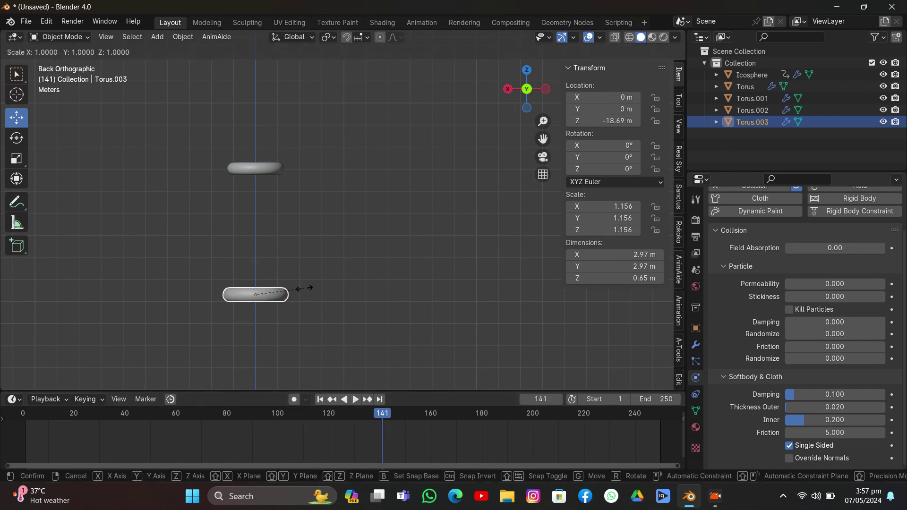
click(301, 291)
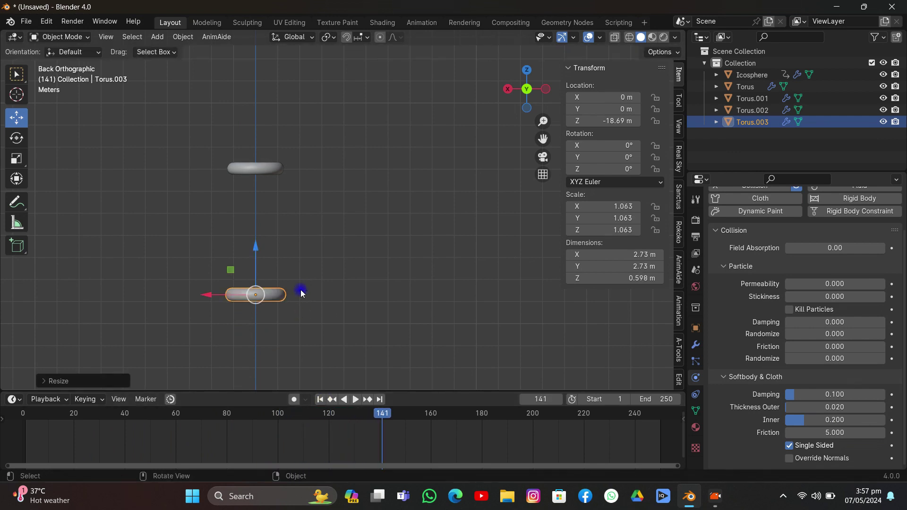
click(320, 399)
key(space)
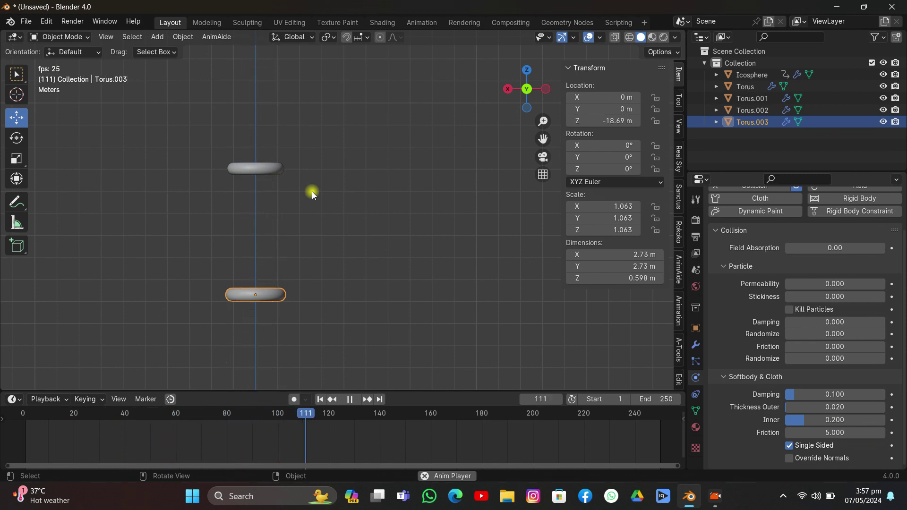
key(space)
key(Home)
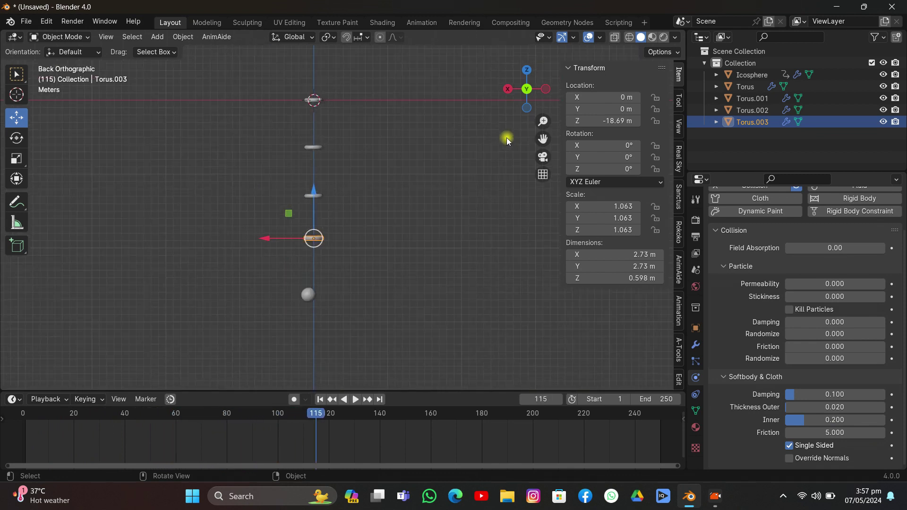
click(319, 400)
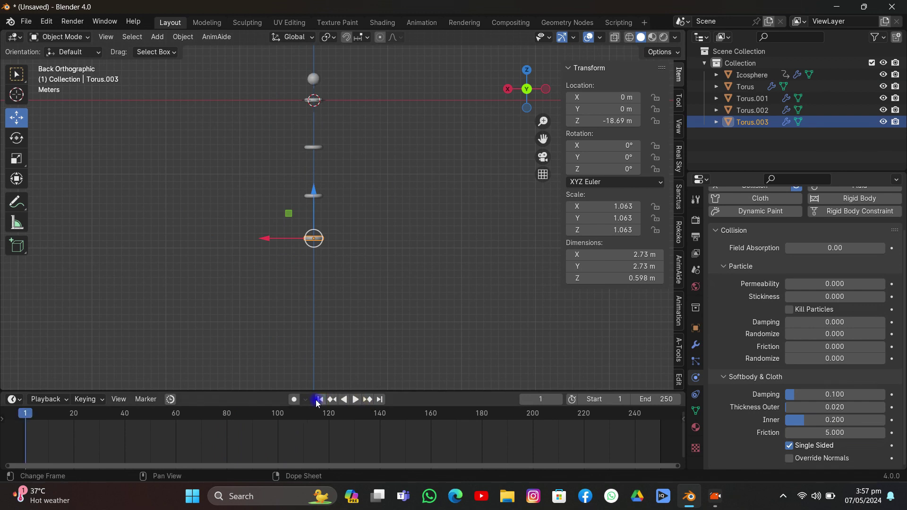
middle_drag(344, 186, 370, 220)
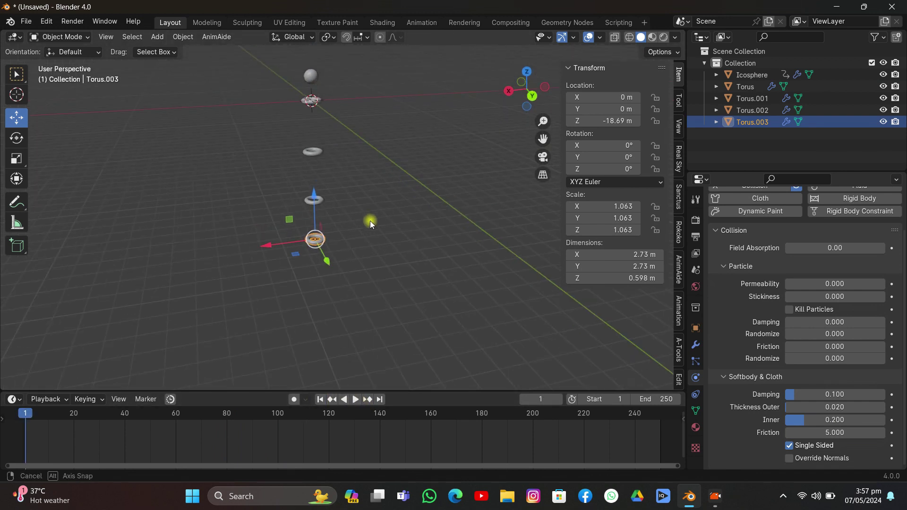
click(156, 37)
Add a camera, view through it, and lock it to the view to frame the sphere and tori
click(207, 221)
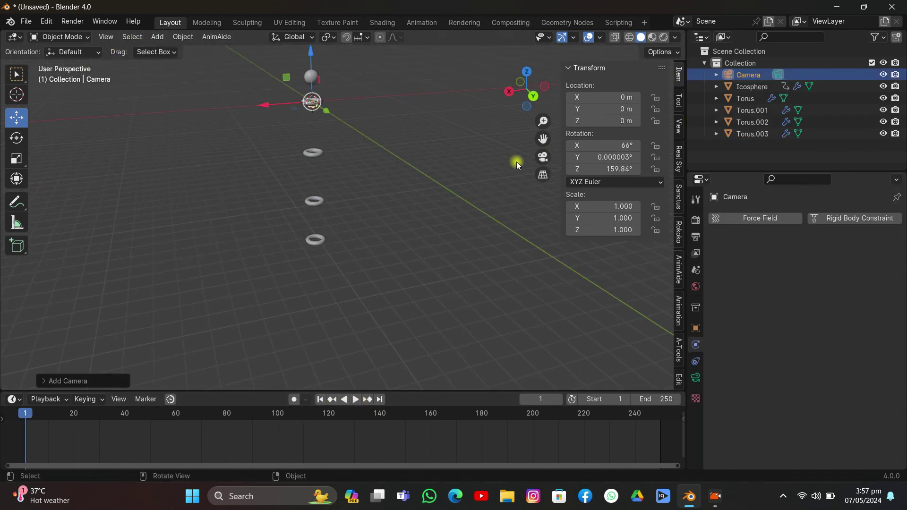
click(543, 156)
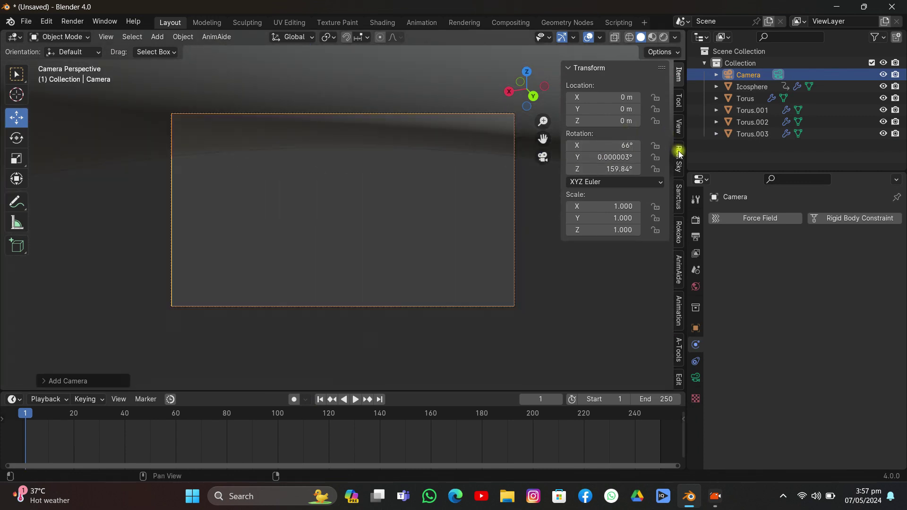
click(679, 125)
click(613, 214)
middle_drag(378, 196, 349, 178)
mouse_move(543, 139)
mouse_down()
mouse_move(544, 161)
mouse_move(544, 140)
mouse_up()
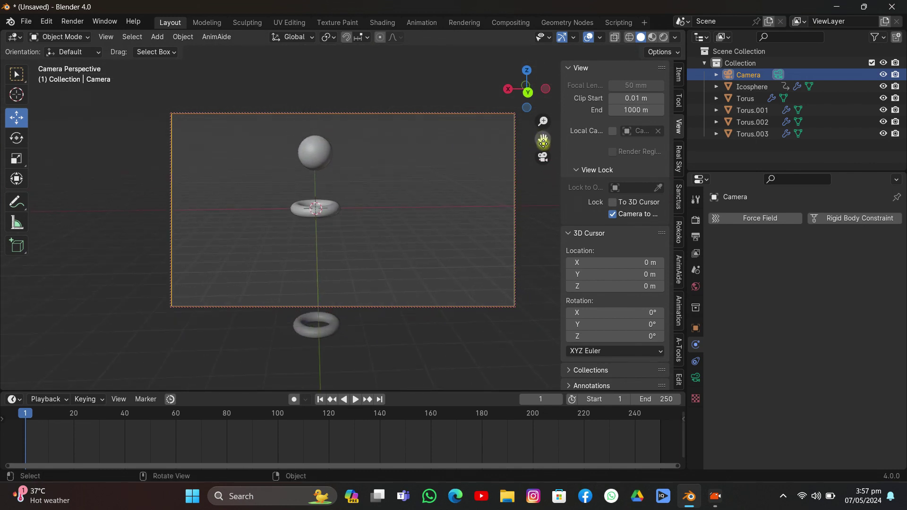
Set the render resolution X to 1080 for a square frame and reframe the shot
click(695, 236)
click(839, 235)
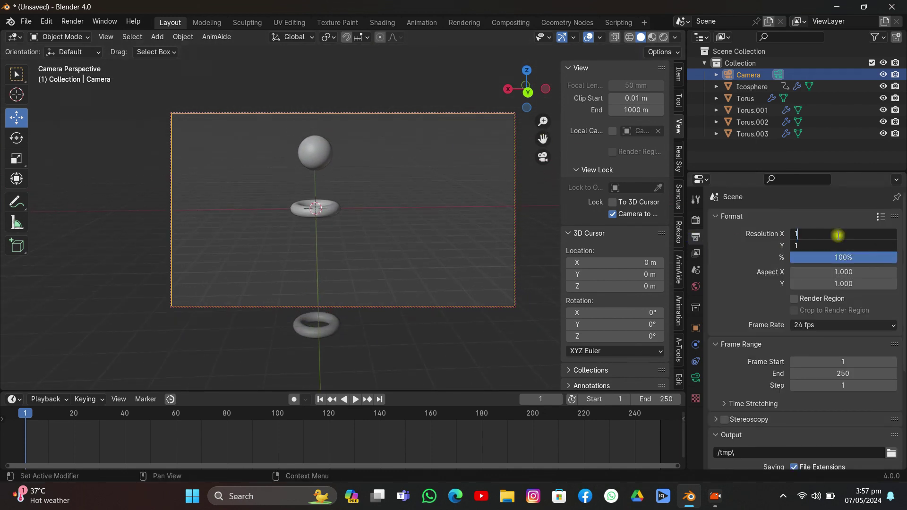
text(1080)
key(Return)
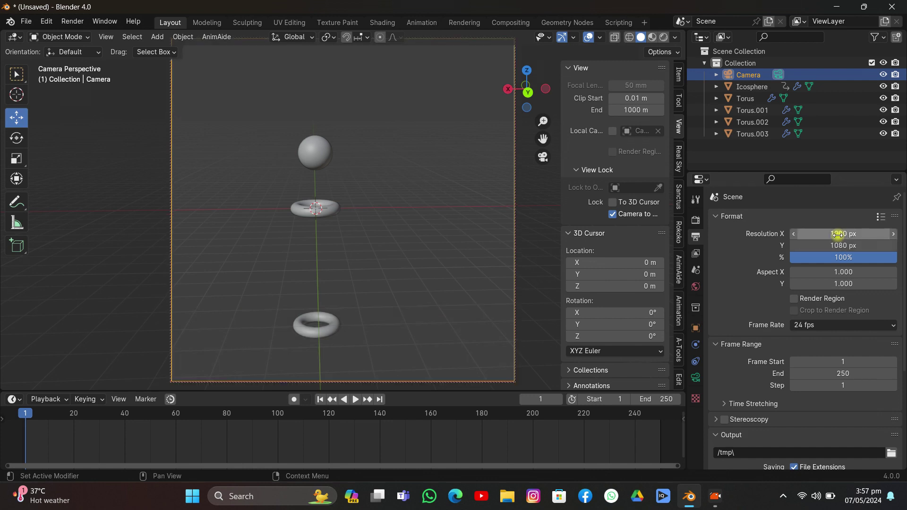
middle_drag(286, 200, 378, 192)
drag(530, 140, 496, 150)
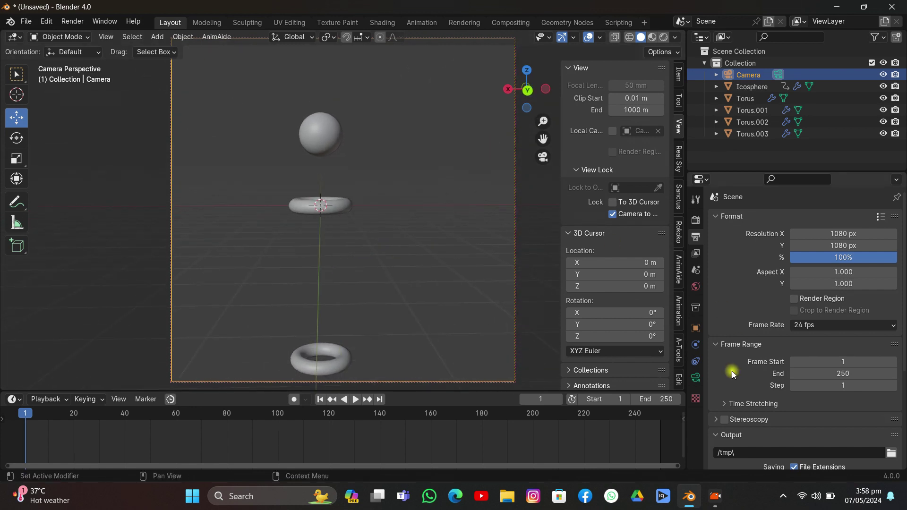
Raise the camera focal length to 113 mm and pan to frame the sphere above the top torus
click(695, 378)
drag(823, 273, 848, 273)
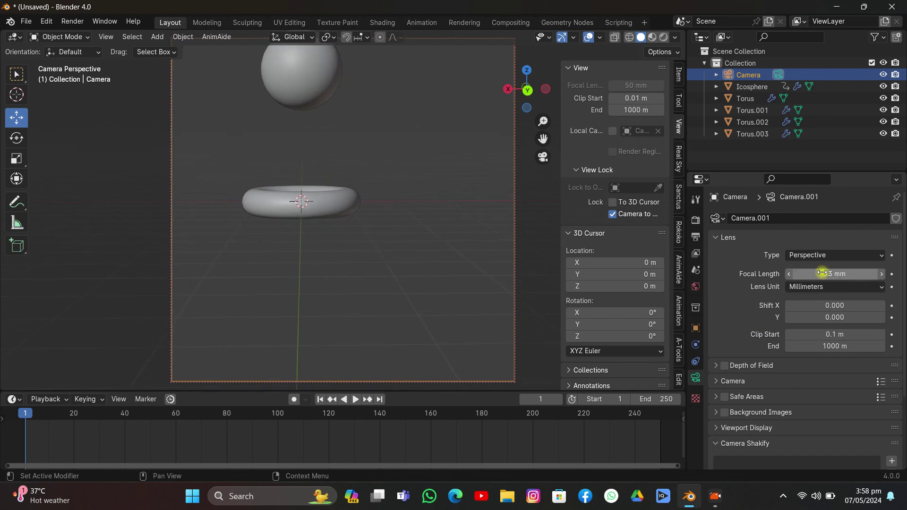
drag(543, 139, 521, 217)
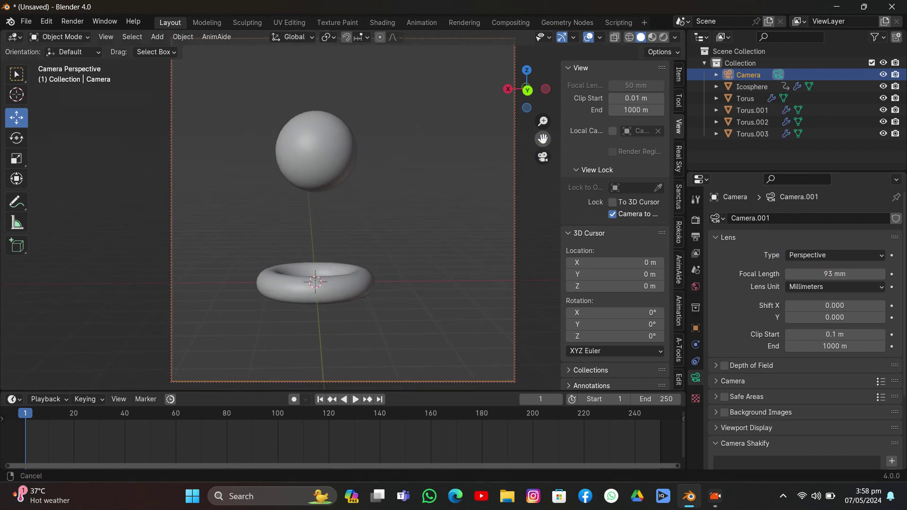
drag(805, 274, 843, 274)
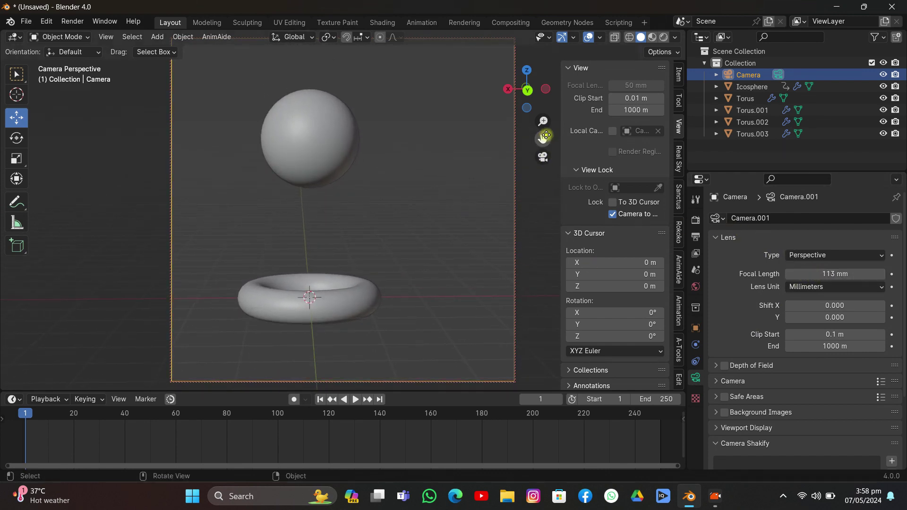
drag(546, 136, 447, 175)
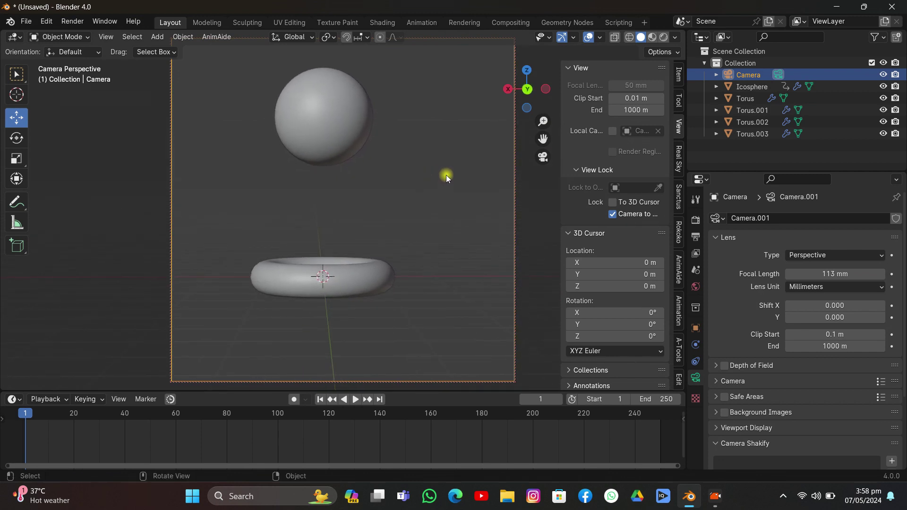
Keyframe the camera at frame 1, re-enable Auto Keying, and play to frame 45
key(i)
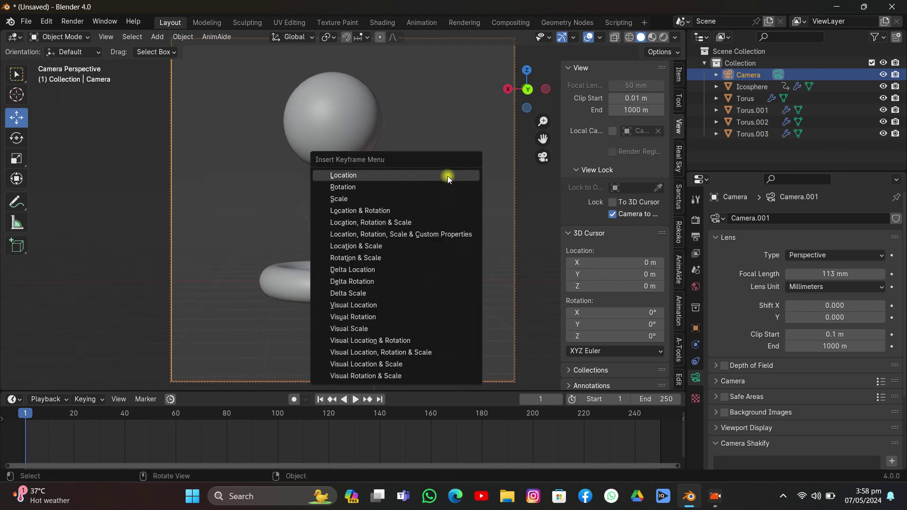
click(434, 199)
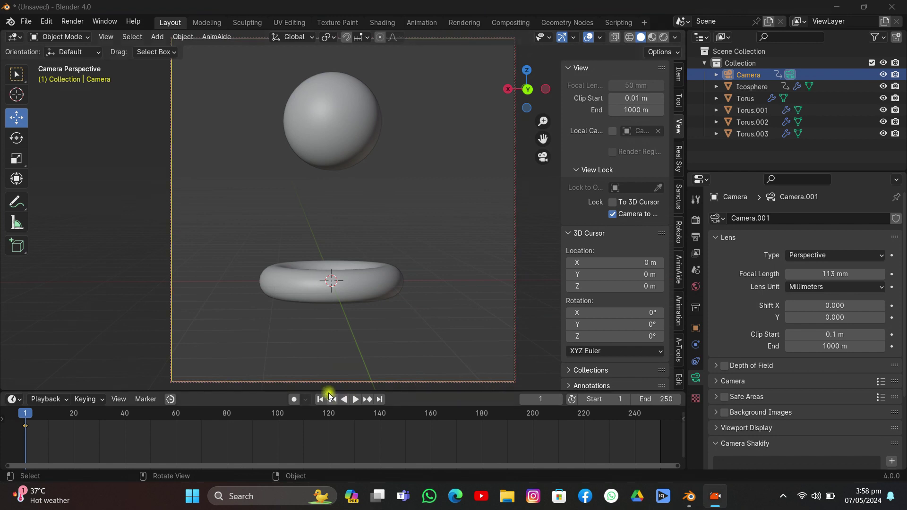
click(293, 400)
key(space)
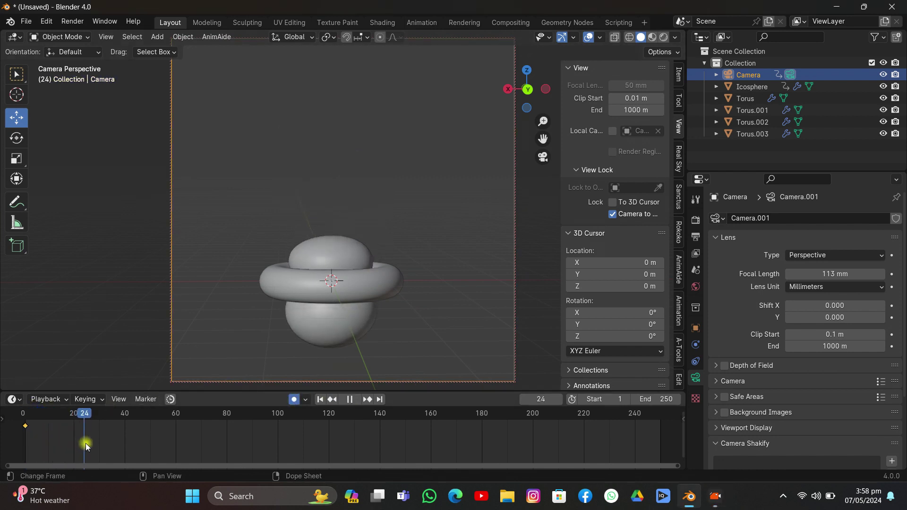
key(space)
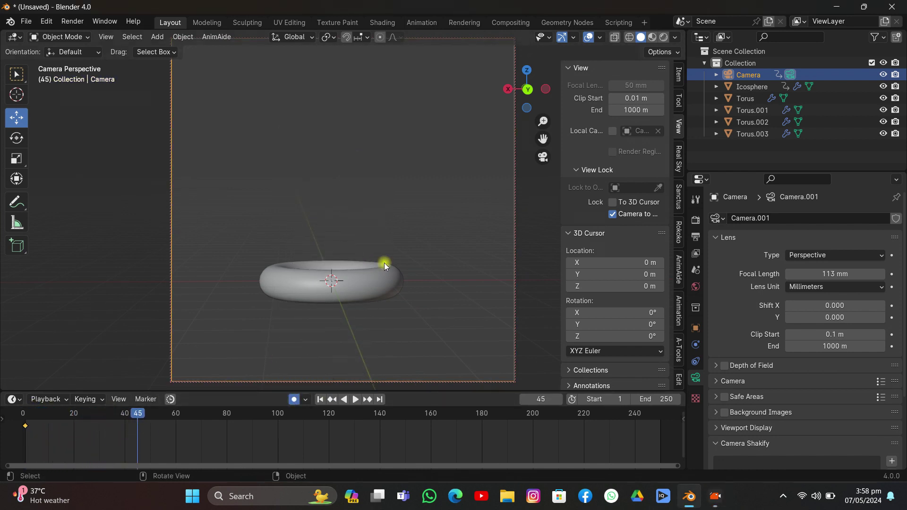
Lower the camera along Z at frame 45, make its keyframes Linear, and replay
key(g)
key(z)
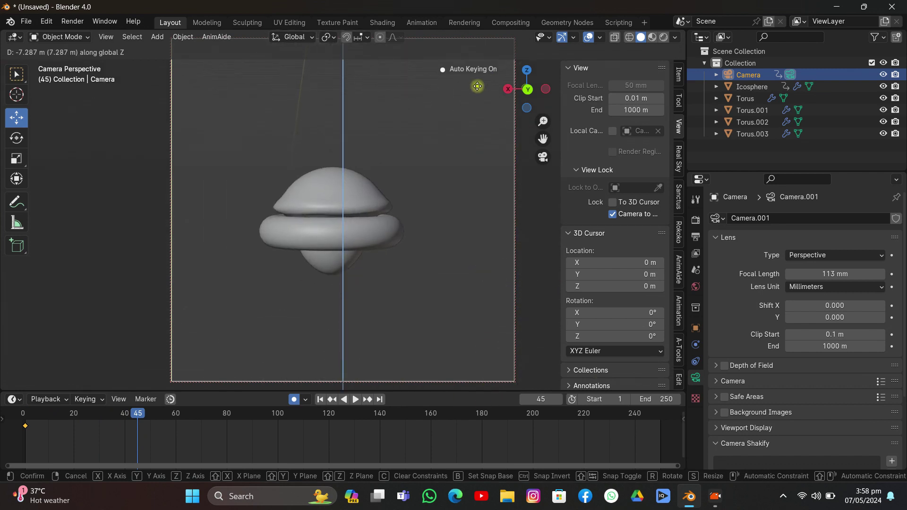
click(464, 149)
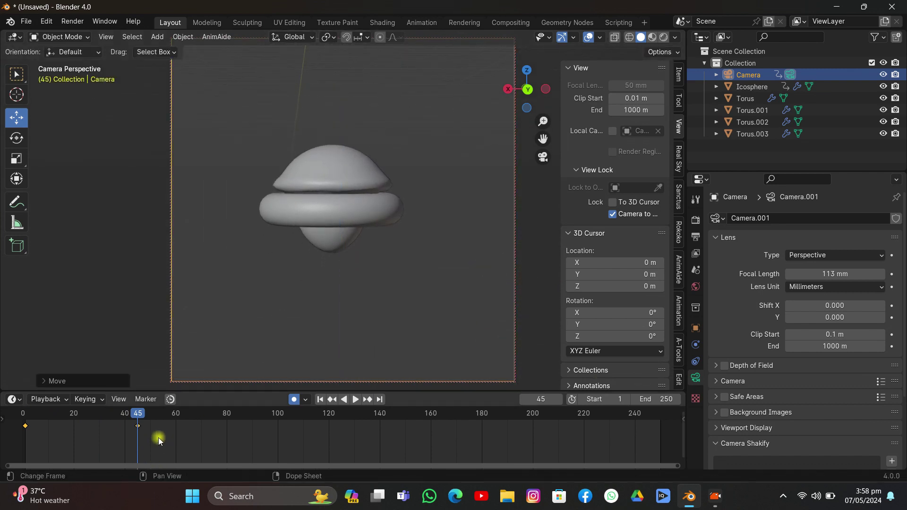
key(t)
click(62, 403)
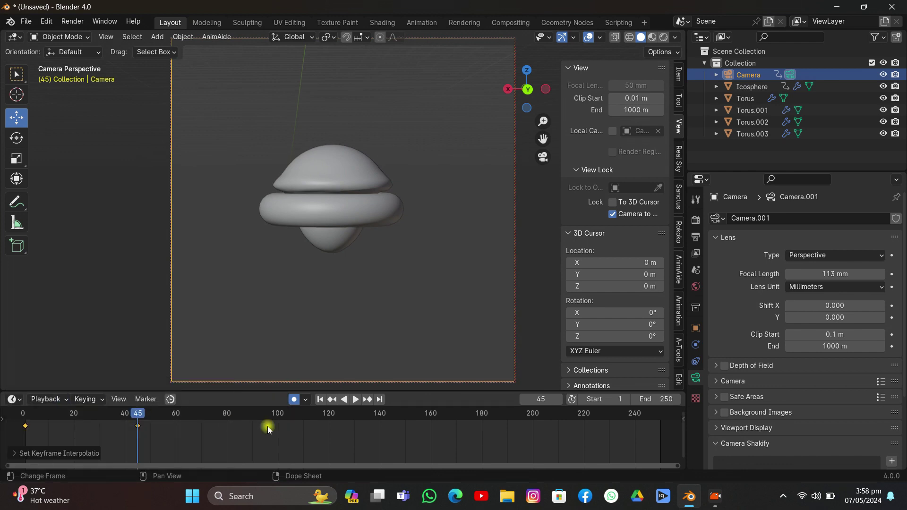
click(321, 400)
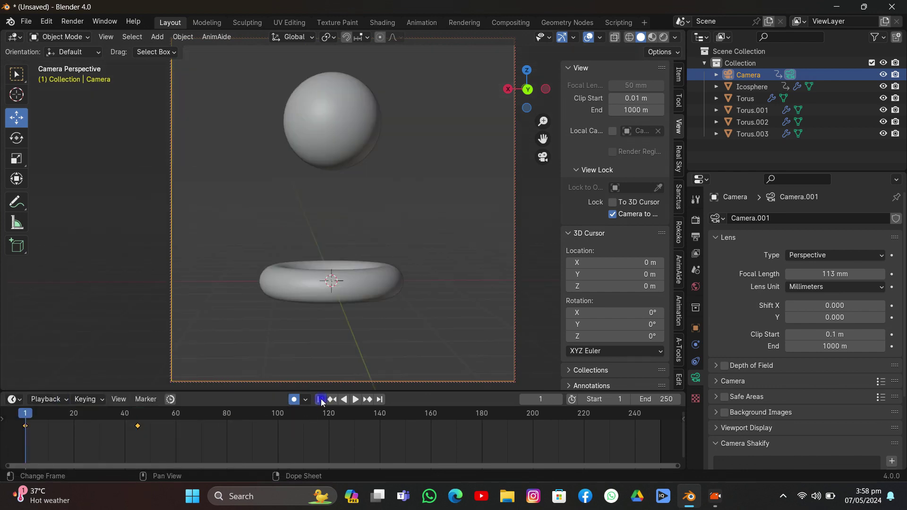
key(space)
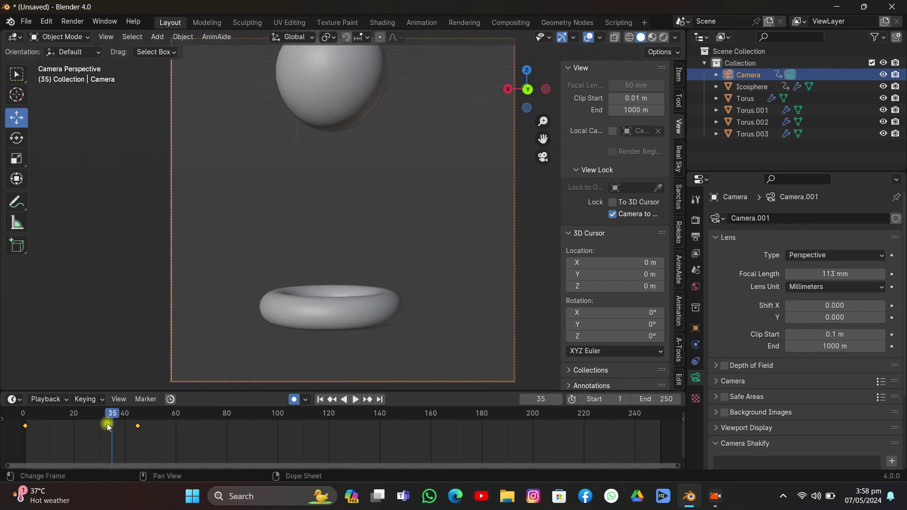
At frame 20, move the camera along Z to recentre the sphere, then play
drag(107, 423, 74, 414)
key(g)
key(z)
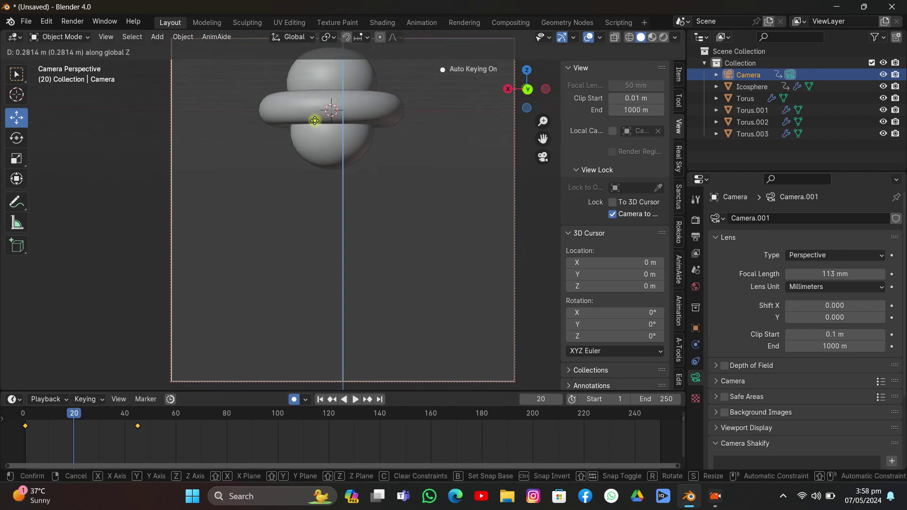
click(402, 241)
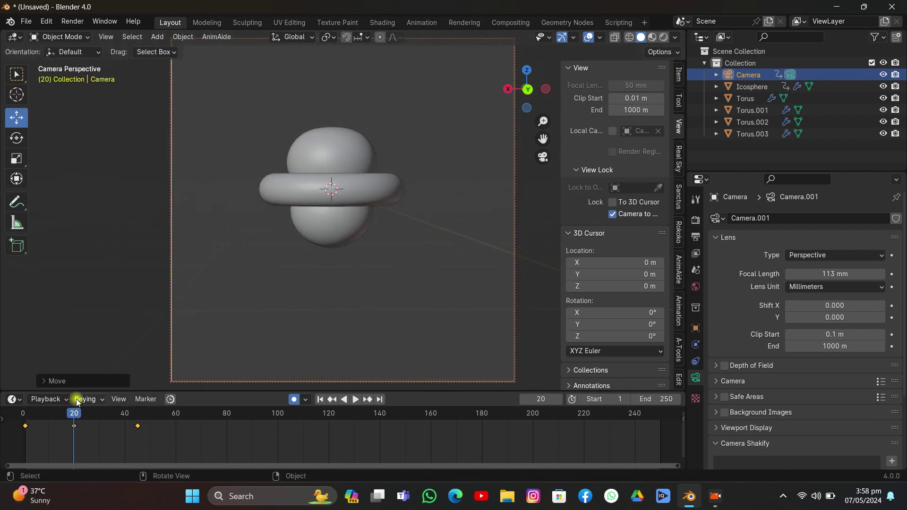
key(space)
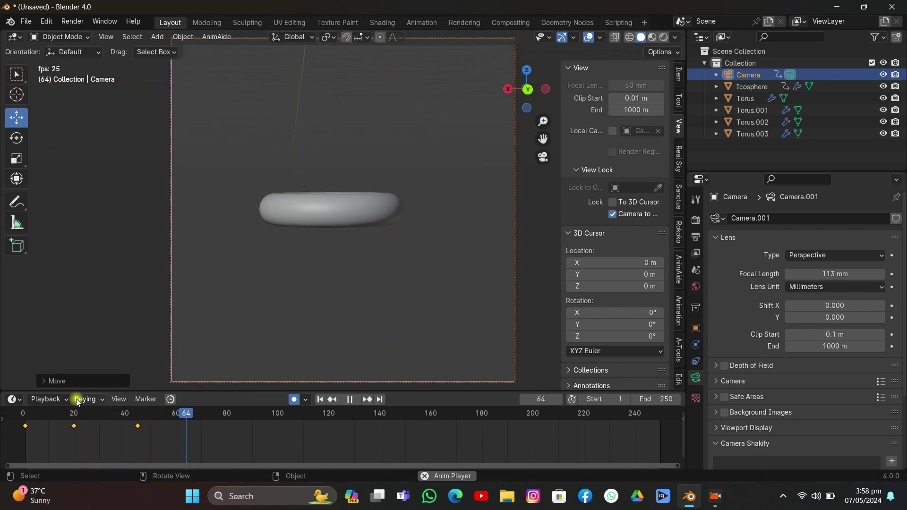
Stop playback and key the camera's vertical position at frames 82 and 63
key(space)
drag(211, 415, 232, 415)
key(g)
key(z)
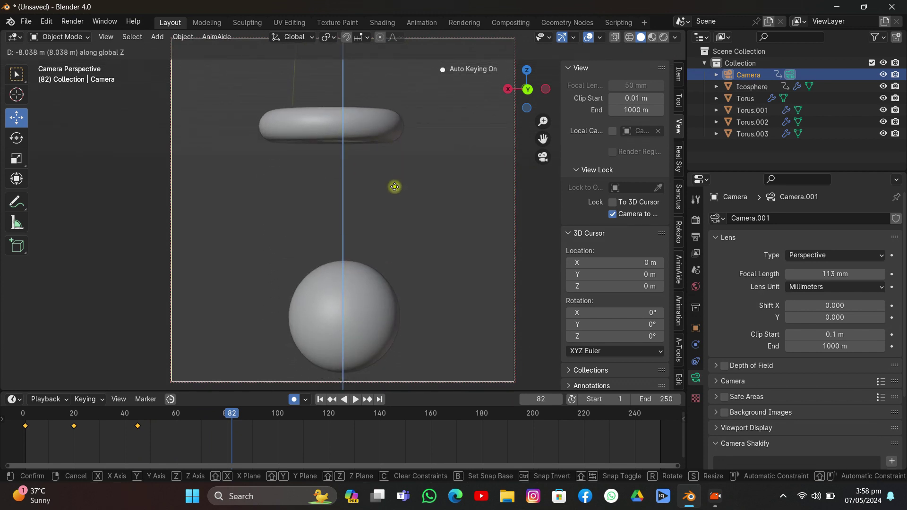
click(395, 189)
drag(232, 414, 183, 422)
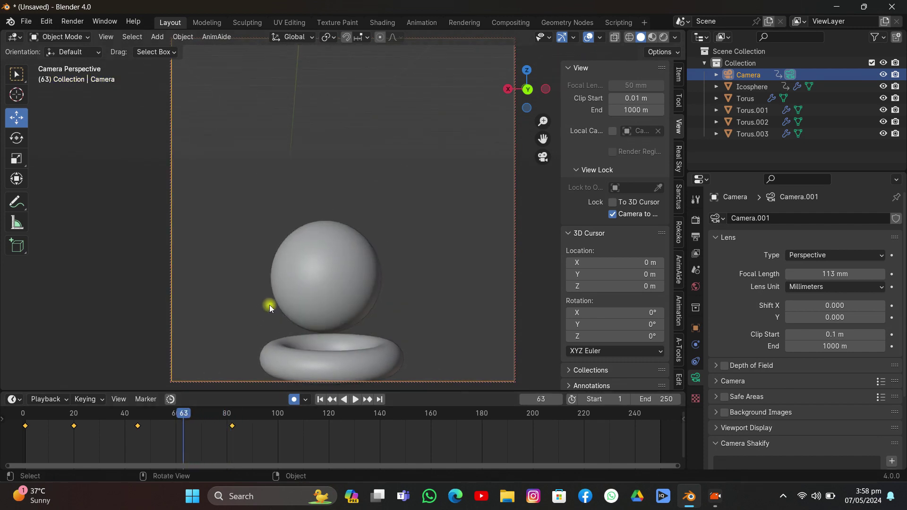
key(g)
key(z)
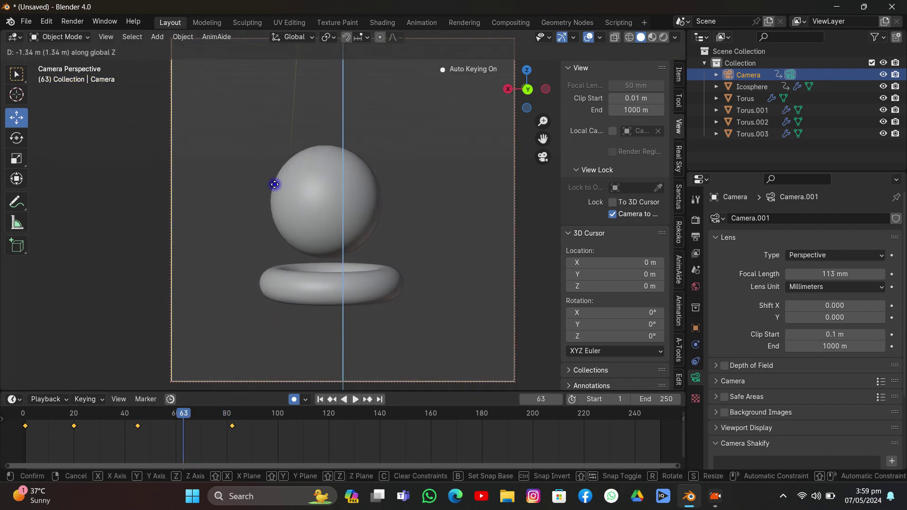
click(275, 184)
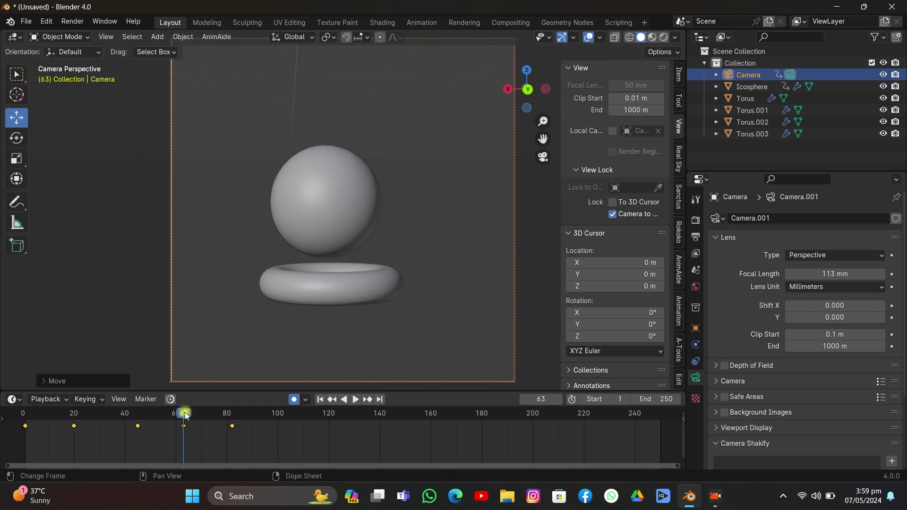
Key the camera's height at frames 53 and 95 to follow the icosphere
drag(185, 416, 159, 415)
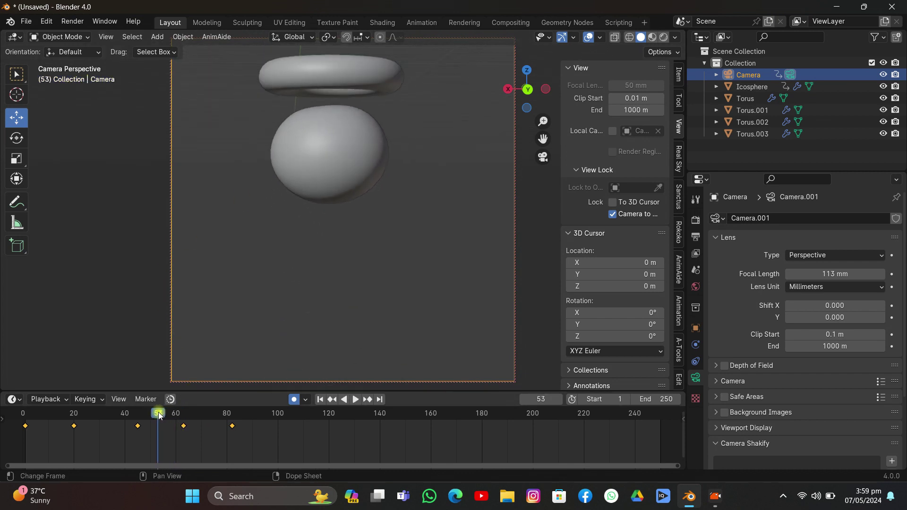
key(g)
key(z)
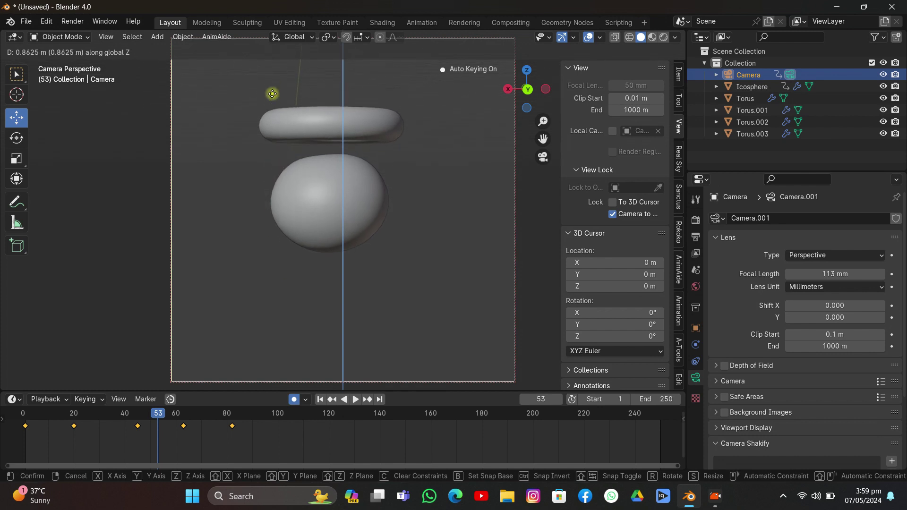
click(285, 76)
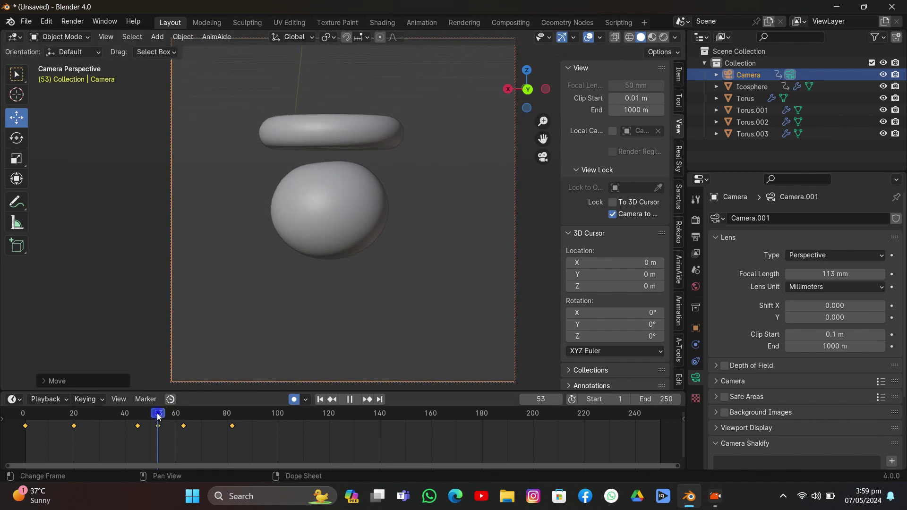
drag(158, 416, 265, 429)
key(g)
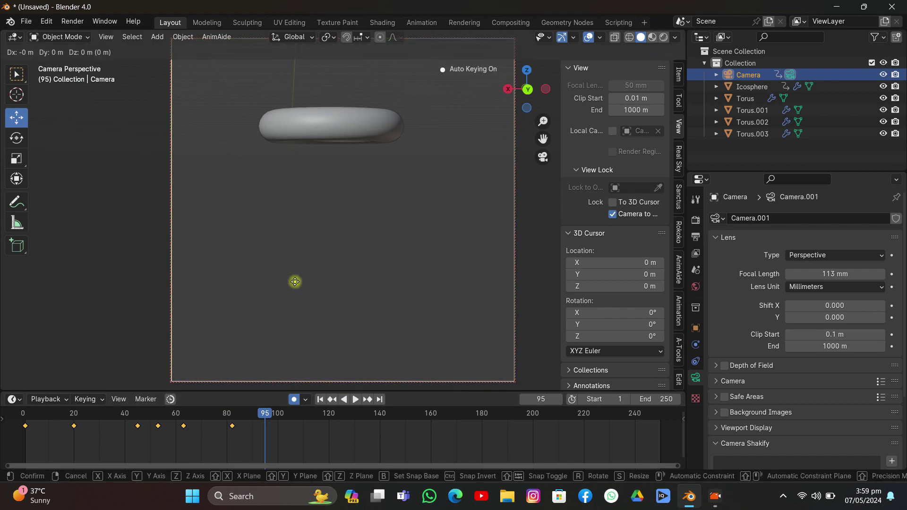
key(z)
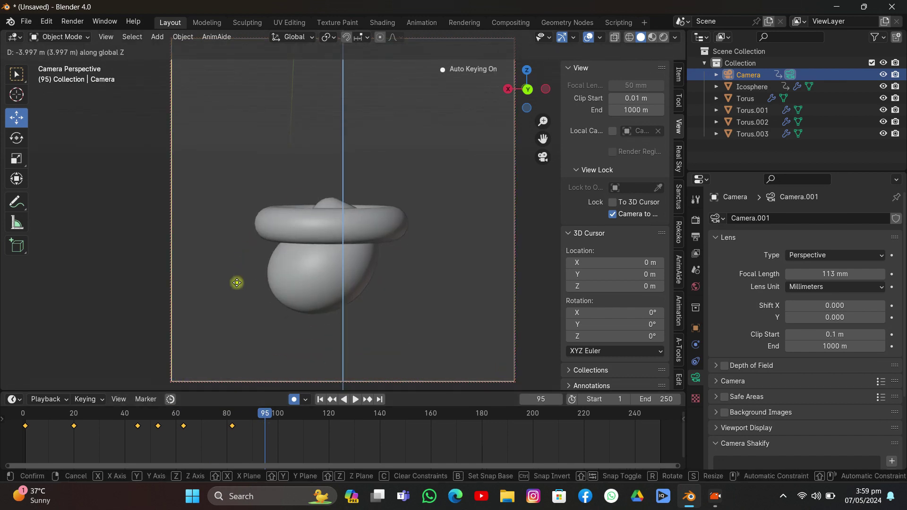
click(243, 328)
Key the camera's height at frames 89 and 85, then begin a vertical move at frame 105
mouse_move(244, 420)
mouse_down()
mouse_move(259, 413)
mouse_move(250, 414)
mouse_up()
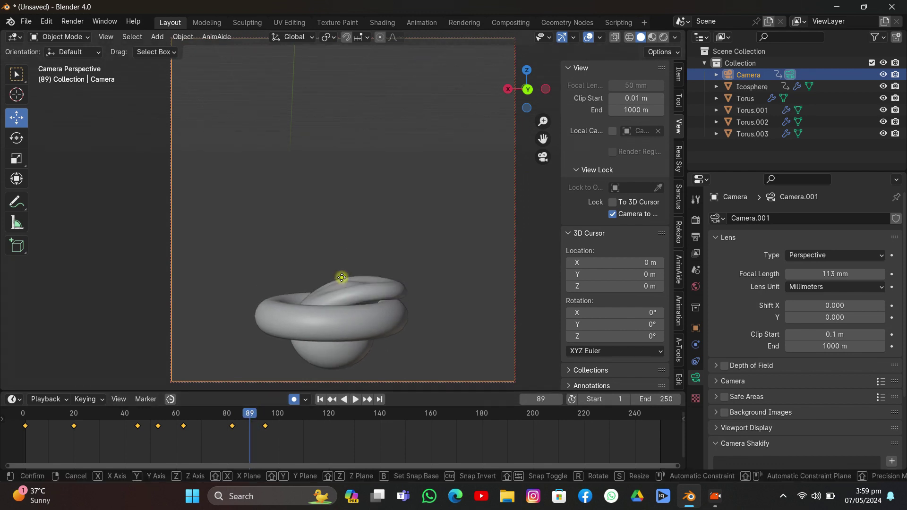
key(g)
key(z)
click(355, 194)
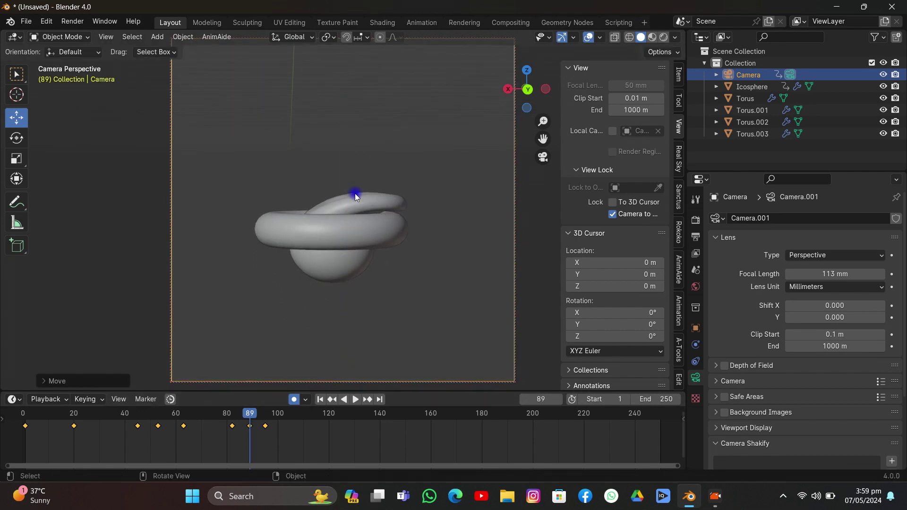
mouse_move(243, 414)
mouse_down()
mouse_move(233, 415)
mouse_move(240, 414)
mouse_up()
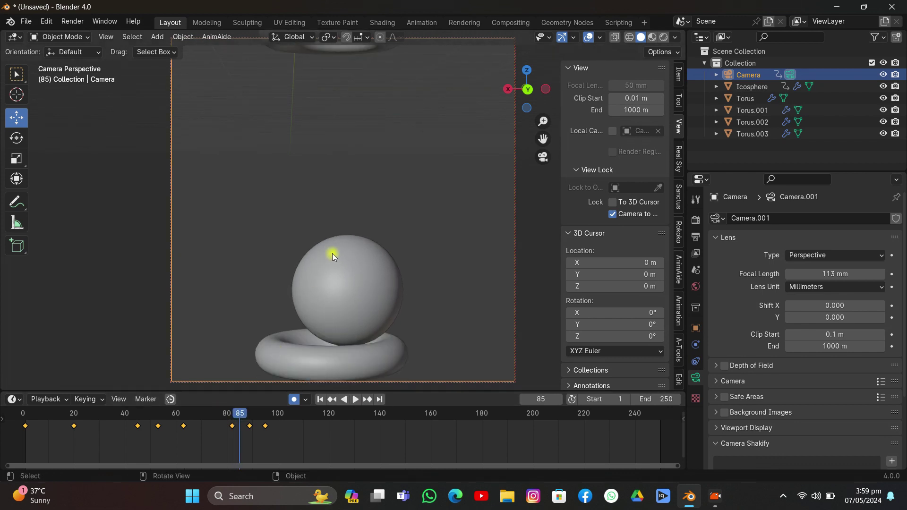
key(g)
key(z)
click(389, 240)
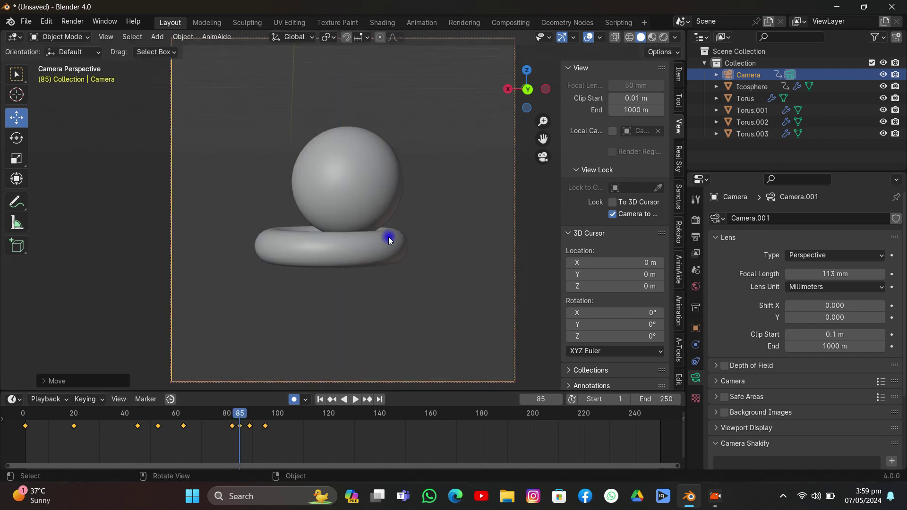
drag(241, 409, 302, 432)
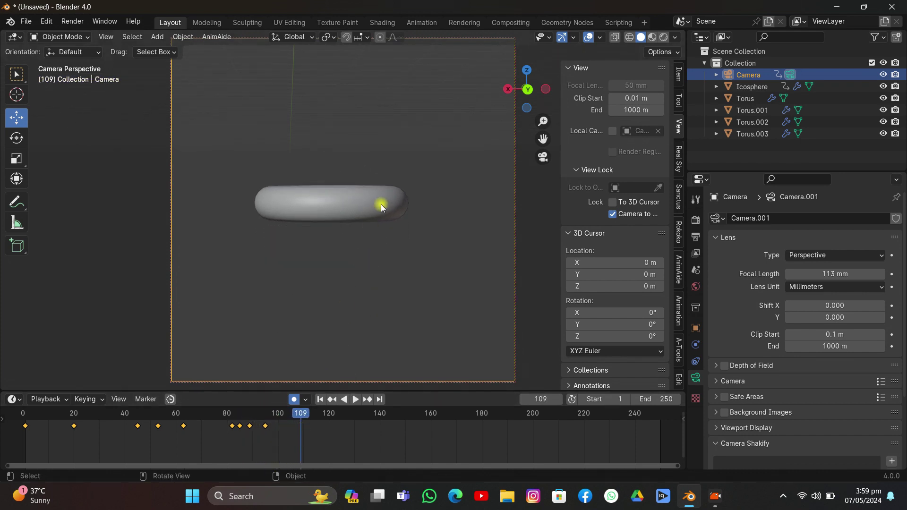
key(g)
key(z)
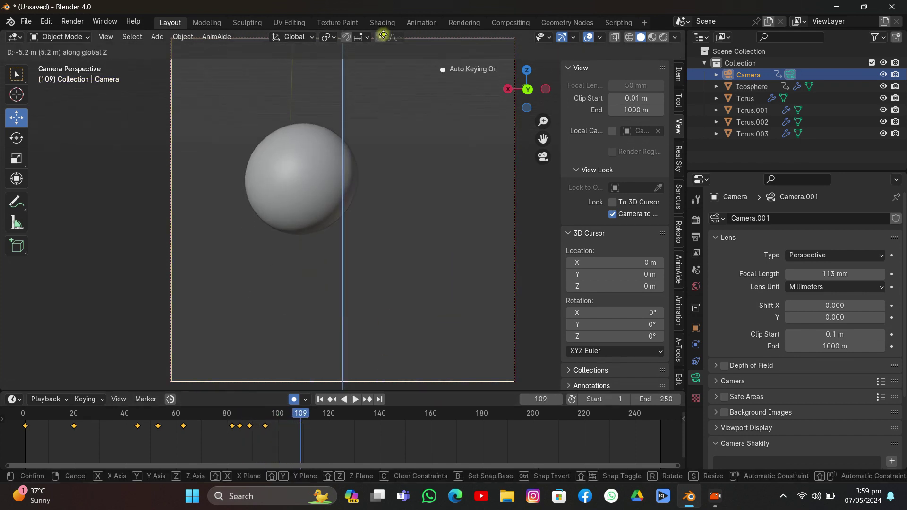
Confirm the camera keyframe at frame 109, set the end frame to 110, and replay from the start
click(379, 347)
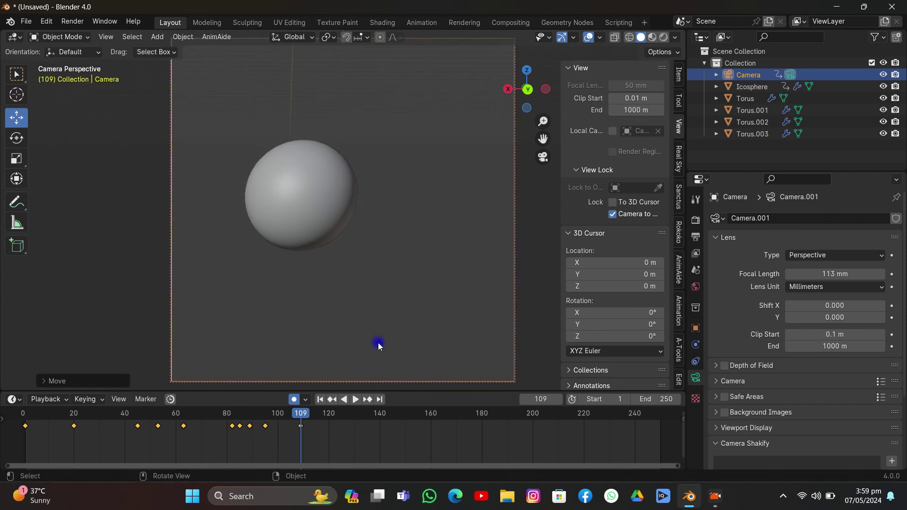
click(659, 401)
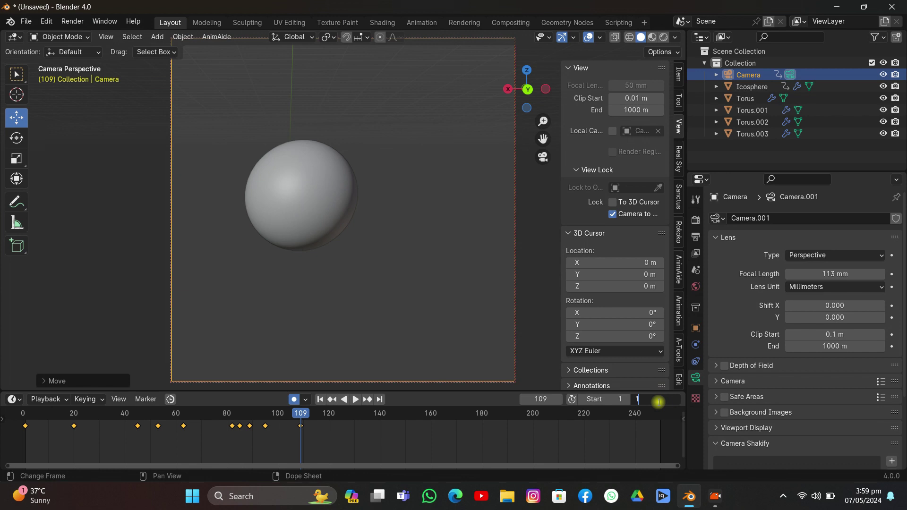
key(Return)
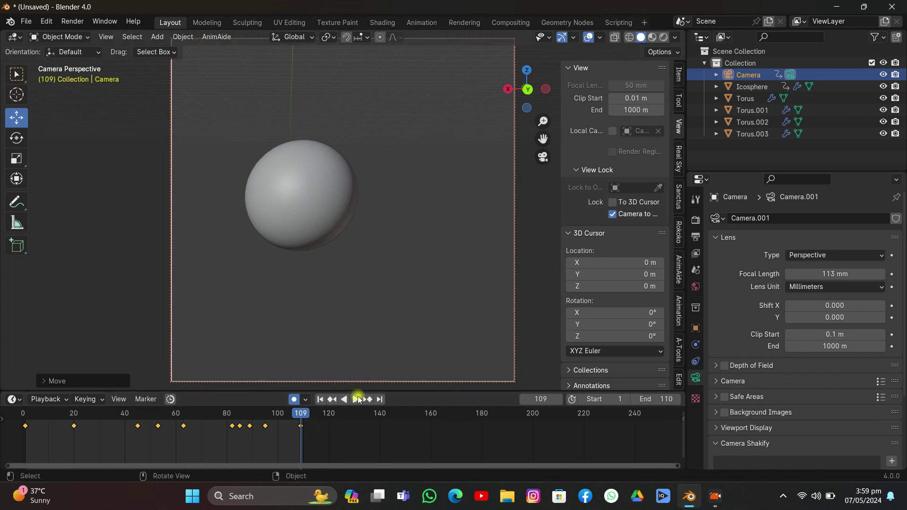
click(321, 400)
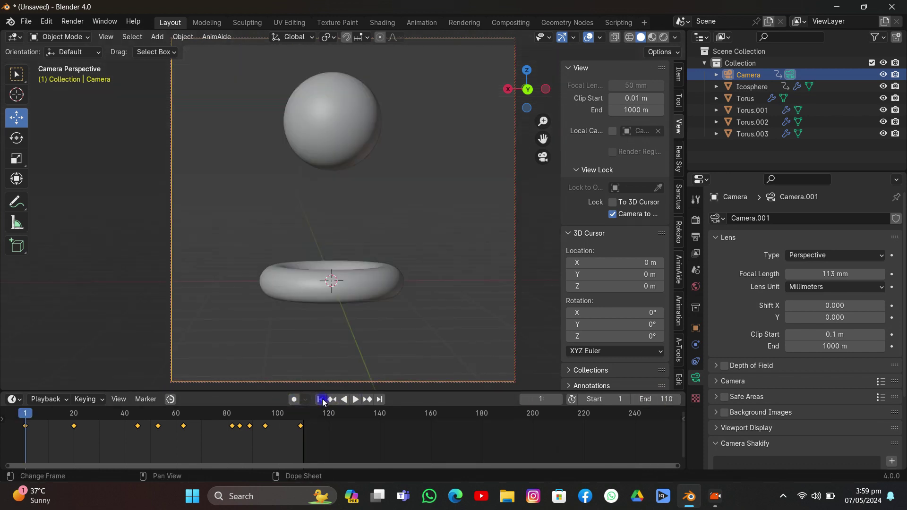
click(354, 400)
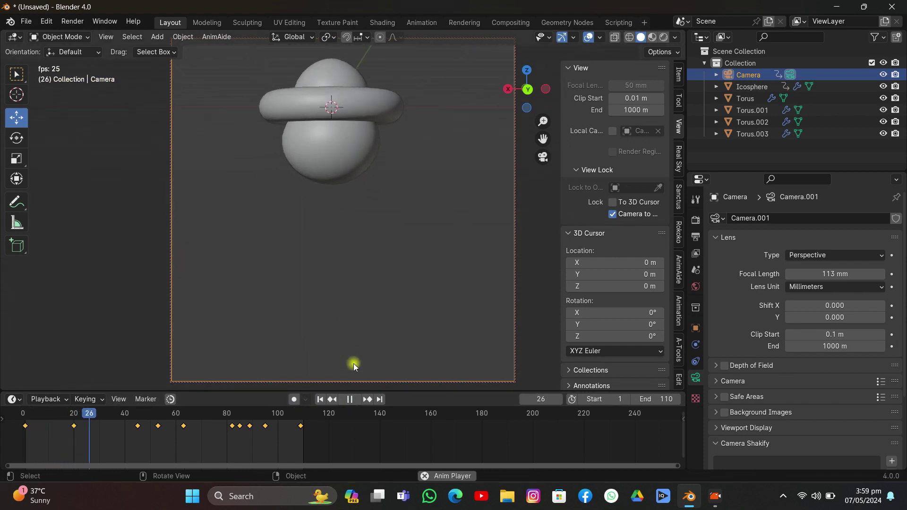
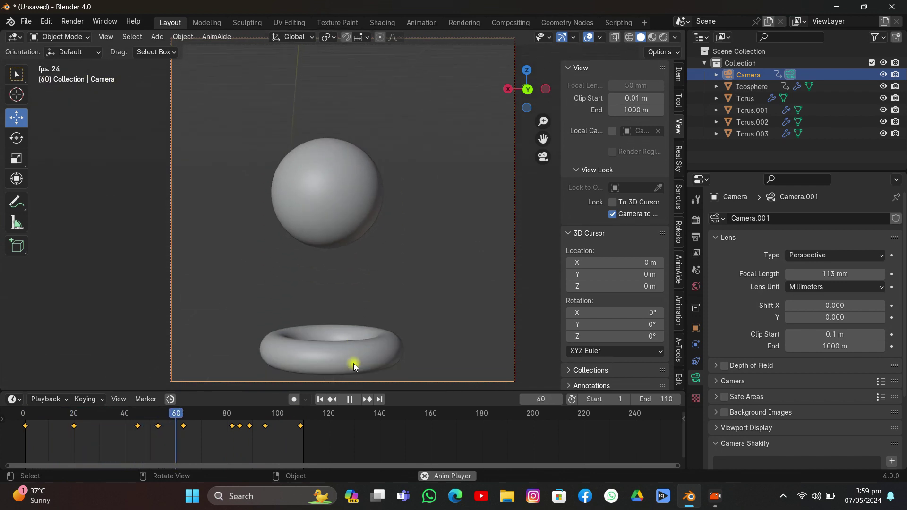
Stop playback, switch to Material Preview at frame 1, and select the torus
key(space)
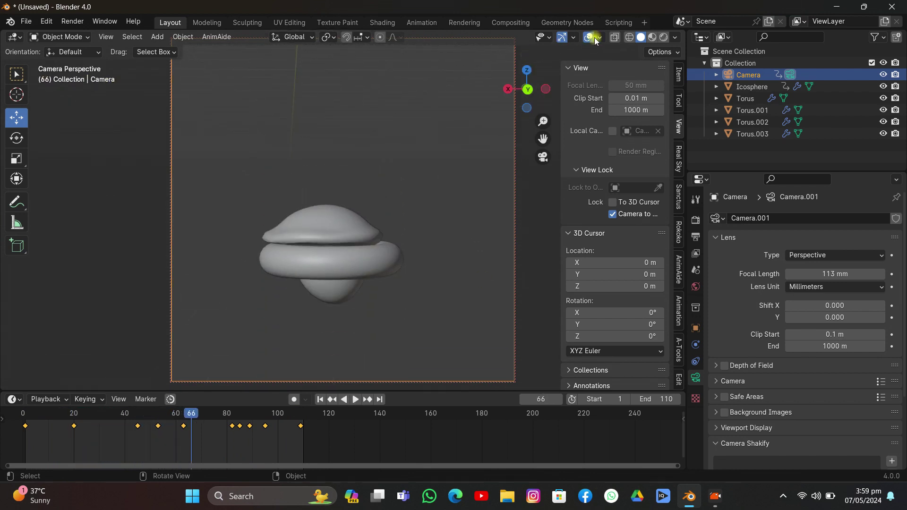
click(652, 38)
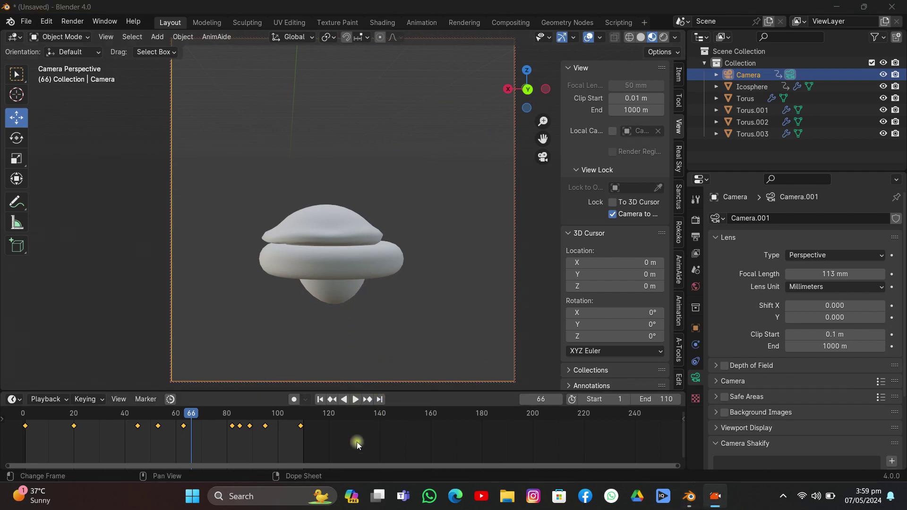
click(319, 399)
click(333, 276)
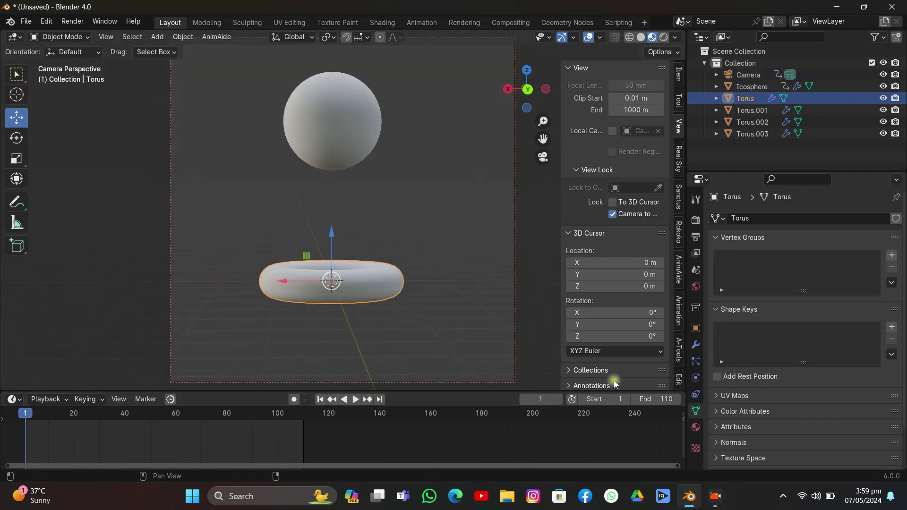
click(695, 426)
Give the torus a new material with Roughness 0 and Transmission Weight 1
click(820, 270)
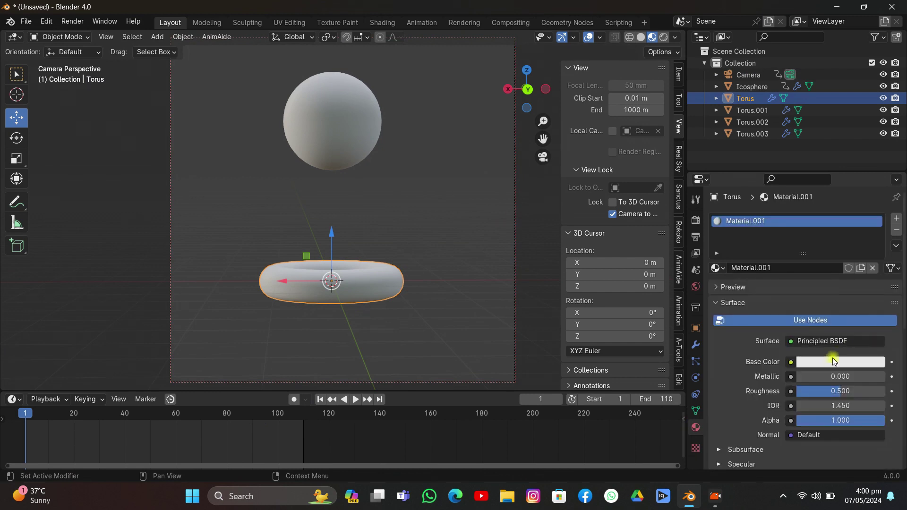
drag(820, 395, 799, 395)
scroll(787, 381, down, 6)
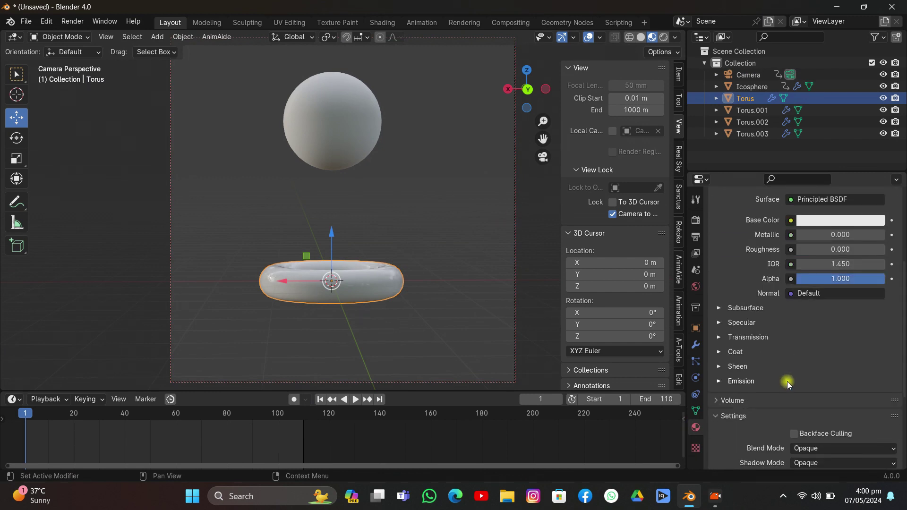
click(758, 339)
click(840, 352)
text(1)
key(Return)
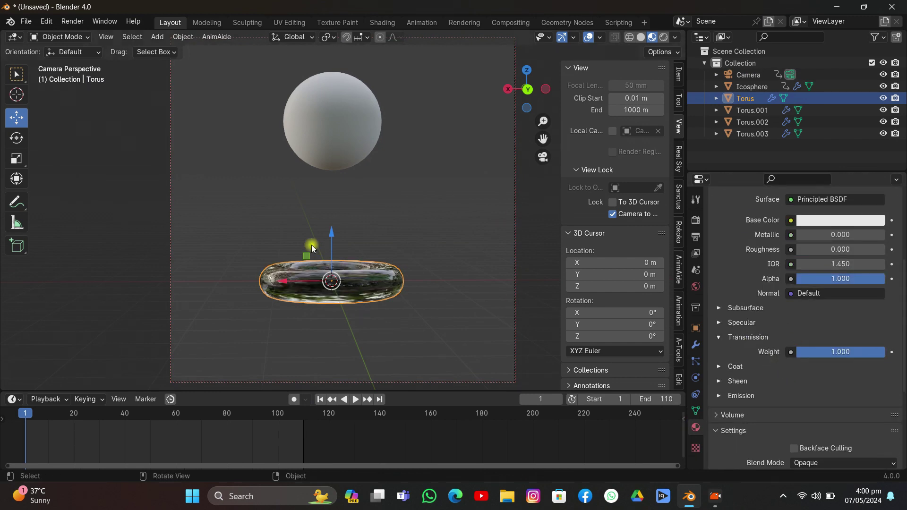
Select the icosphere, hide the sidebar, and split the viewport into a Shader Editor
click(332, 157)
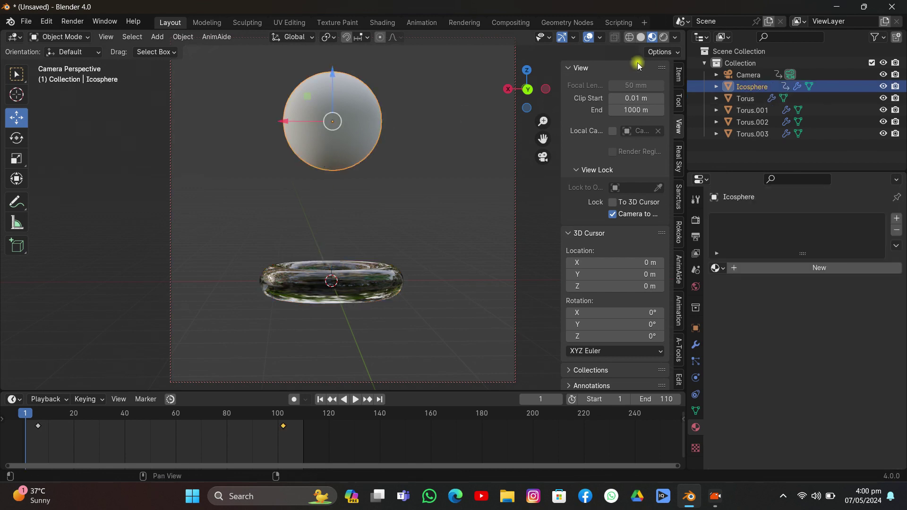
drag(561, 91, 687, 78)
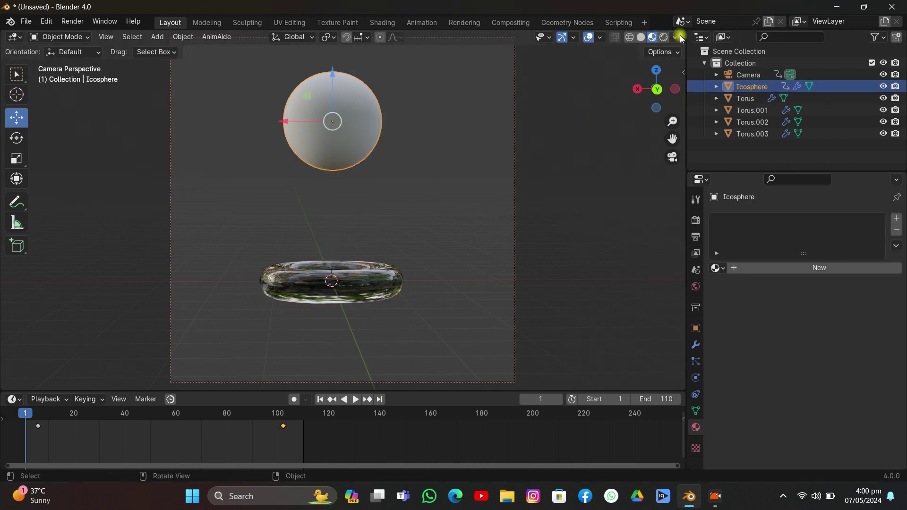
drag(655, 34, 428, 76)
click(442, 37)
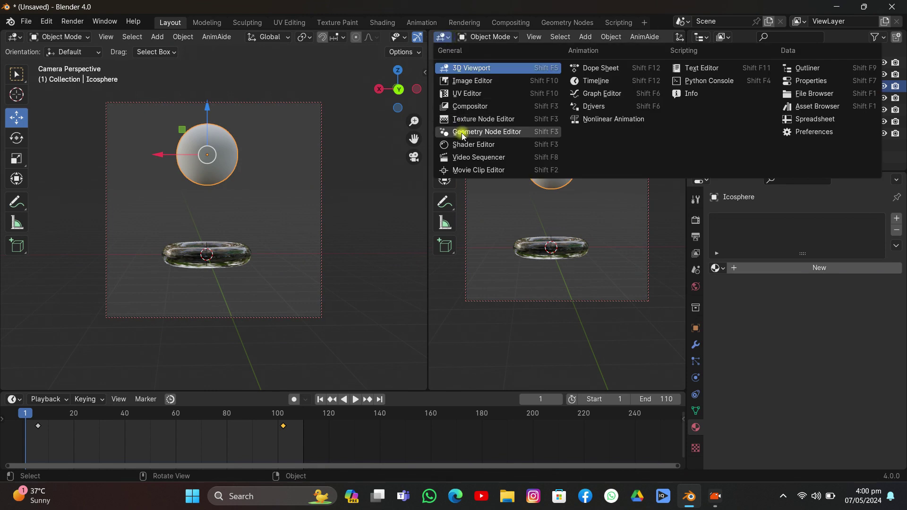
click(461, 142)
Add a new Material.002 to the icosphere and tidy the node editor view
click(762, 267)
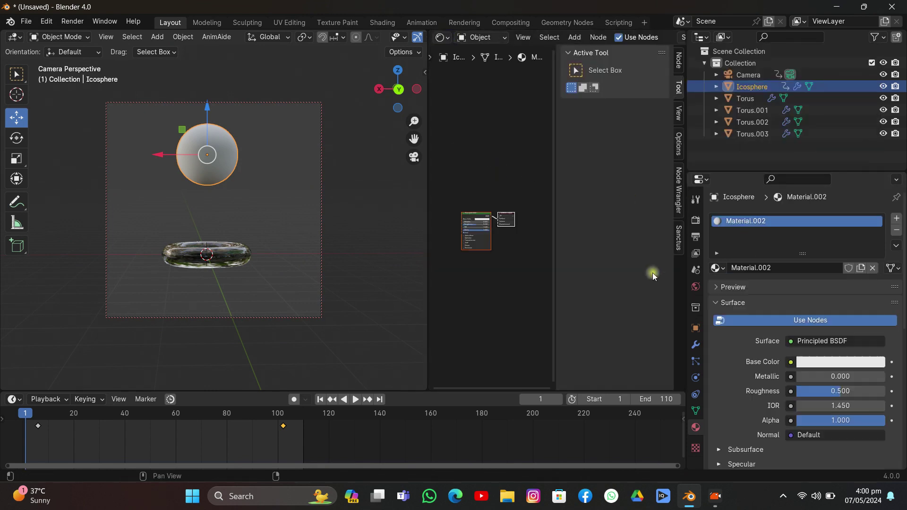
drag(555, 218, 674, 223)
scroll(591, 240, up, 5)
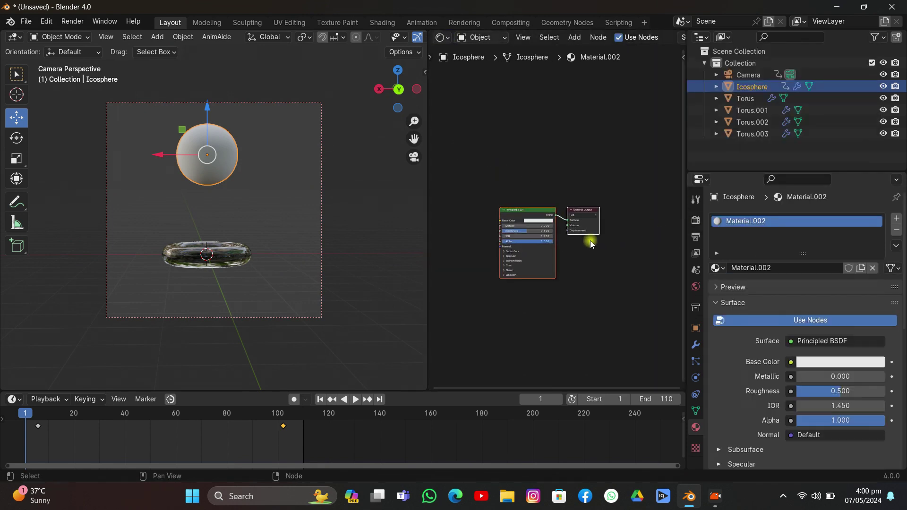
scroll(571, 196, up, 1)
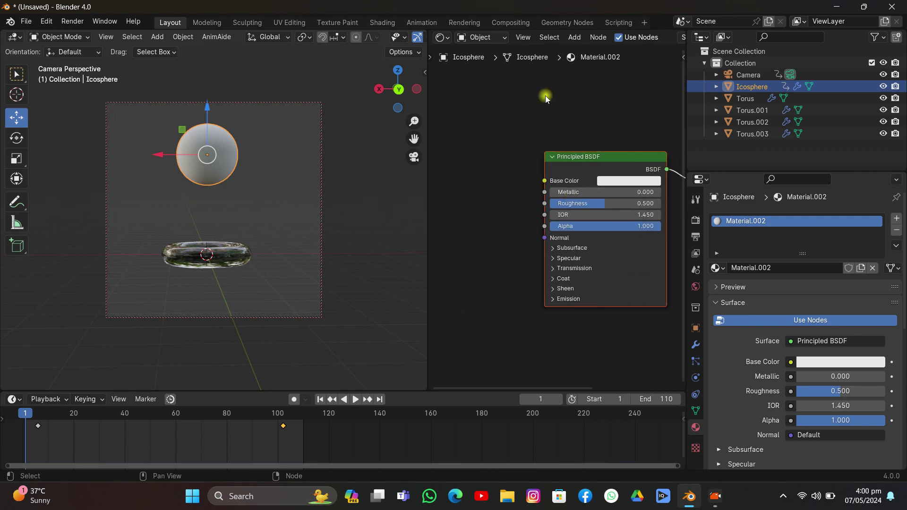
Set the icosphere material's Metallic to 0.353 and make its Base Color black
click(573, 38)
drag(574, 191, 613, 192)
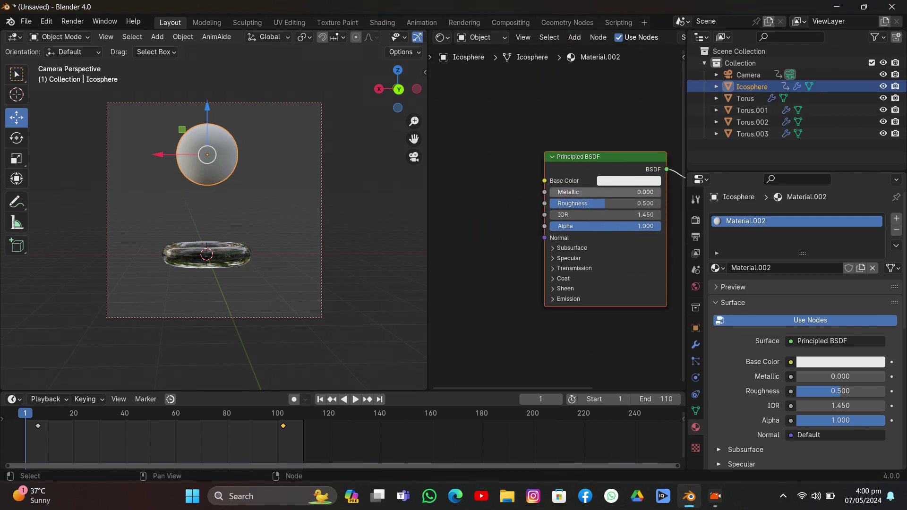
click(628, 180)
scroll(661, 197, down, 15)
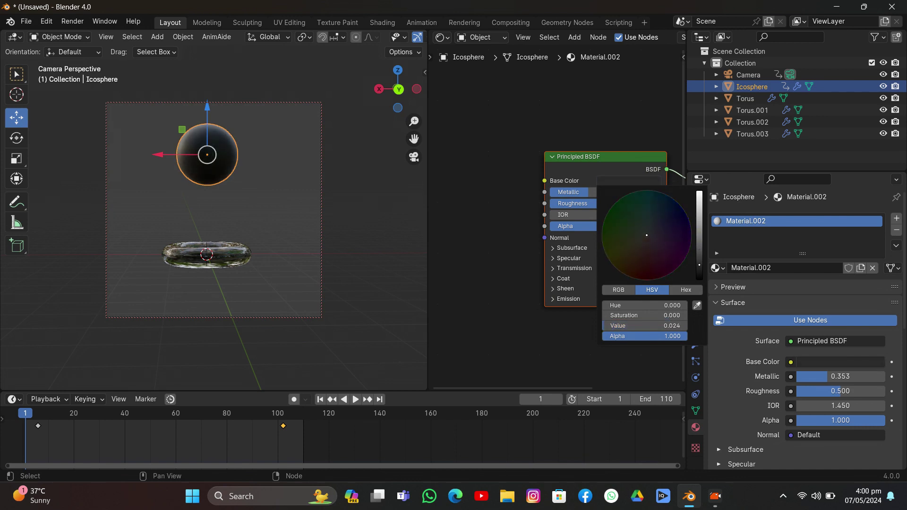
Add an Image Texture node linked to Base Color and browse for its image
click(574, 37)
mouse_move(588, 106)
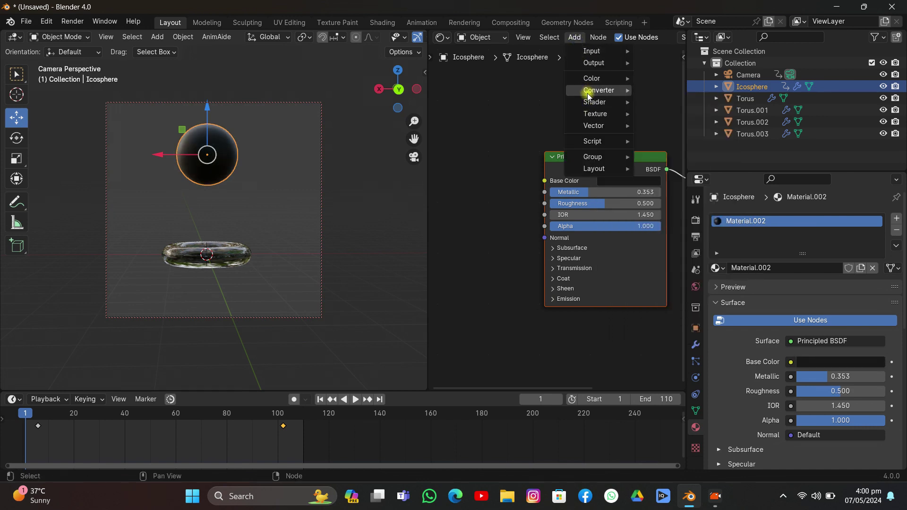
click(664, 200)
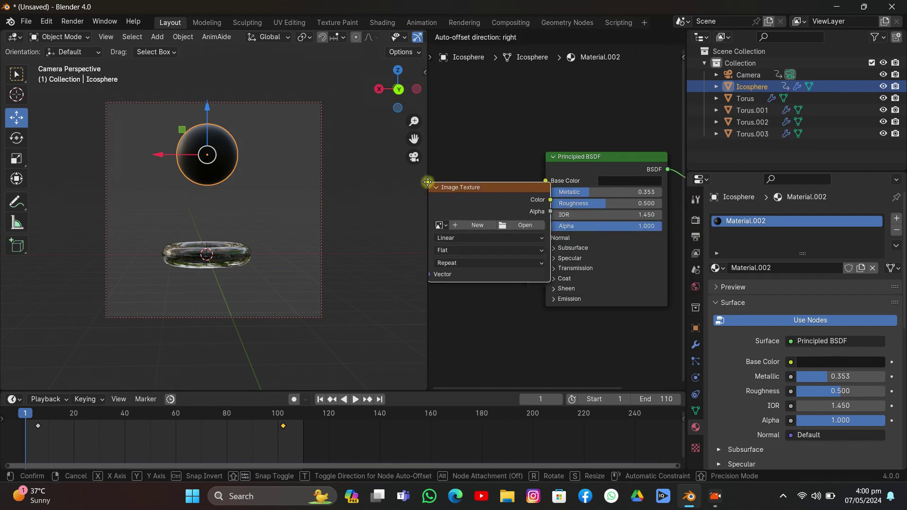
click(520, 194)
drag(537, 192, 589, 181)
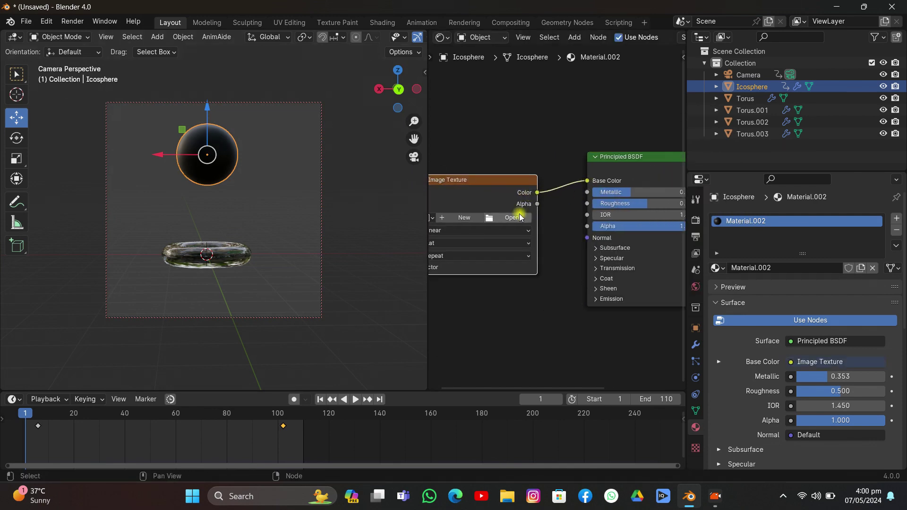
click(512, 218)
Load Scratches_12.png from E:\assets\Free Surface Imperfections into the Image Texture node
scroll(140, 255, down, 2)
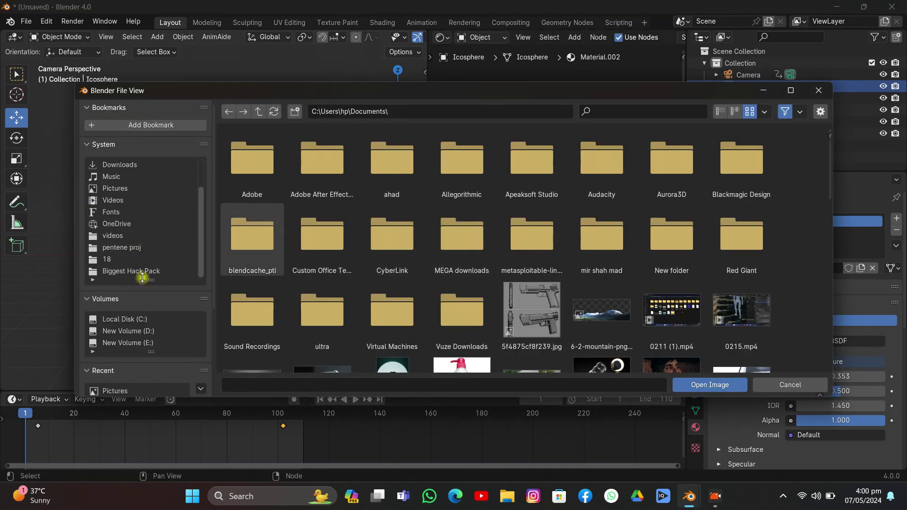
click(128, 342)
double_click(254, 163)
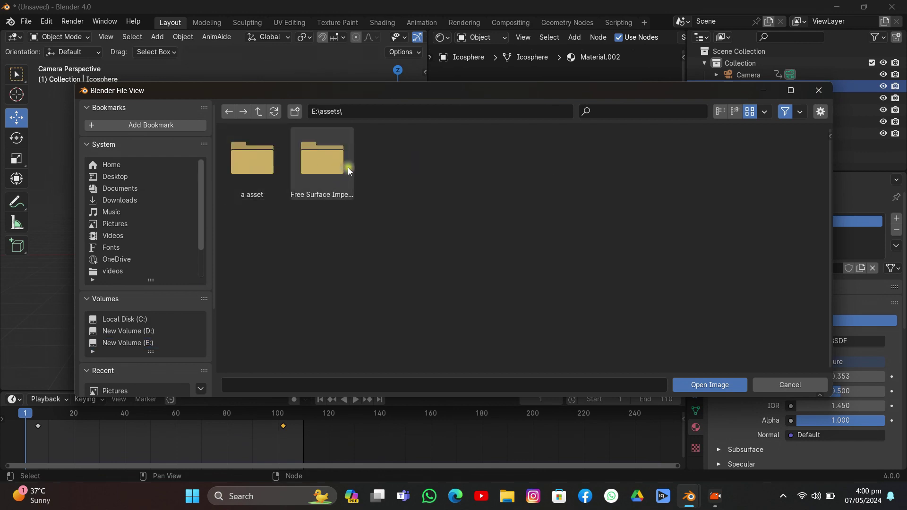
double_click(350, 196)
double_click(274, 154)
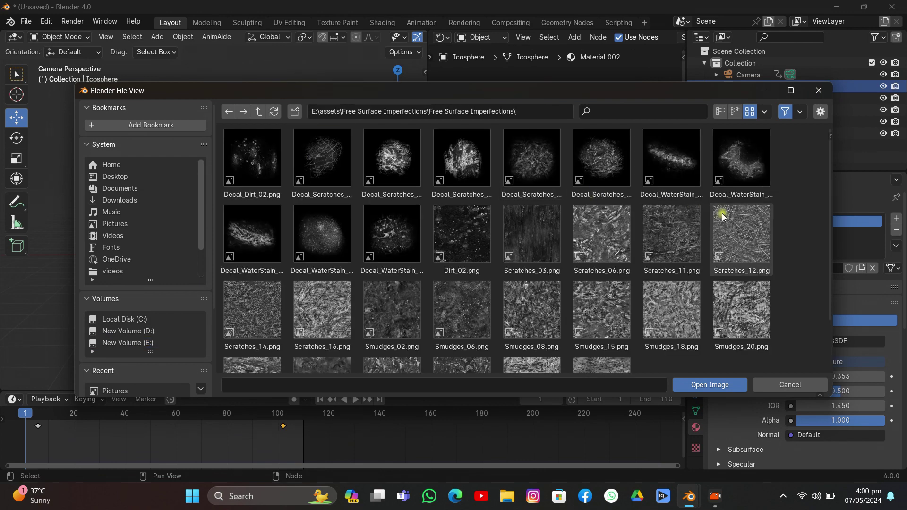
double_click(767, 233)
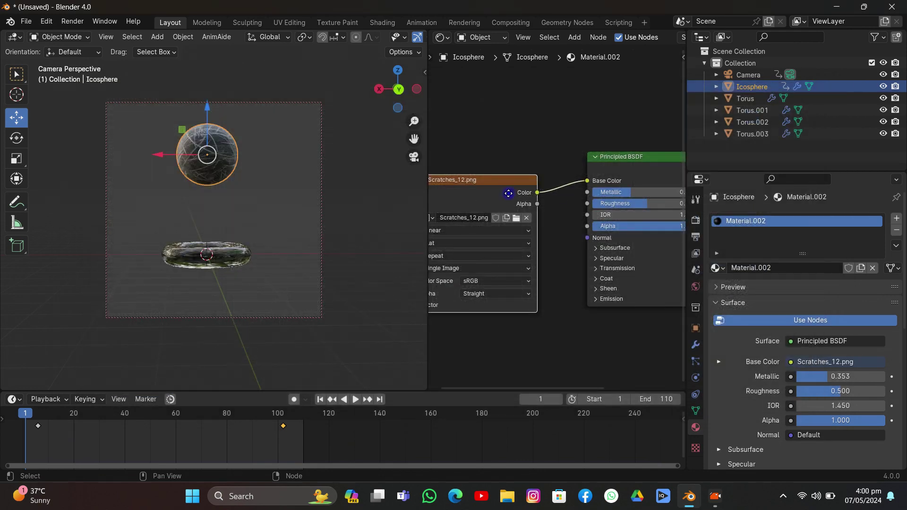
Relink the texture Color to Roughness and add a Color Ramp node
drag(587, 180, 586, 203)
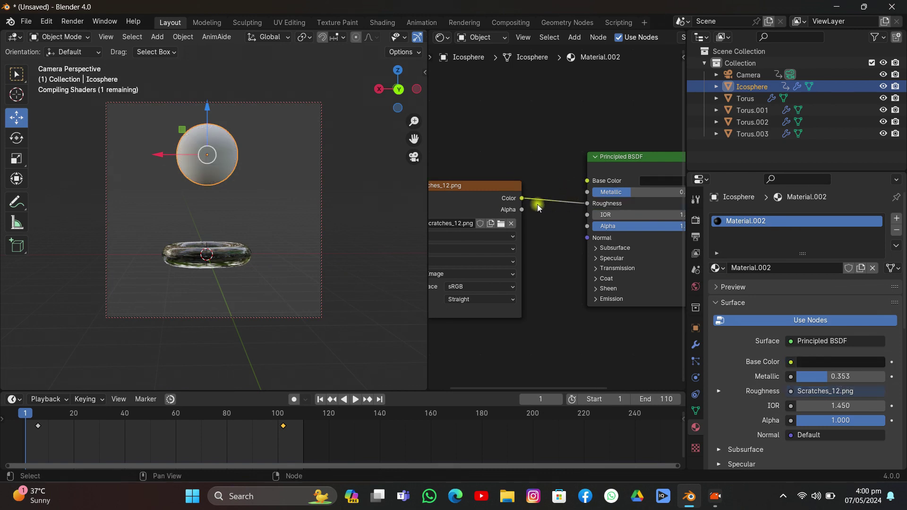
drag(501, 202, 449, 222)
click(574, 37)
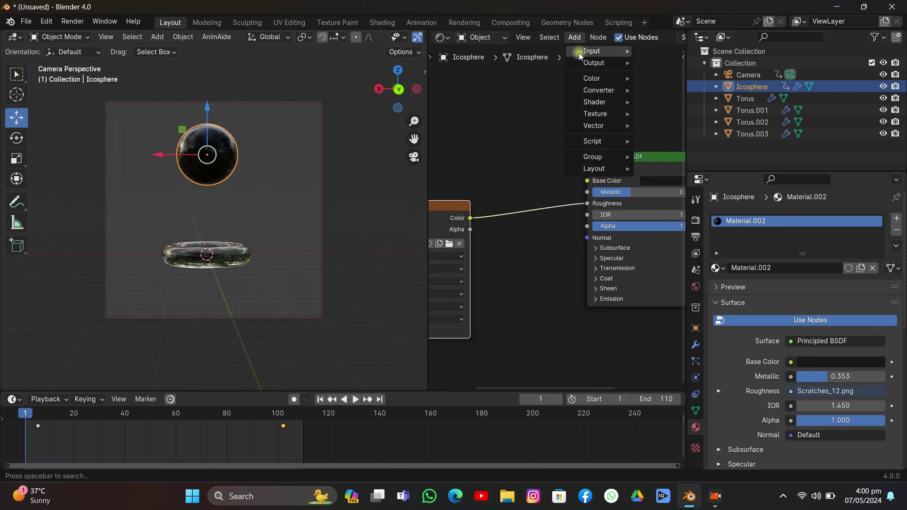
mouse_move(597, 90)
click(671, 114)
click(588, 211)
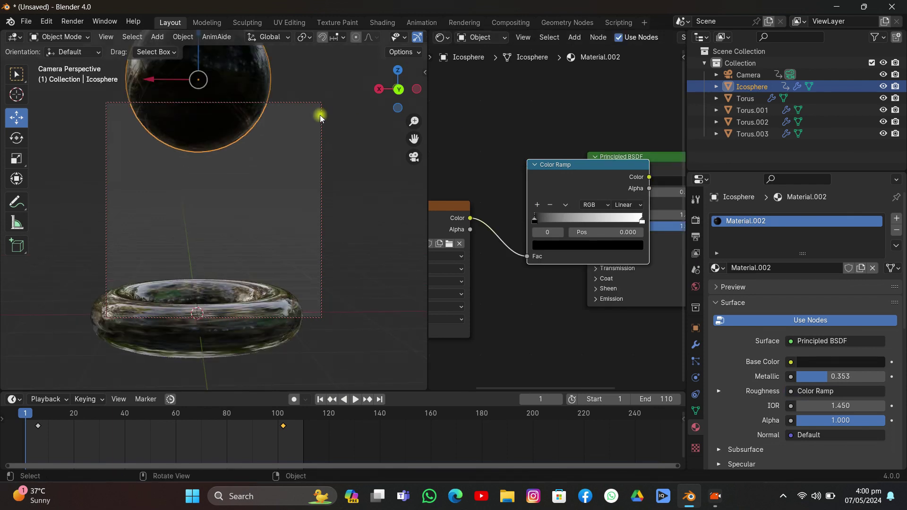
scroll(315, 115, down, 3)
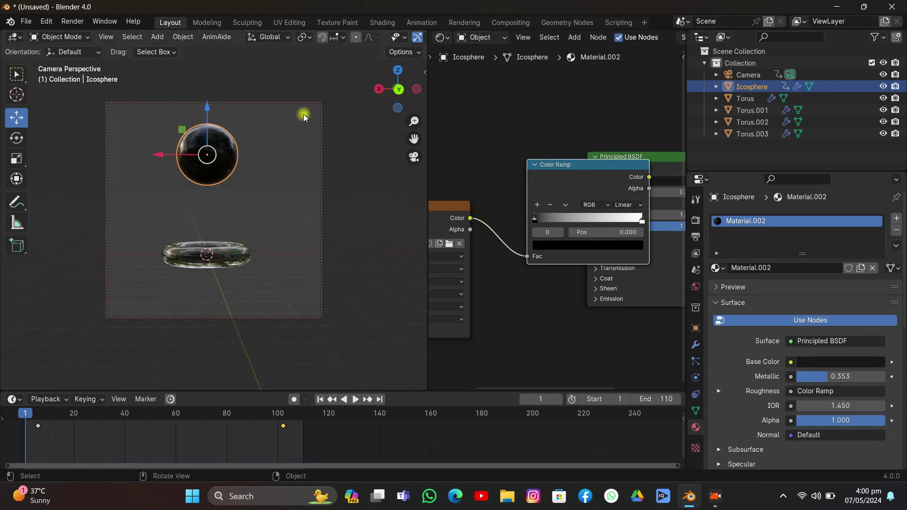
Advance to frame 8, enable Lock Camera to View, and pan the camera down
key(space)
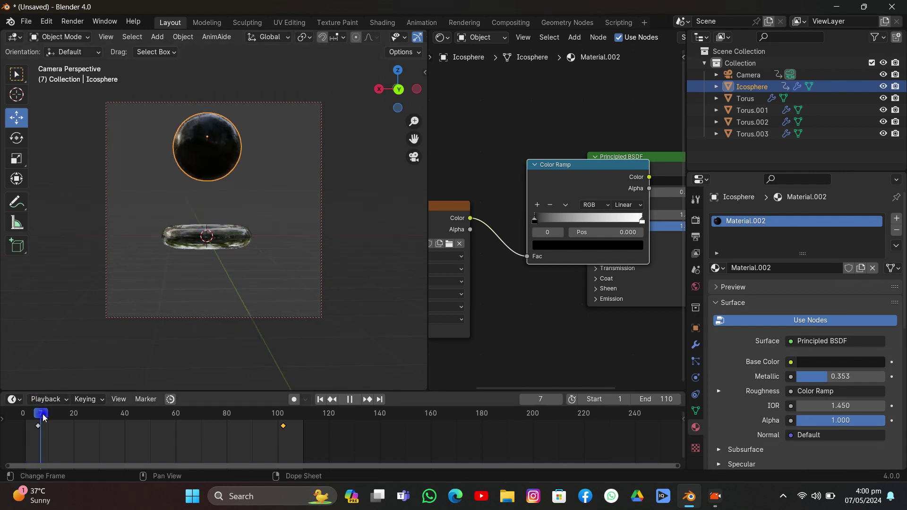
key(n)
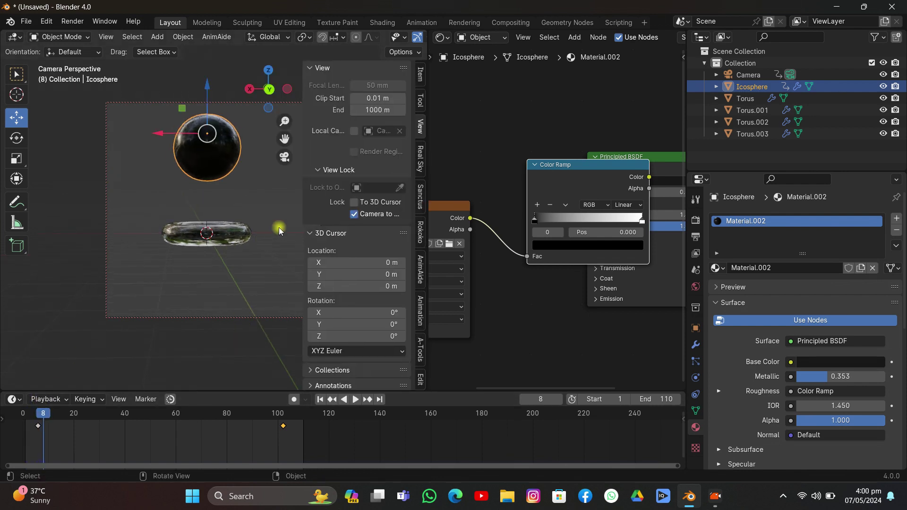
click(355, 214)
key(n)
scroll(356, 217, up, 5)
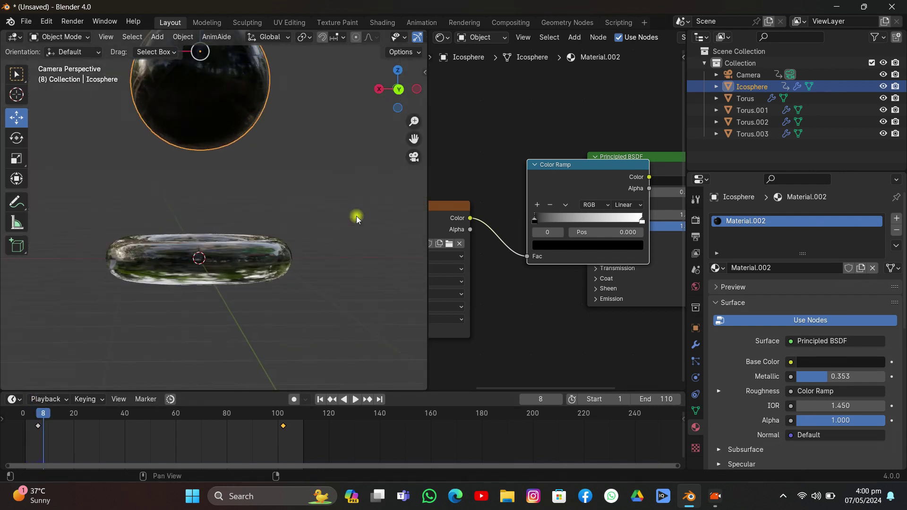
drag(414, 138, 435, 239)
Insert the Color Ramp on the Roughness link and move its stop to 0.309
drag(563, 164, 511, 135)
drag(466, 209, 370, 164)
scroll(371, 156, up, 5)
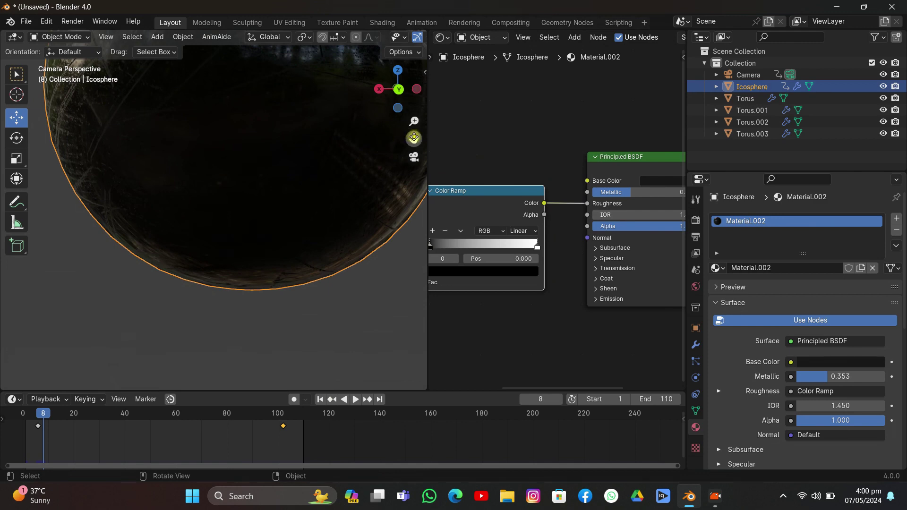
drag(414, 138, 352, 189)
scroll(507, 202, down, 2)
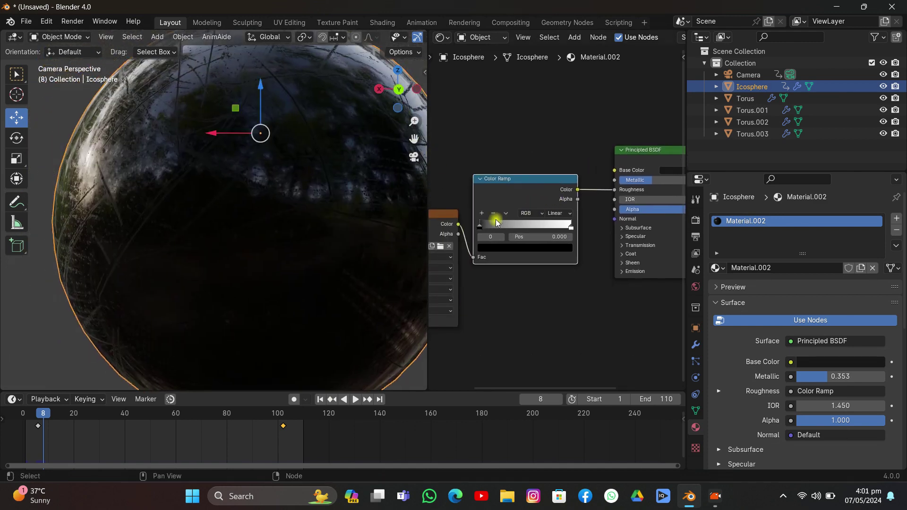
drag(480, 230, 510, 230)
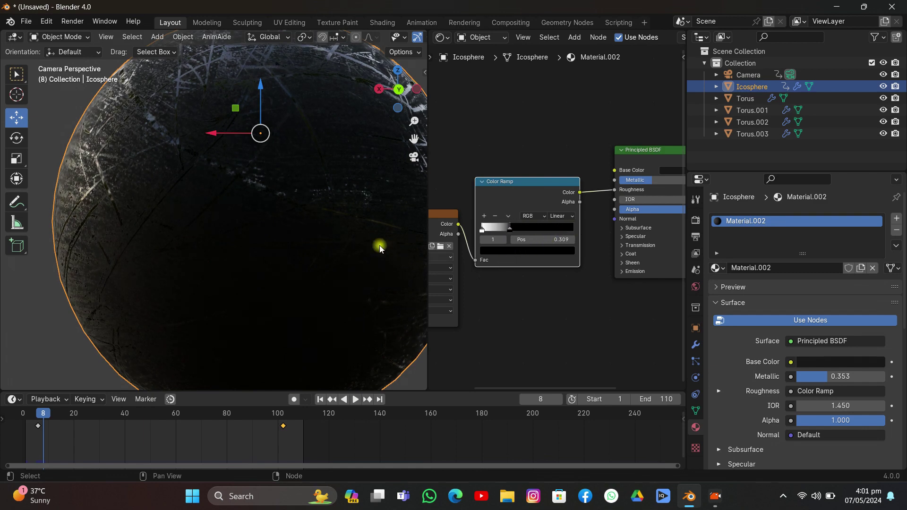
scroll(324, 215, down, 5)
click(347, 186)
scroll(348, 186, down, 4)
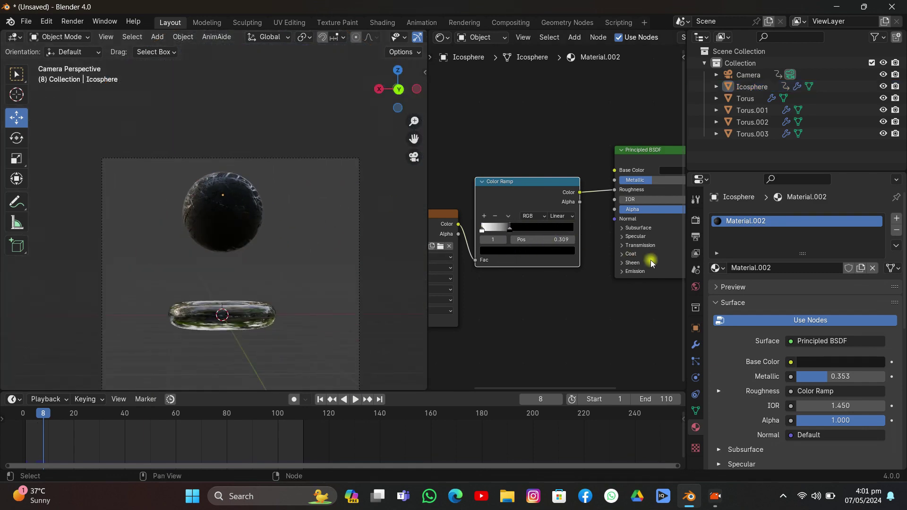
Set the world Color to an Environment Texture using lythwood_lounge_8k.exr from the hdri folder
click(697, 285)
click(789, 296)
click(548, 350)
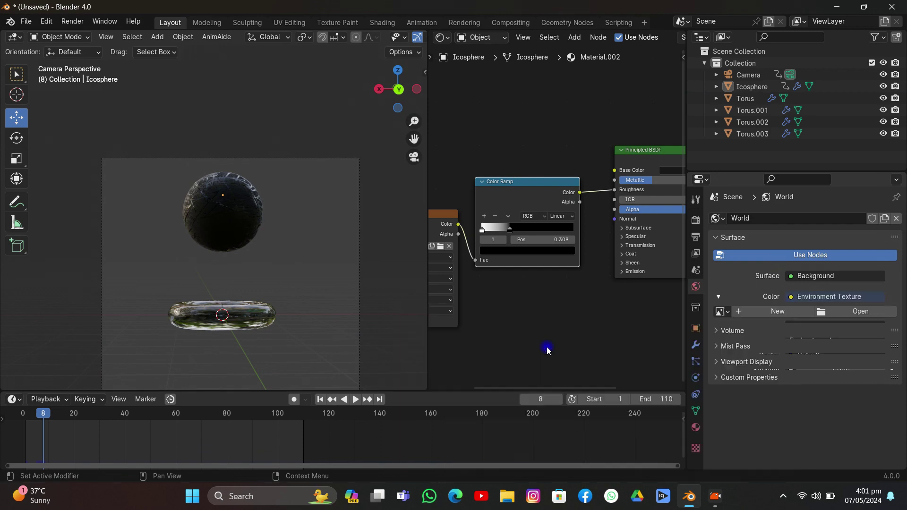
click(860, 311)
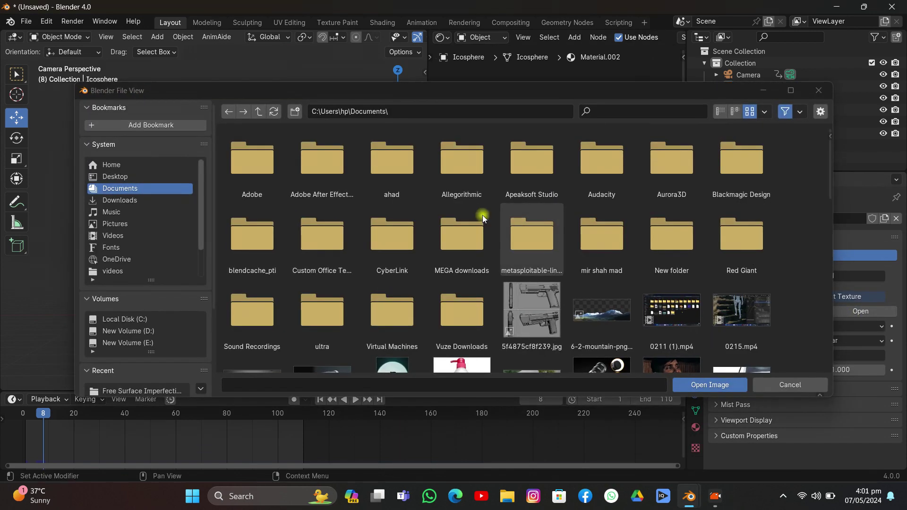
click(142, 331)
click(127, 342)
double_click(246, 190)
double_click(247, 186)
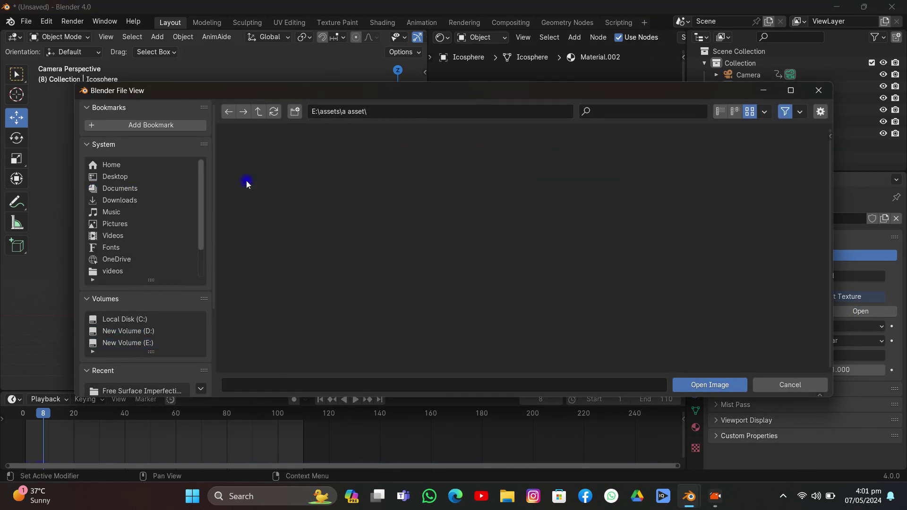
double_click(602, 161)
double_click(260, 172)
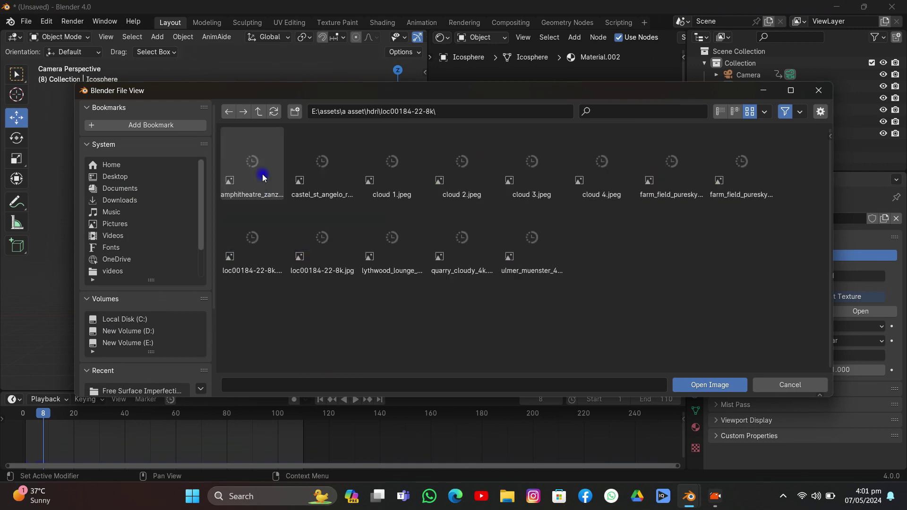
double_click(376, 240)
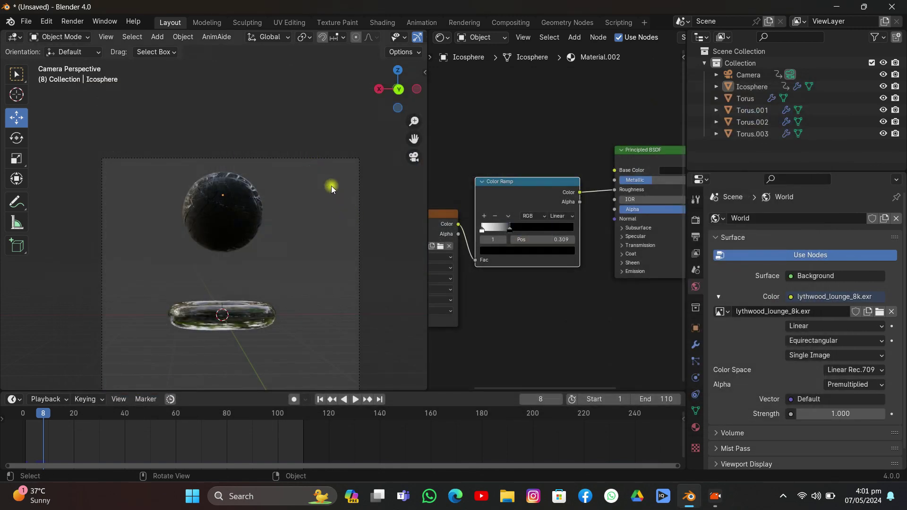
Preview the HDRI-lit lounge scene in the viewport shading
scroll(404, 39, down, 4)
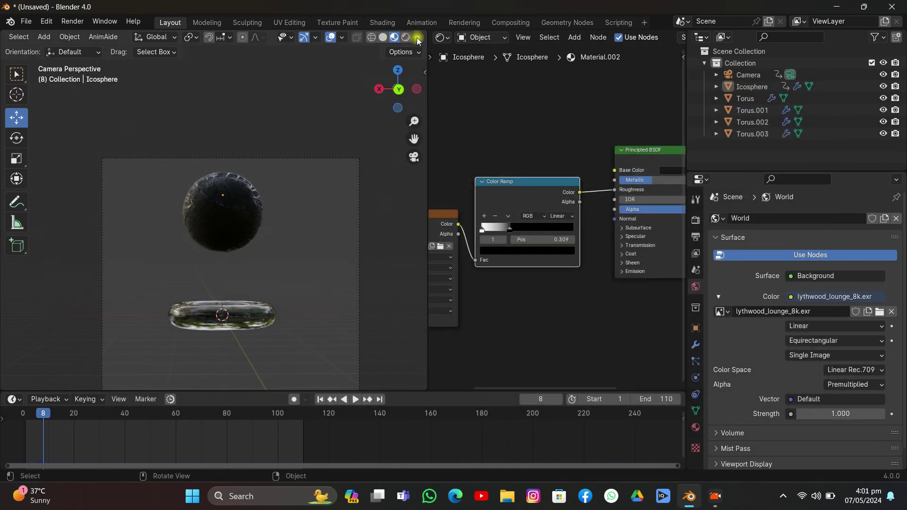
click(418, 37)
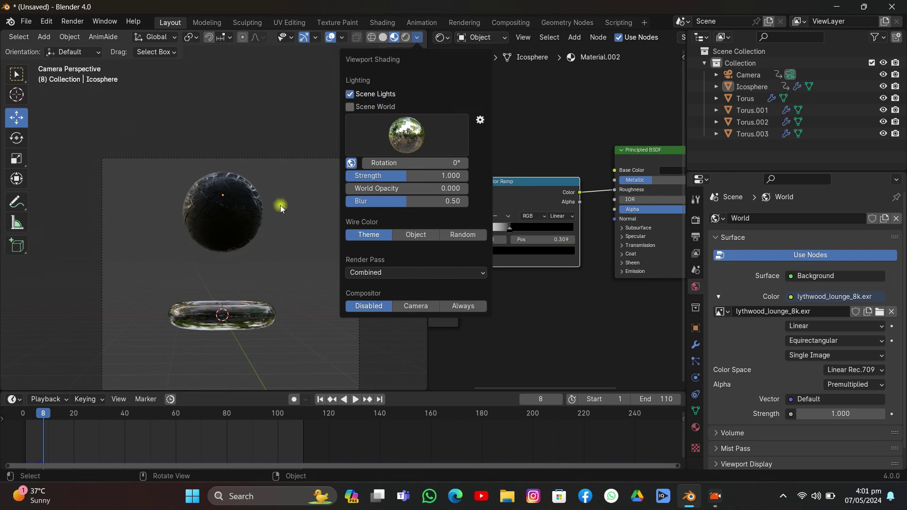
scroll(279, 164, up, 6)
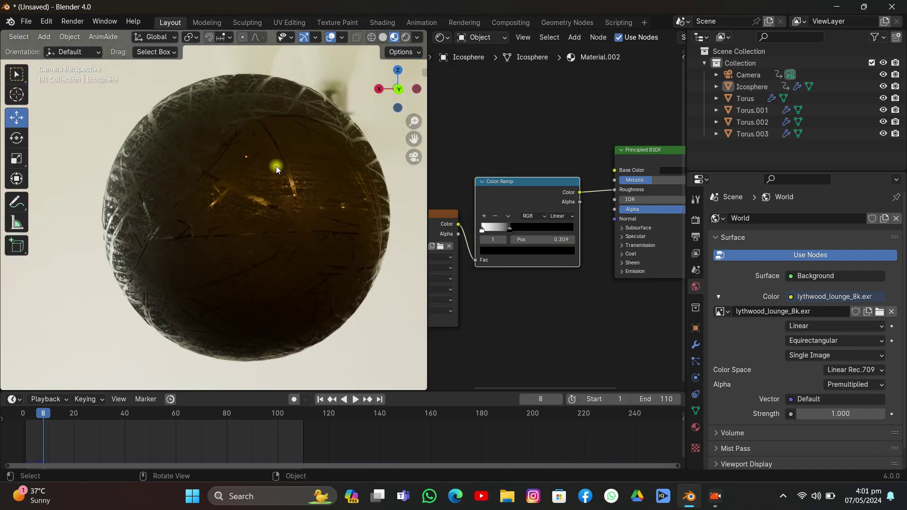
scroll(281, 164, down, 6)
scroll(284, 166, up, 6)
scroll(287, 162, down, 6)
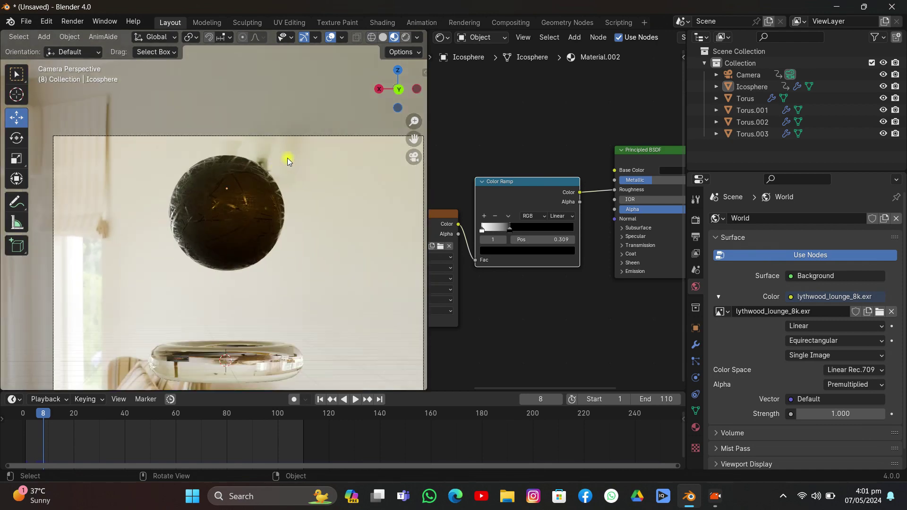
scroll(308, 177, up, 3)
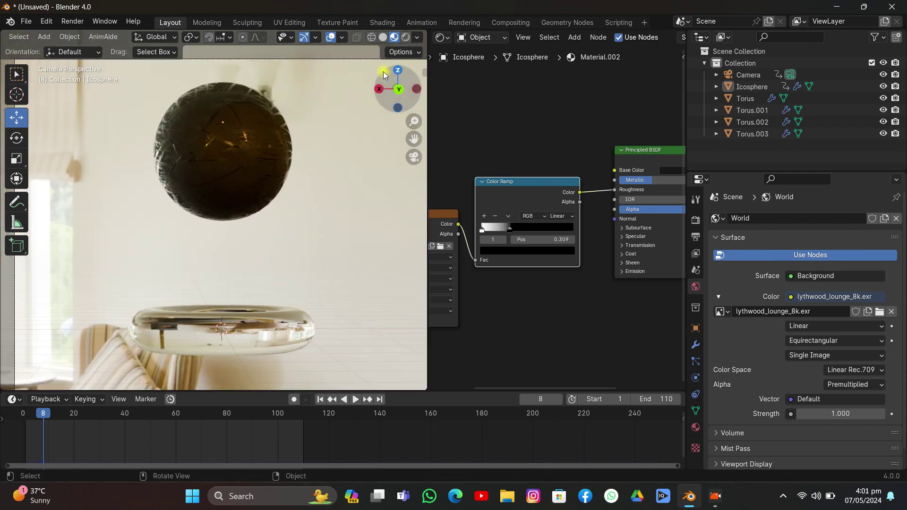
Play the animation, then return to frame 1 and select the Icosphere
key(space)
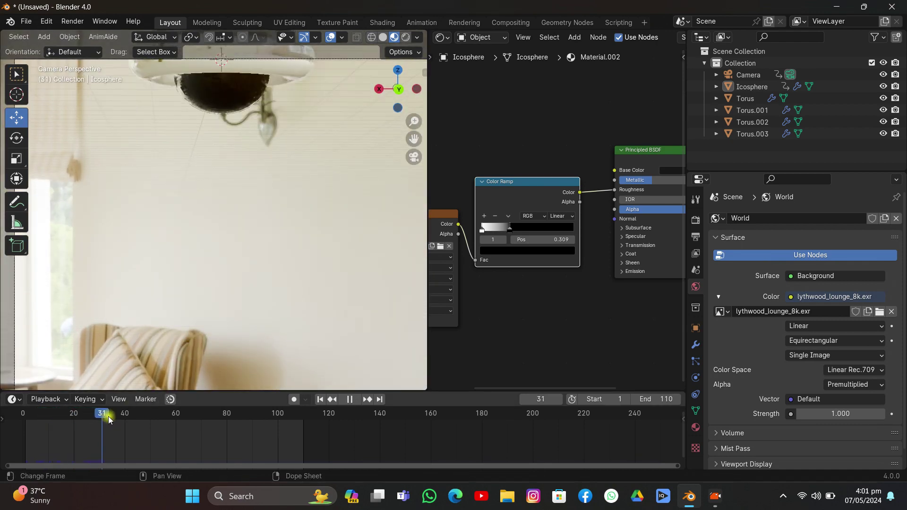
key(space)
scroll(231, 270, down, 3)
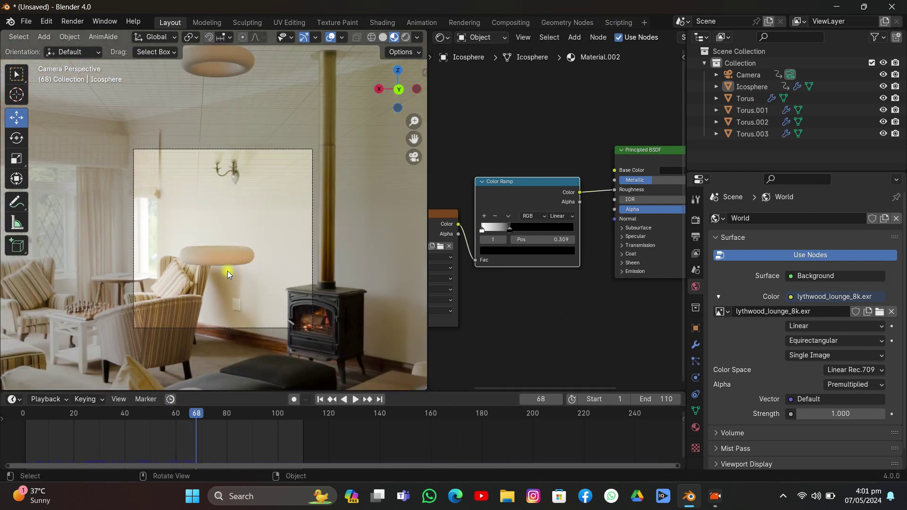
drag(194, 414, 171, 414)
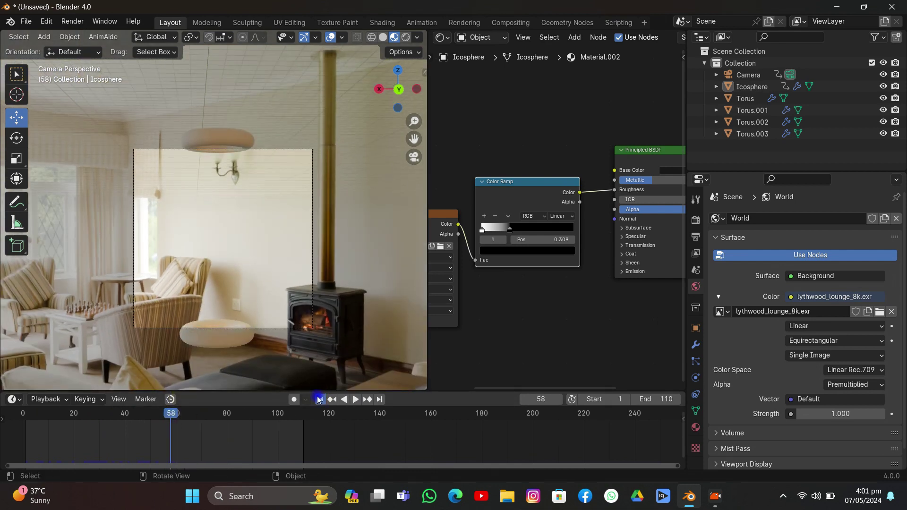
click(320, 399)
click(223, 208)
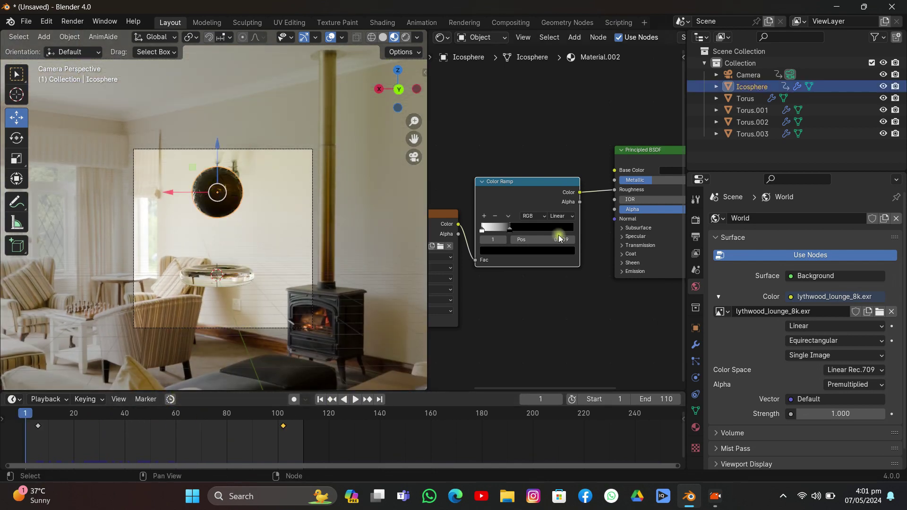
Bake the Icosphere's cloth simulation cache and play it back, stopping at frame 46
click(695, 378)
scroll(806, 346, down, 5)
scroll(806, 347, down, 10)
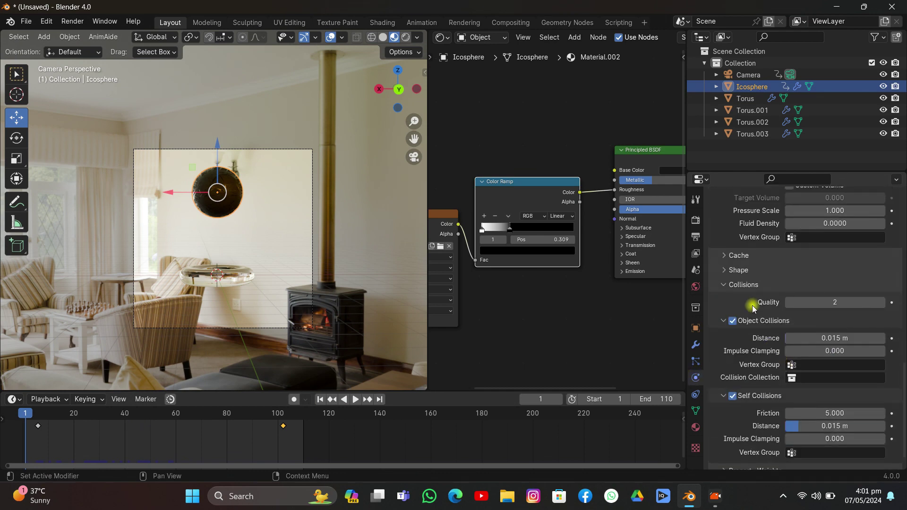
click(729, 255)
click(756, 394)
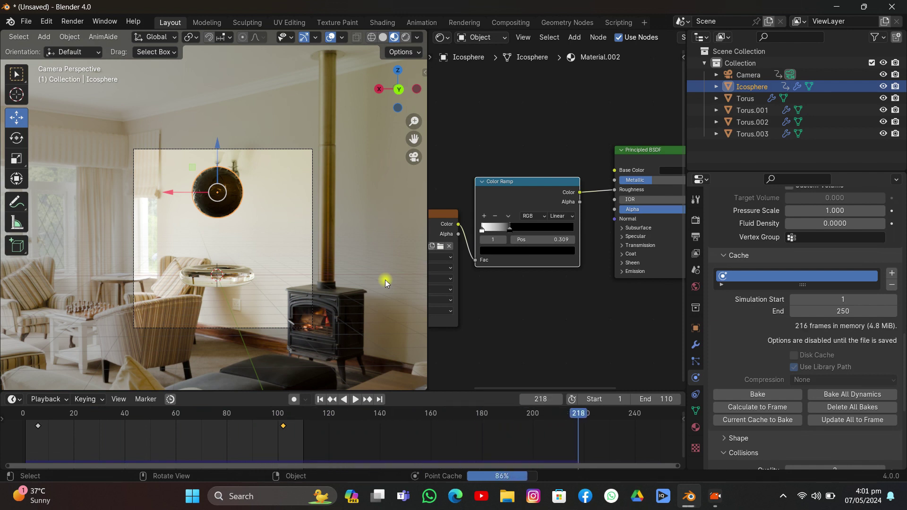
click(355, 399)
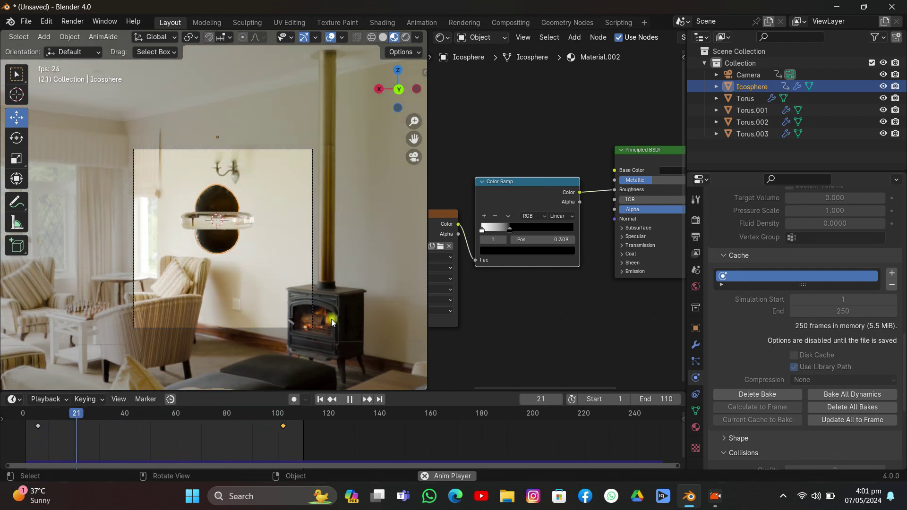
click(348, 400)
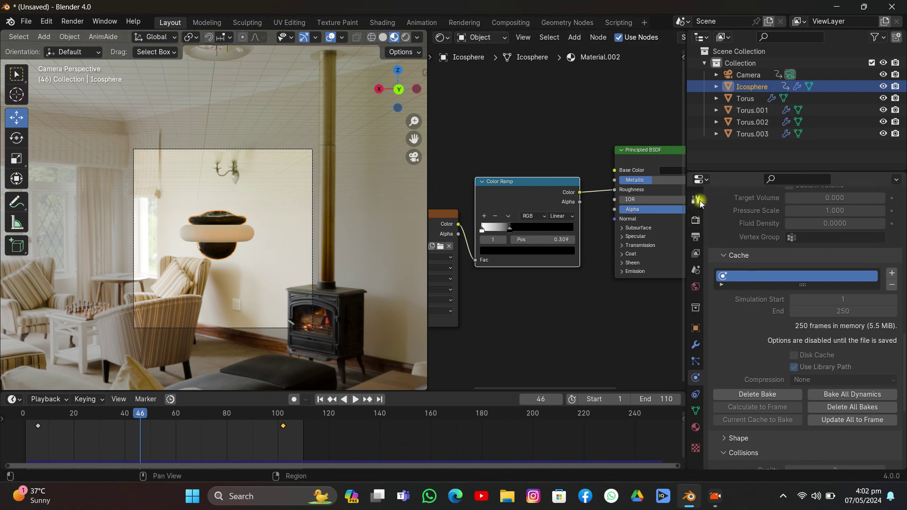
Switch the render engine to Cycles and enable Transparent in the Film settings
click(696, 221)
scroll(730, 216, up, 3)
click(827, 219)
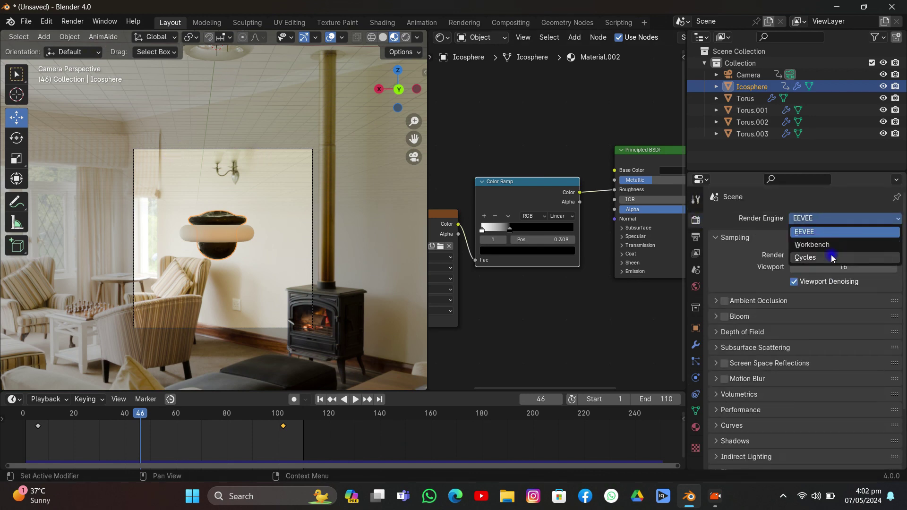
click(806, 257)
scroll(812, 366, down, 5)
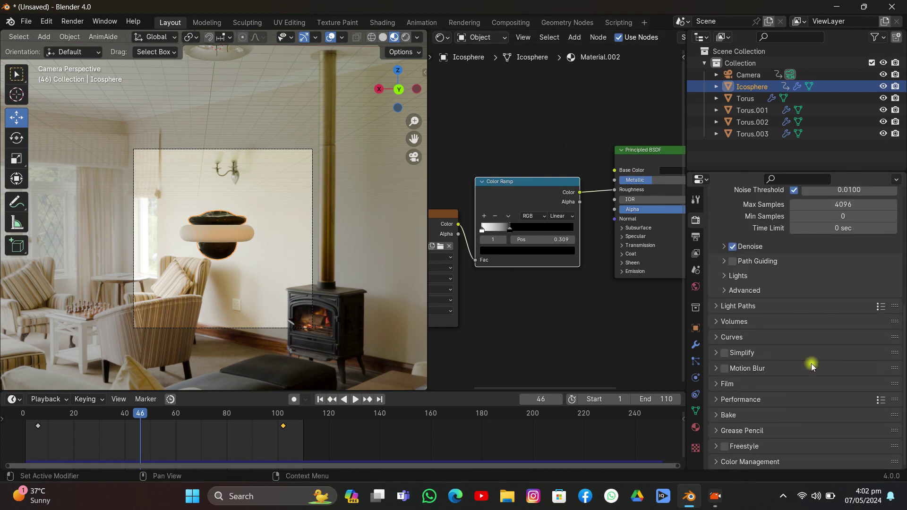
click(739, 386)
click(736, 353)
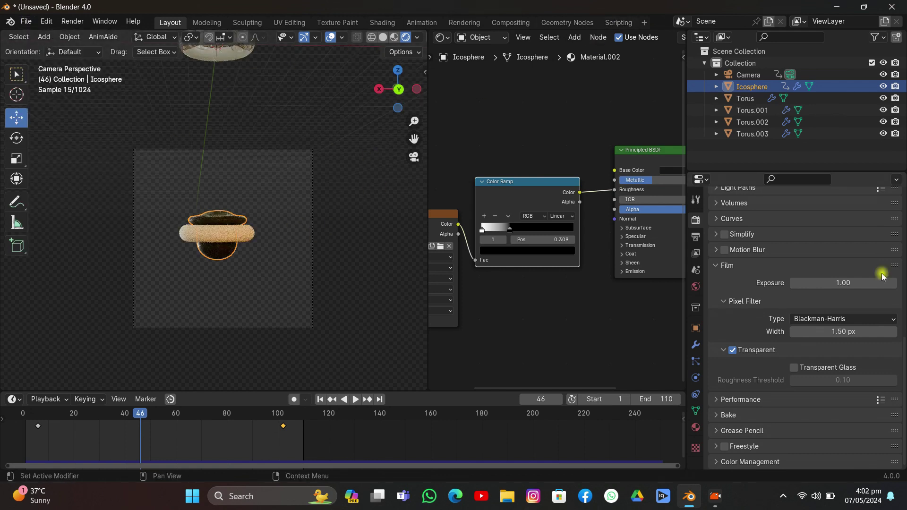
Set the Cycles device to GPU Compute, toggle overlays, and select Torus.001
scroll(882, 273, up, 15)
click(843, 238)
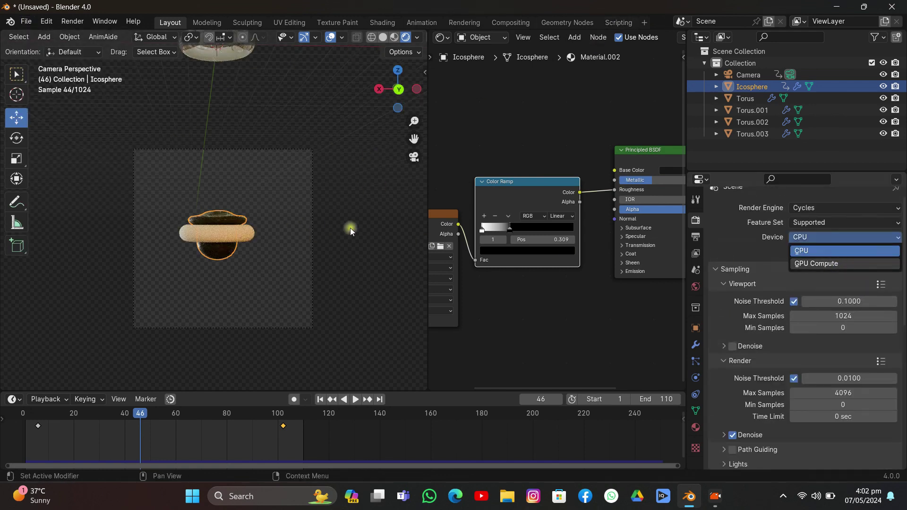
key(g)
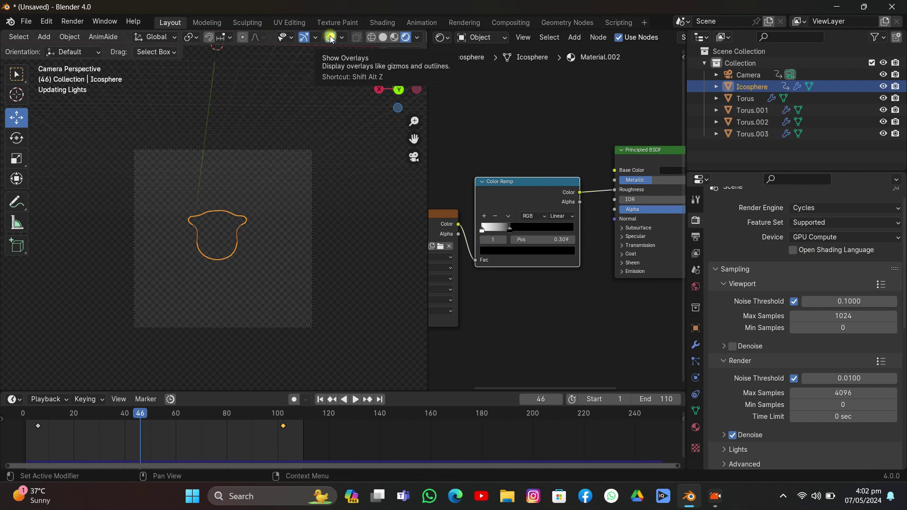
click(330, 38)
click(331, 37)
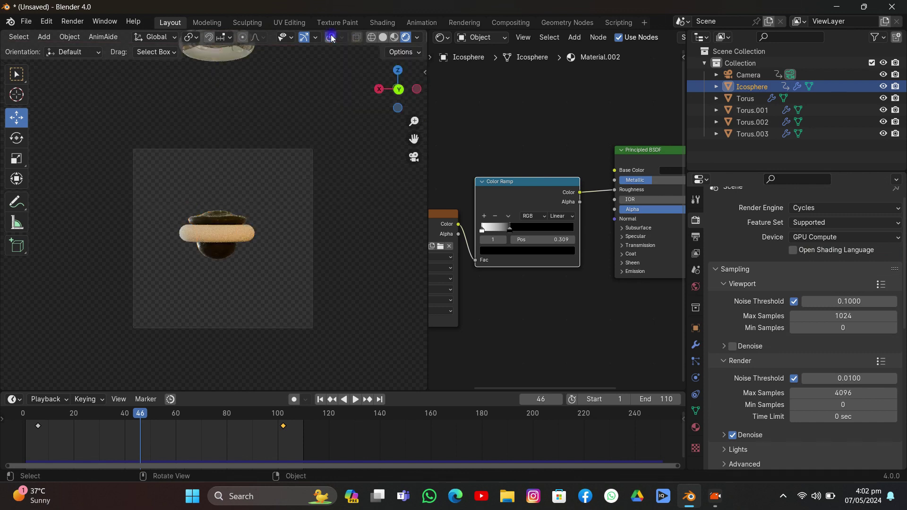
click(225, 238)
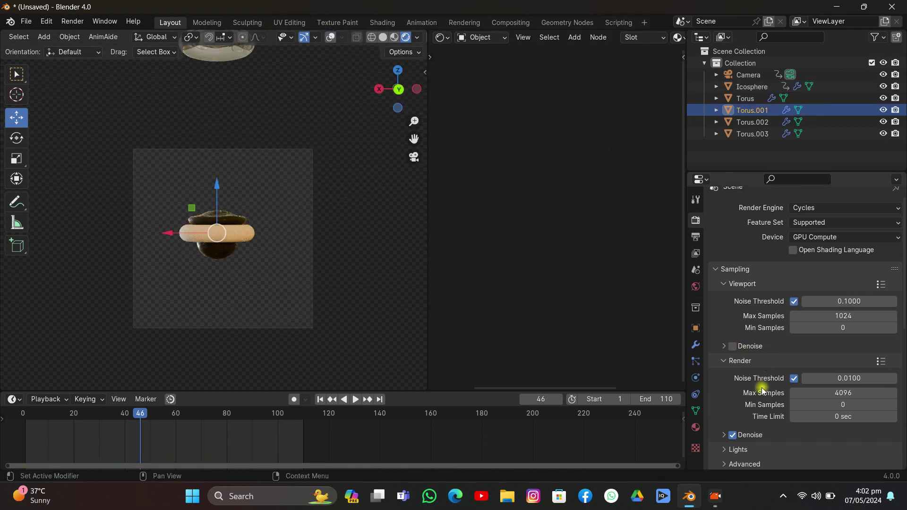
Assign Material.001 to Torus.001, Torus.002 and Torus.003, then frame the selection at frame 16
click(695, 428)
click(717, 268)
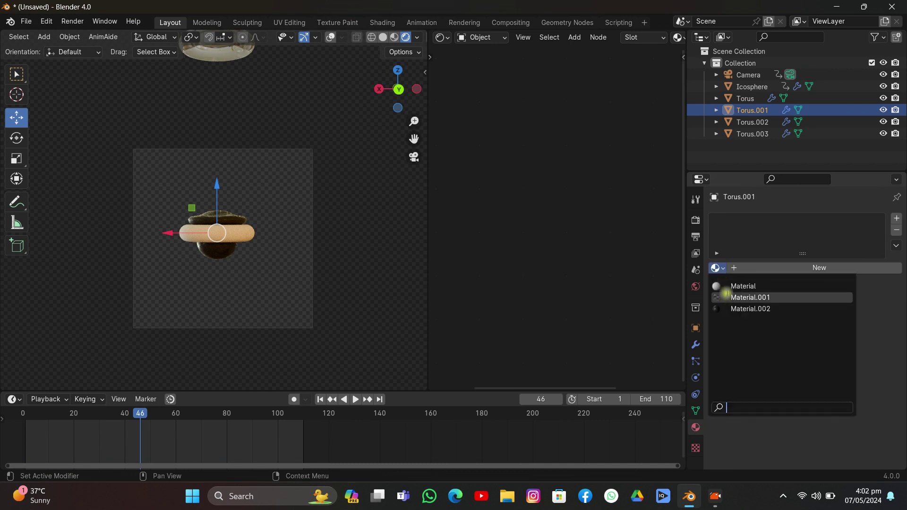
click(742, 297)
click(746, 123)
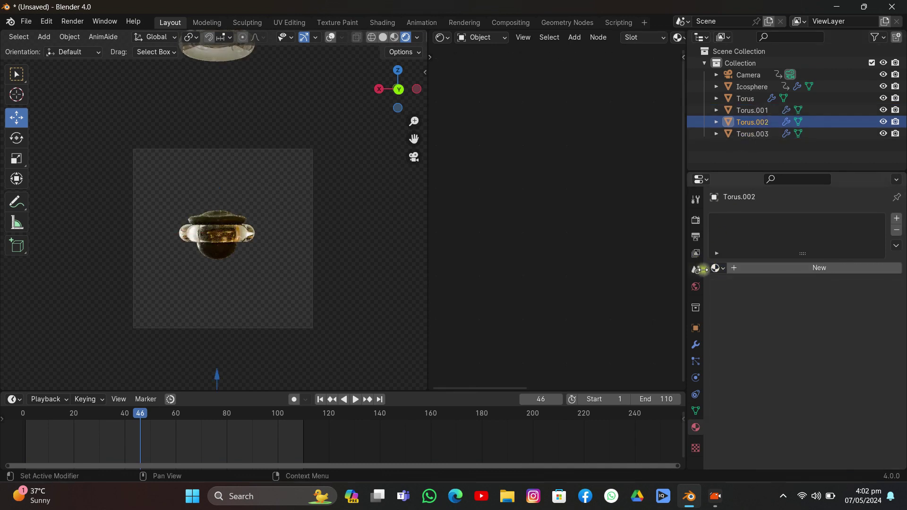
click(716, 267)
click(741, 297)
click(751, 134)
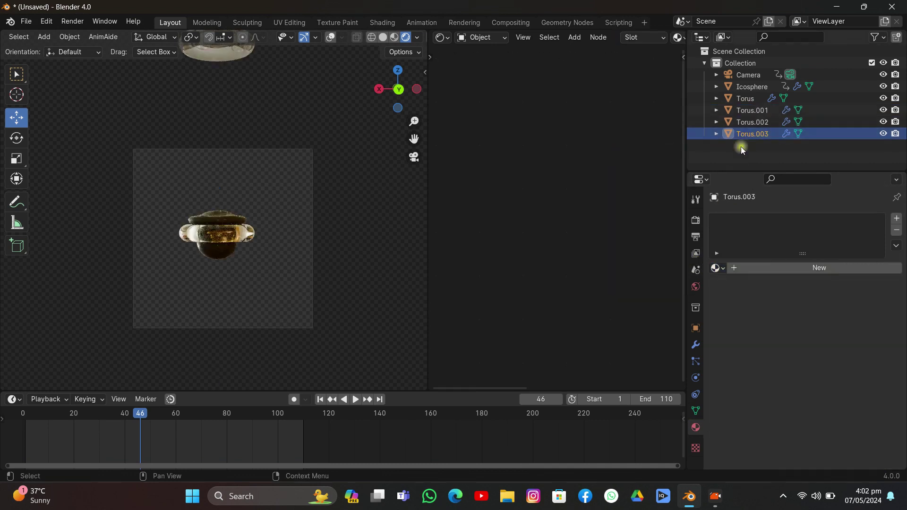
click(716, 268)
click(741, 297)
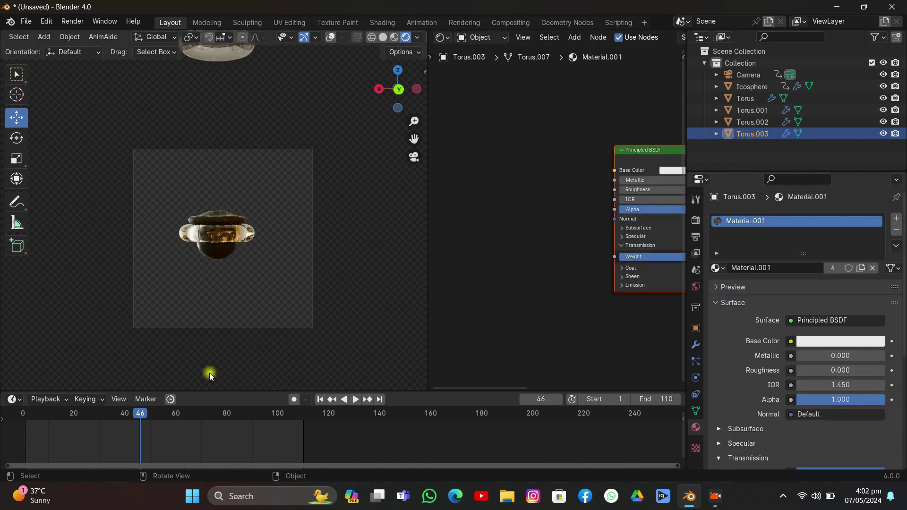
drag(138, 418, 63, 426)
key(KP_Decimal)
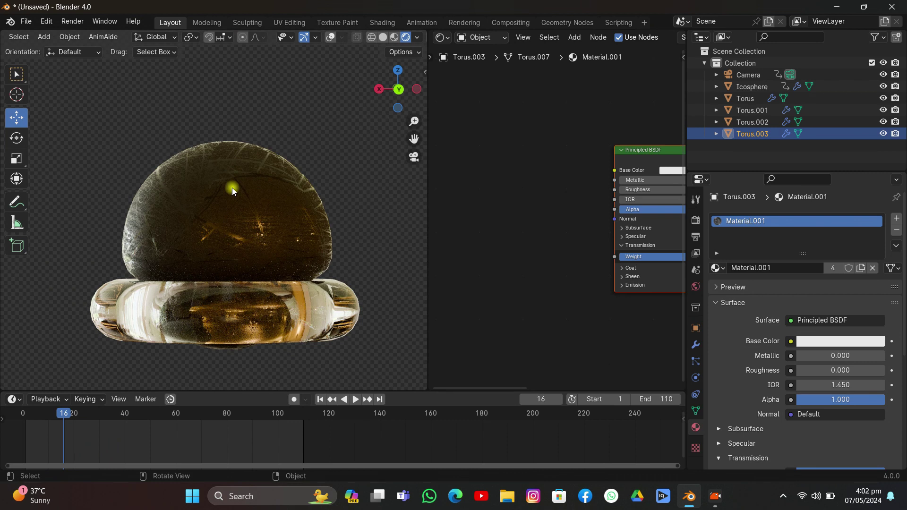